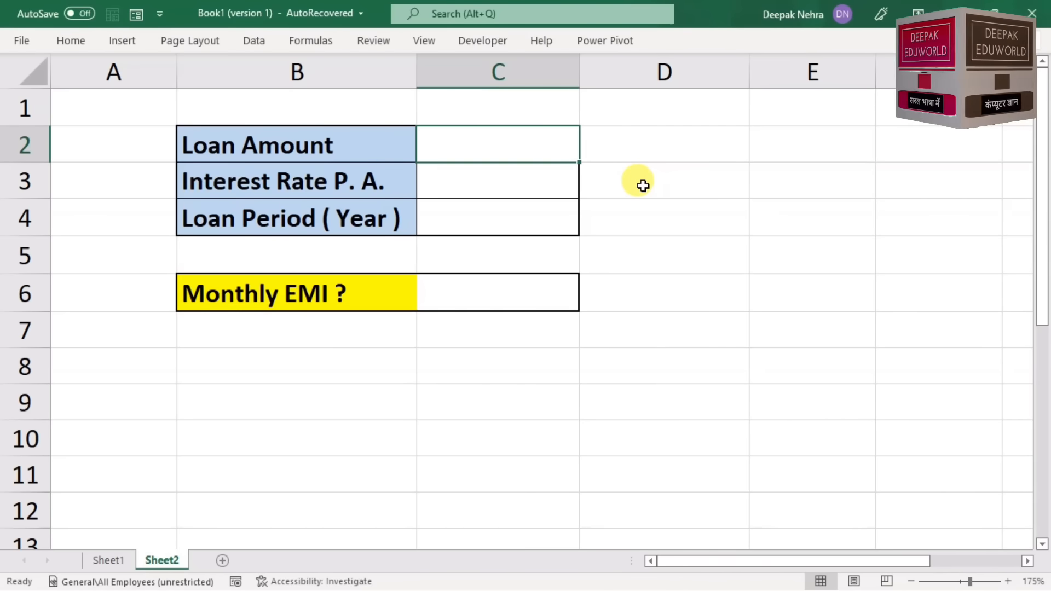
Step: Enter a loan amount of 100000, an annual interest rate of 8% and a loan period of 2 years in C2:C4
{"action": "type", "text": "100000"}
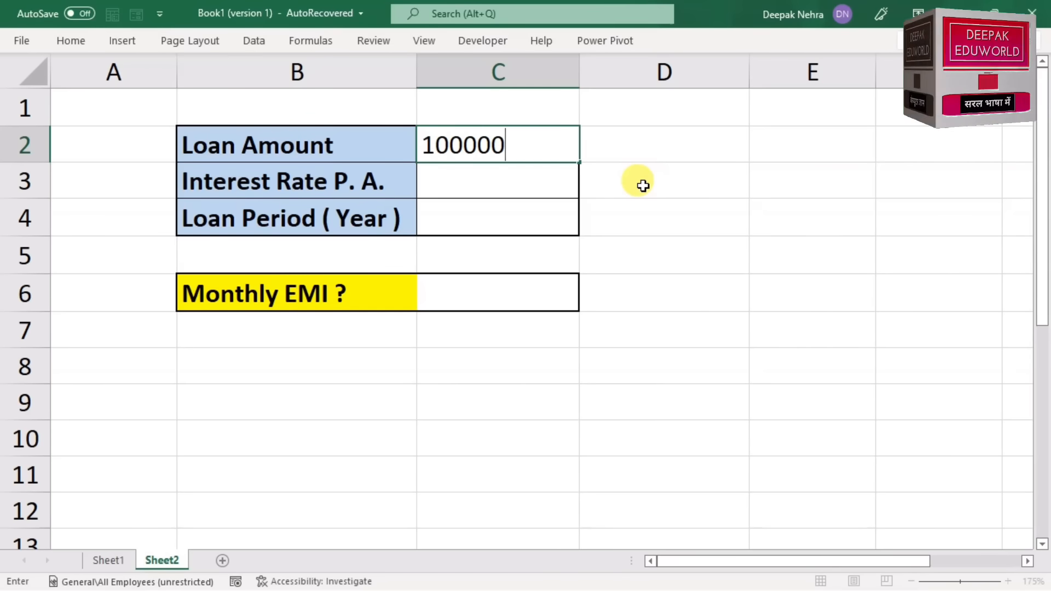
{"action": "left_click", "coordinate": [535, 187]}
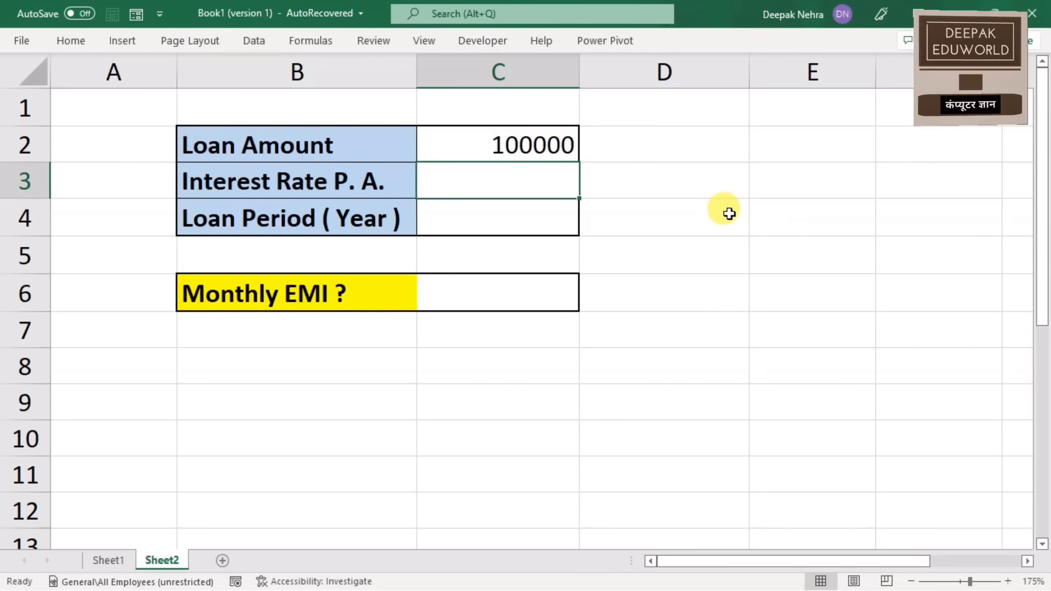
{"action": "type", "text": "8"}
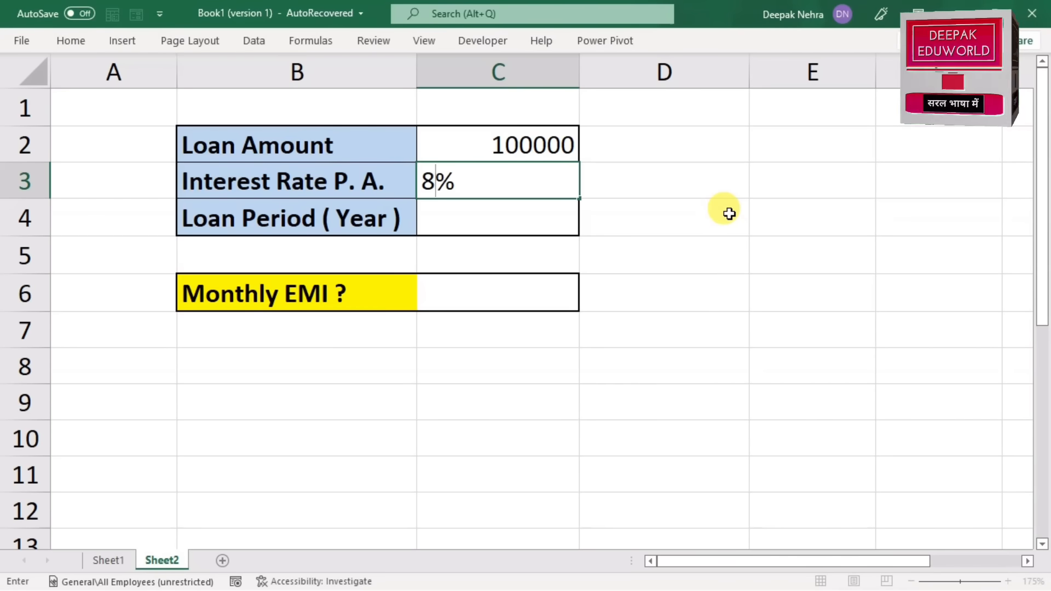
{"action": "left_click", "coordinate": [487, 215]}
{"action": "type", "text": "2"}
{"action": "left_click", "coordinate": [689, 256]}
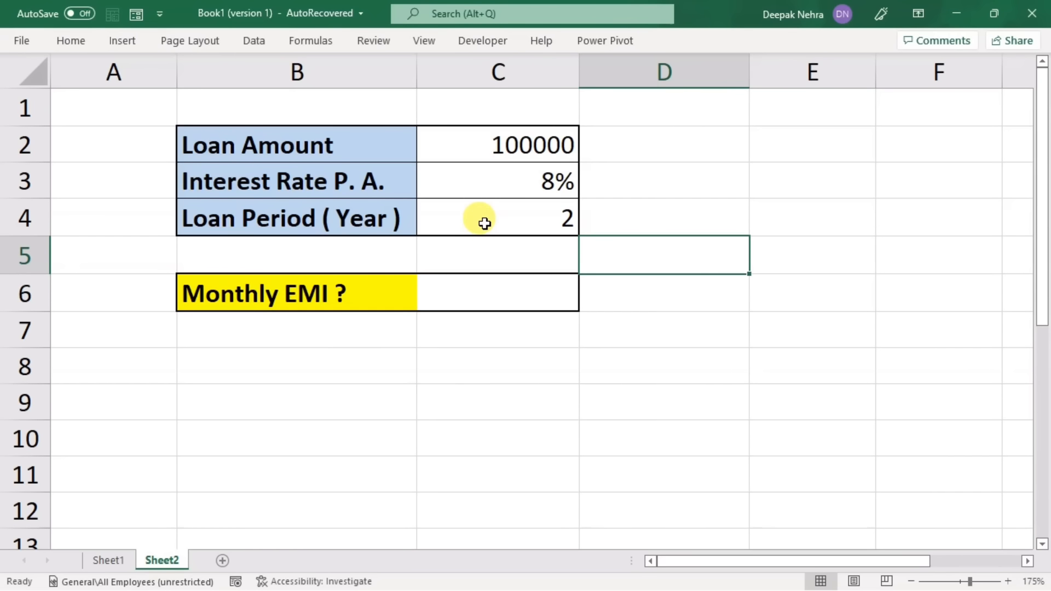
Step: Calculate the monthly EMI in C6 with the formula =PMT(C3/12,C4*12,C2)
{"action": "left_click", "coordinate": [478, 294]}
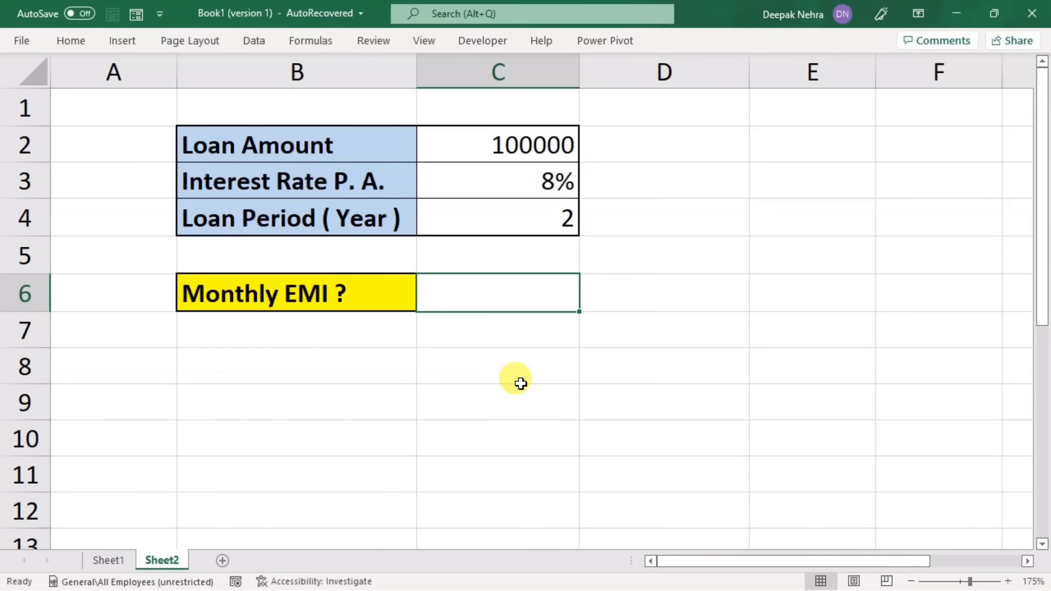
{"action": "type", "text": "=pmt"}
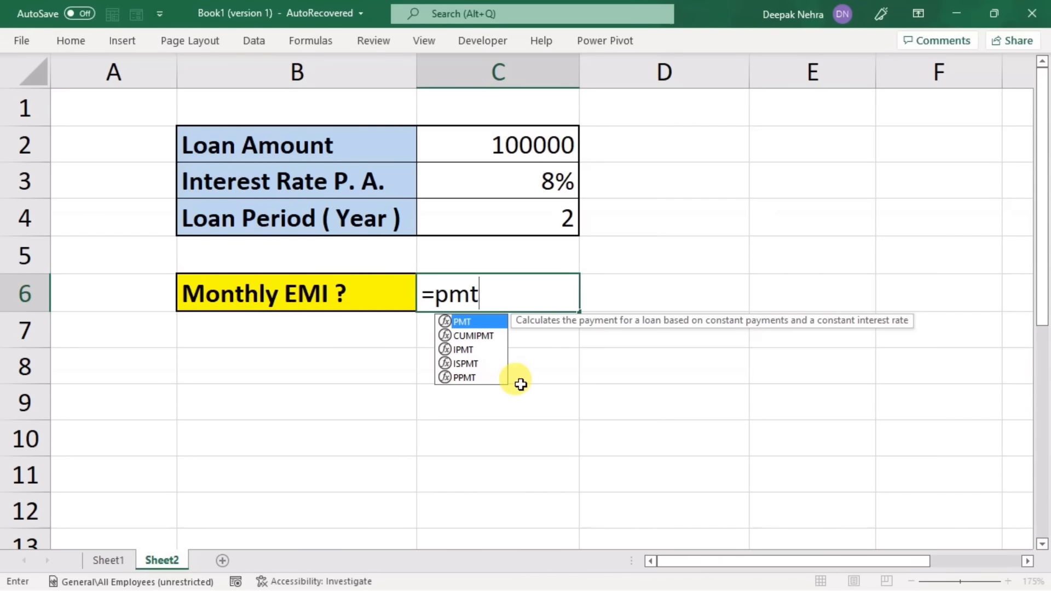
{"action": "key", "text": "Tab"}
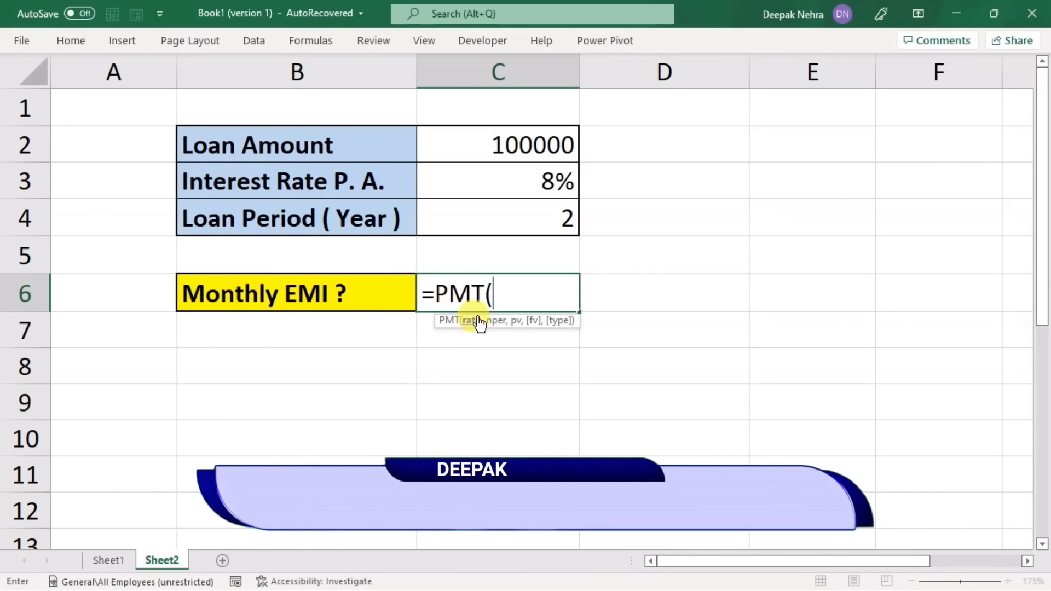
{"action": "left_click", "coordinate": [496, 179]}
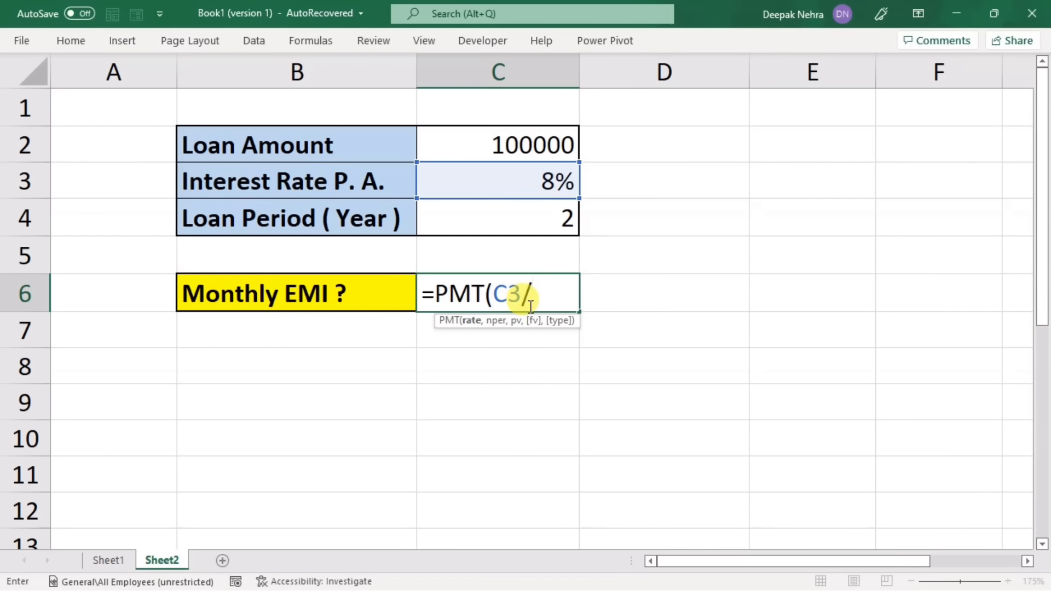
{"action": "type", "text": "12"}
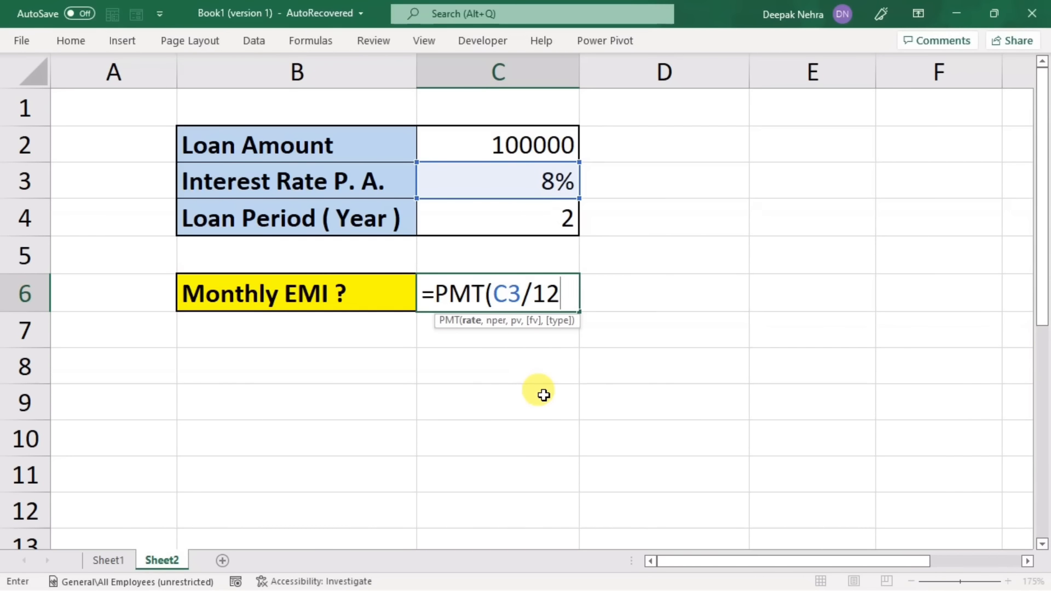
{"action": "type", "text": ","}
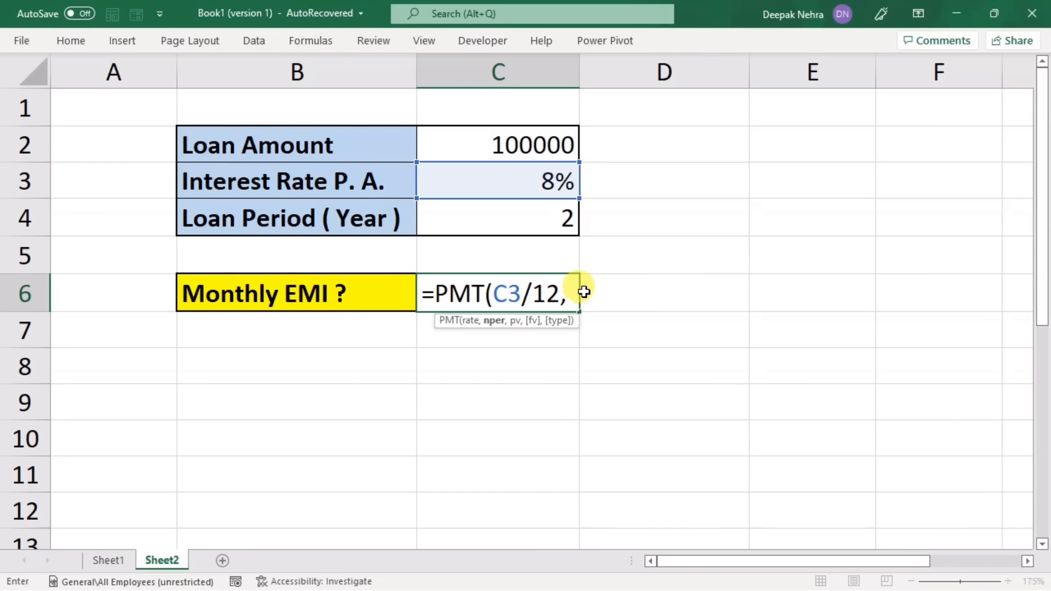
{"action": "left_click", "coordinate": [506, 220]}
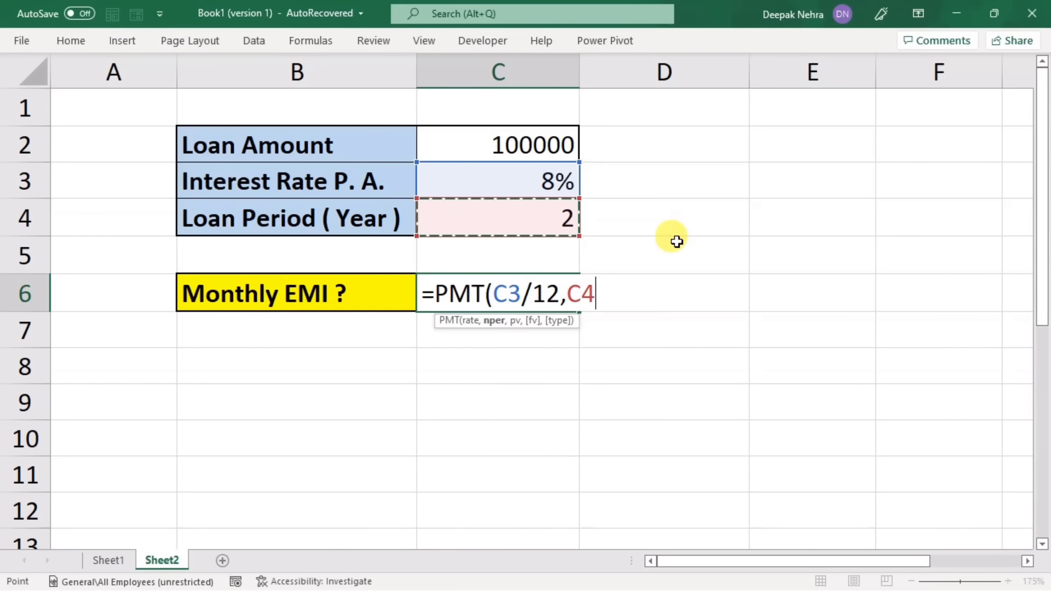
{"action": "type", "text": "*"}
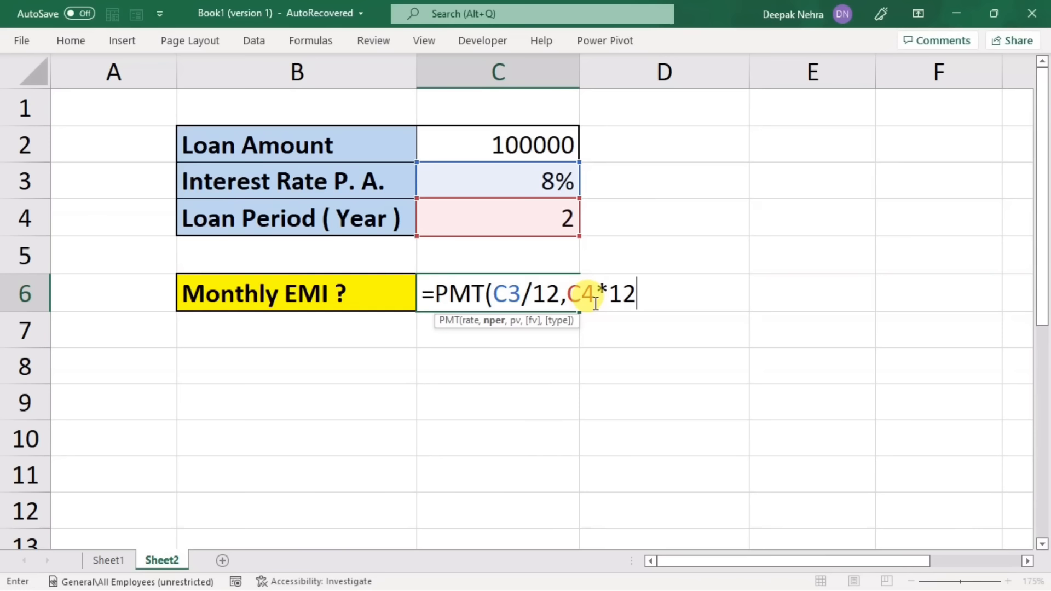
{"action": "type", "text": "12,"}
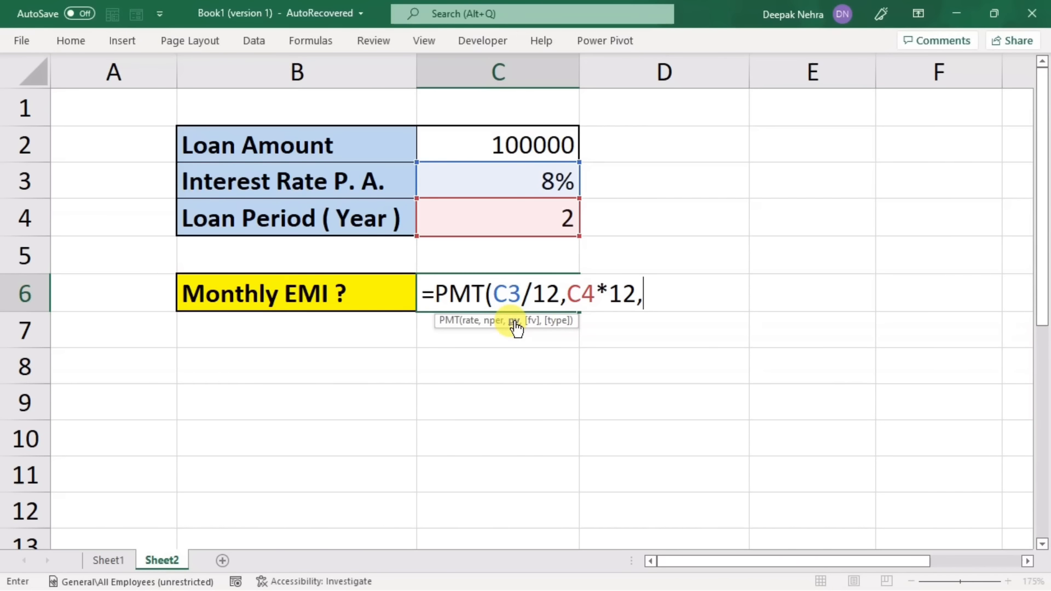
{"action": "left_click", "coordinate": [495, 144]}
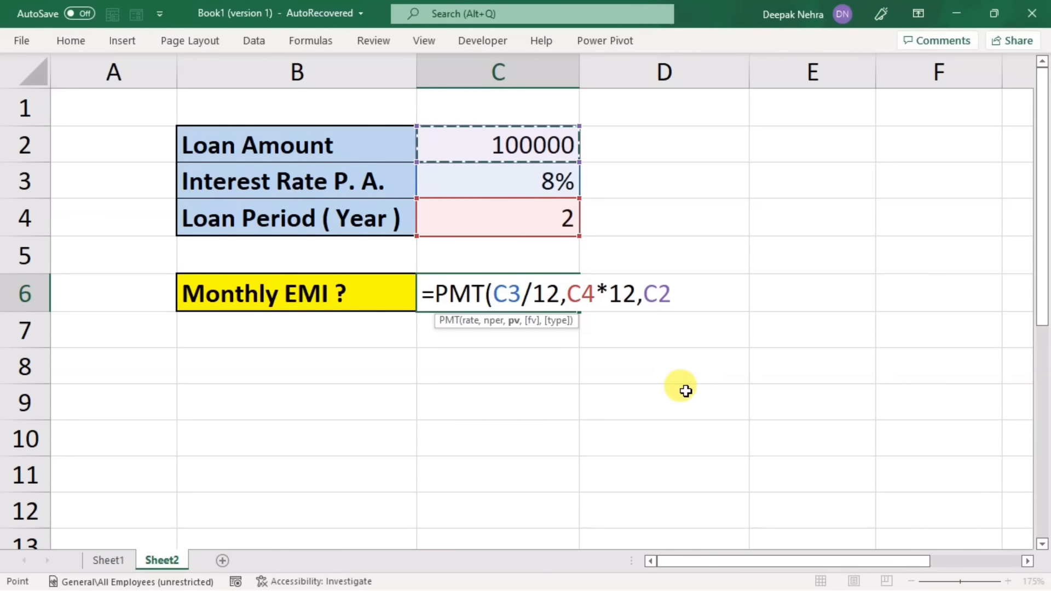
{"action": "type", "text": ")"}
{"action": "key", "text": "Return"}
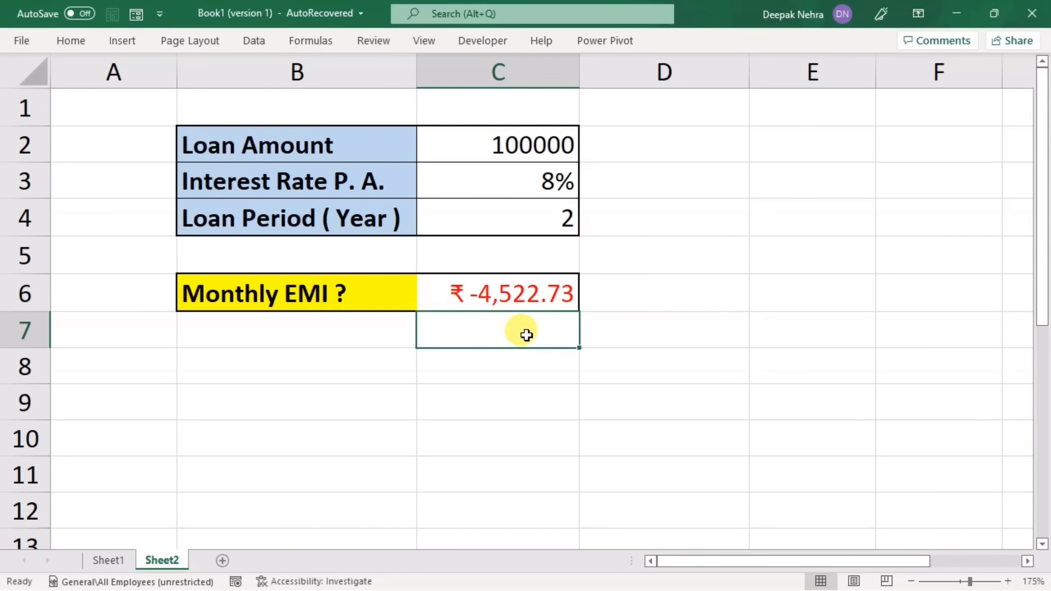
Step: Try a negative loan amount of -100000 in C2, and remove the minus sign again
{"action": "double_click", "coordinate": [476, 143]}
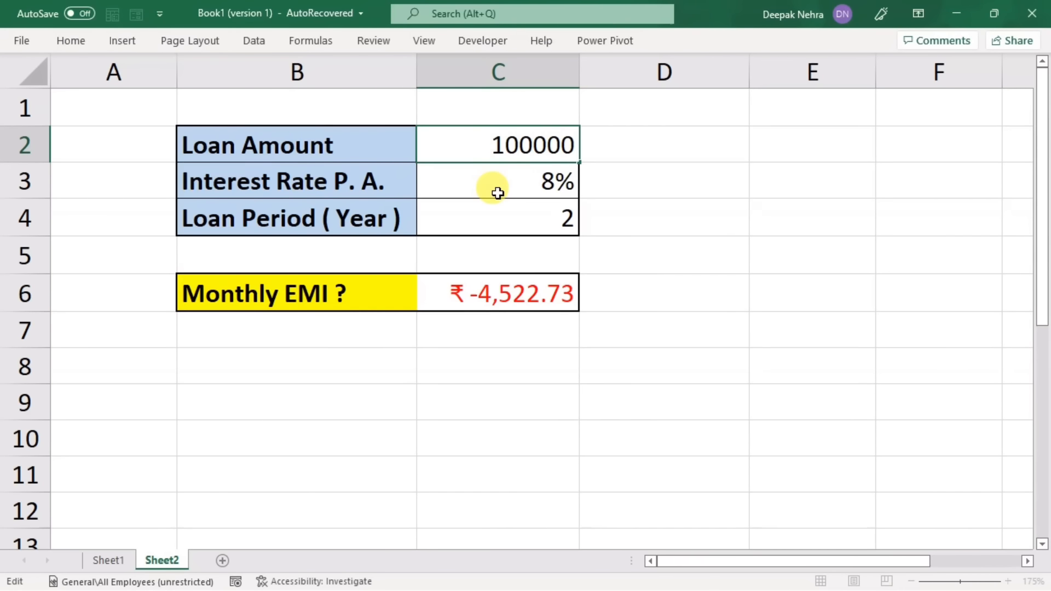
{"action": "key", "text": "Return"}
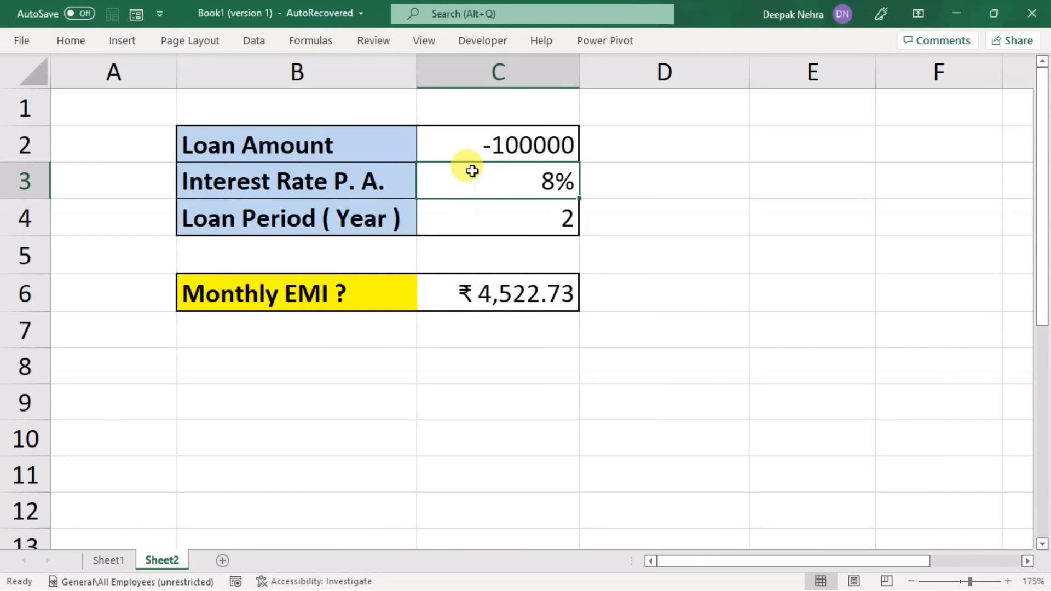
{"action": "double_click", "coordinate": [469, 144]}
{"action": "left_click", "coordinate": [430, 145]}
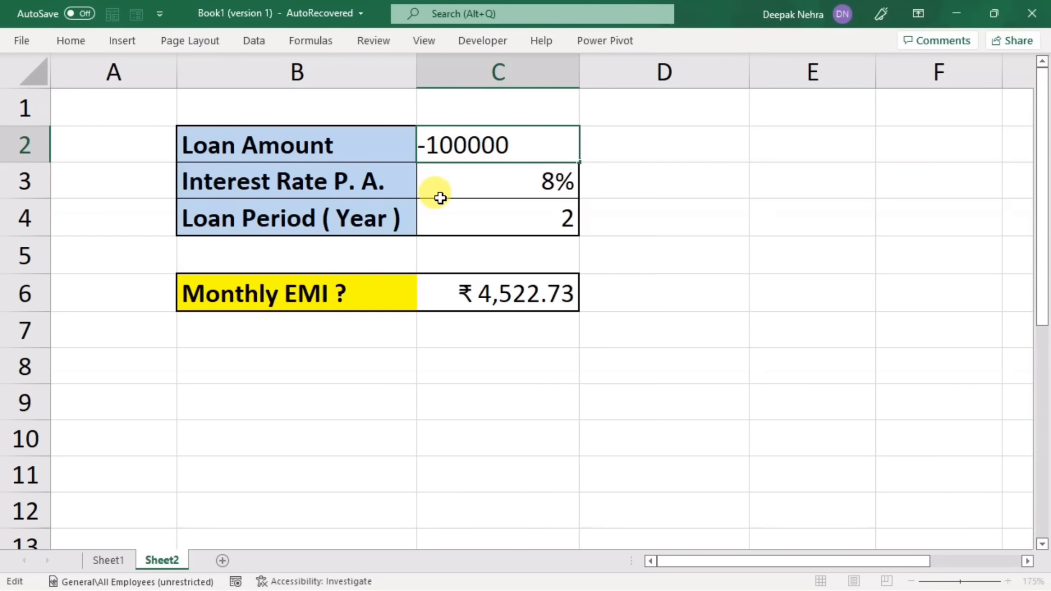
{"action": "key", "text": "BackSpace"}
Step: Put a minus sign before PMT in the Monthly EMI formula in C6, making it =-PMT(C3/12,C4*12,C2)
{"action": "left_click", "coordinate": [494, 294]}
{"action": "double_click", "coordinate": [494, 294]}
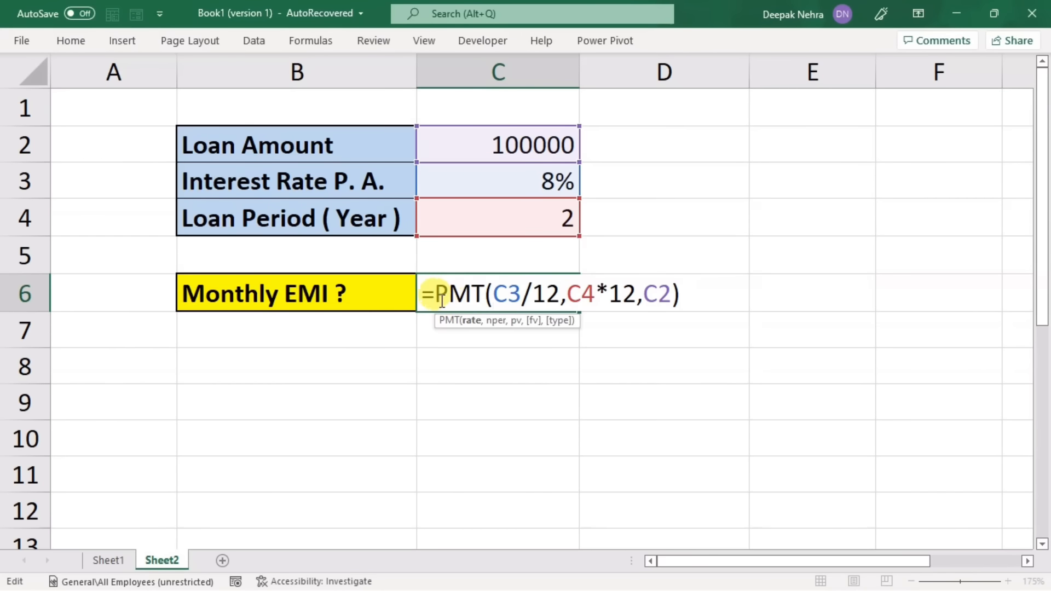
{"action": "left_click", "coordinate": [434, 293]}
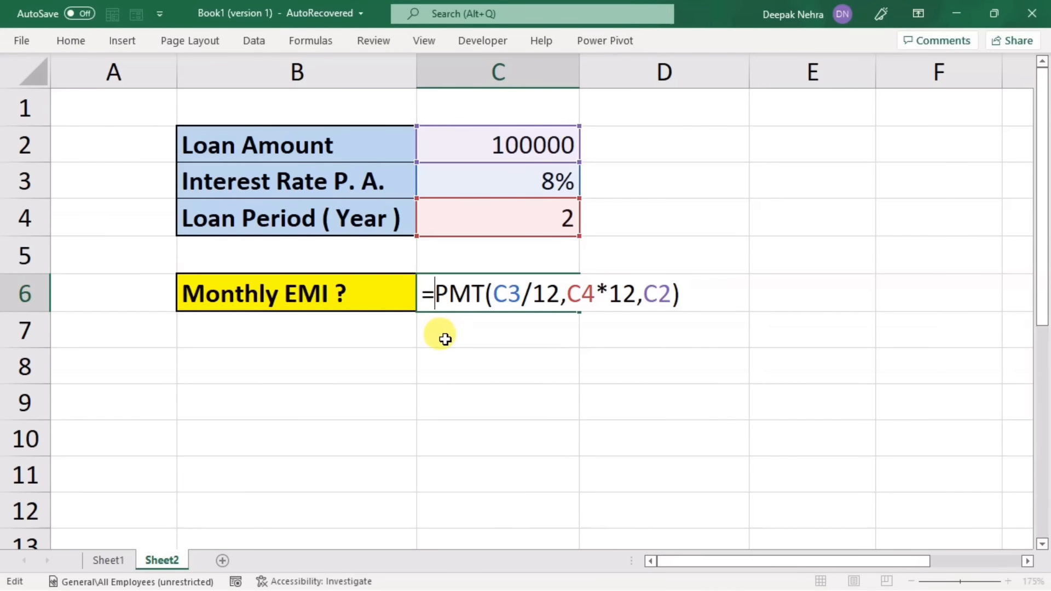
{"action": "type", "text": "-"}
{"action": "key", "text": "Return"}
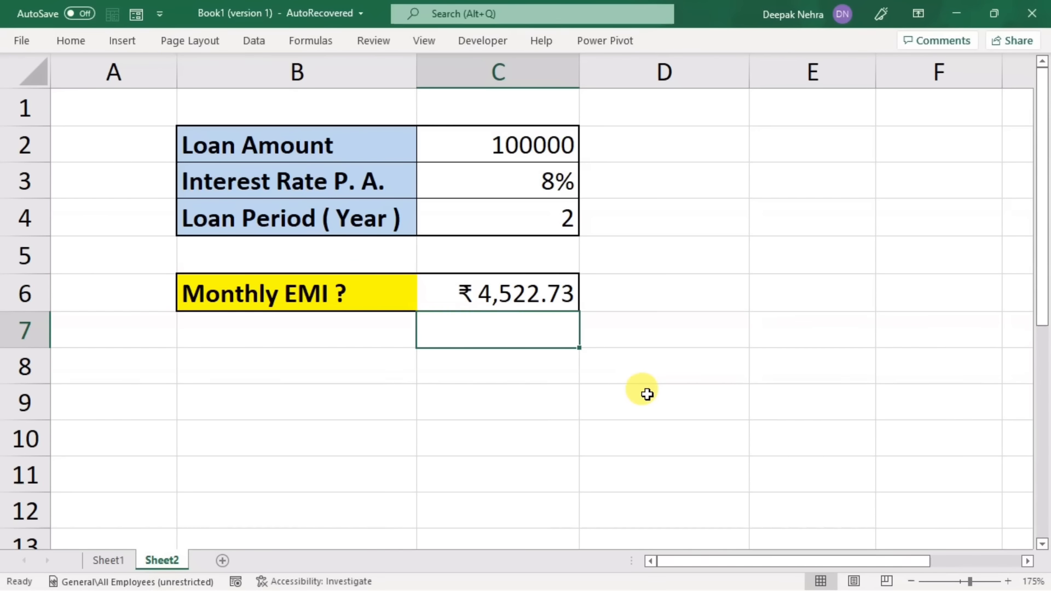
Step: Apply the Comma Style number format to the Monthly EMI value in C6 and collapse the ribbon
{"action": "left_click", "coordinate": [485, 298]}
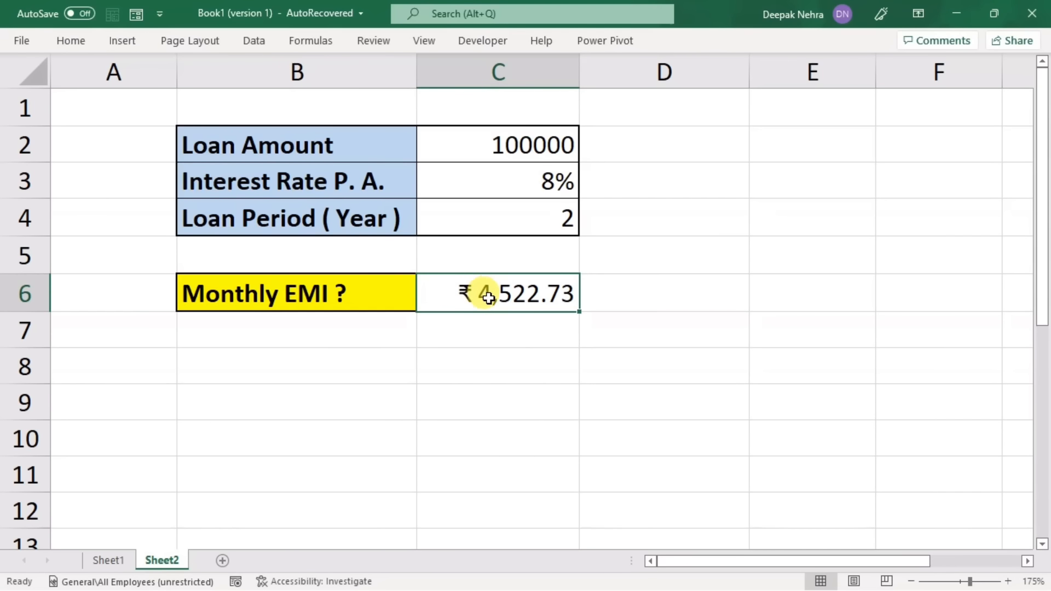
{"action": "left_click", "coordinate": [71, 41]}
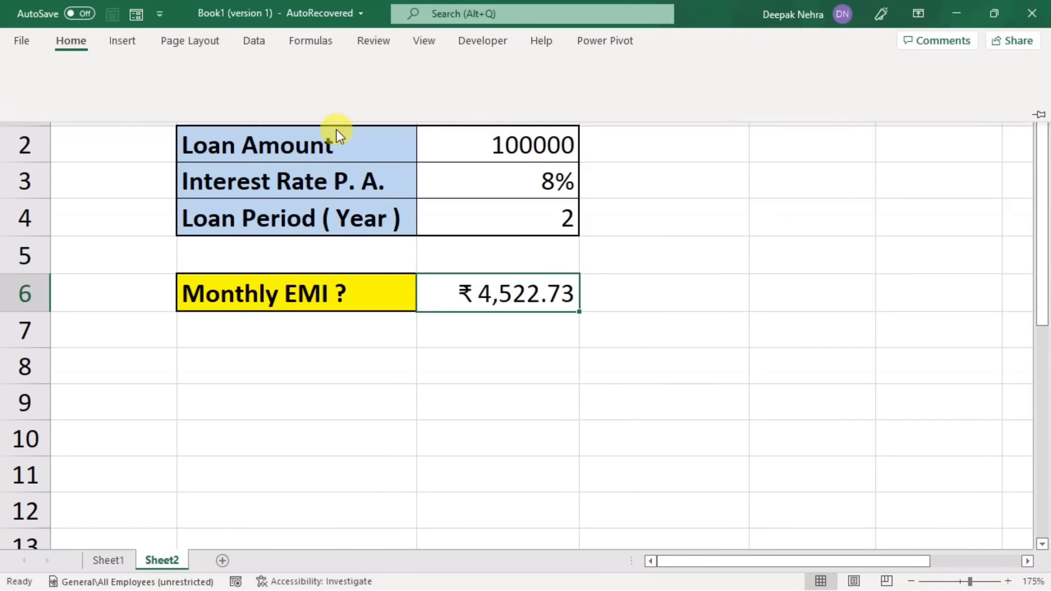
{"action": "left_click", "coordinate": [449, 98]}
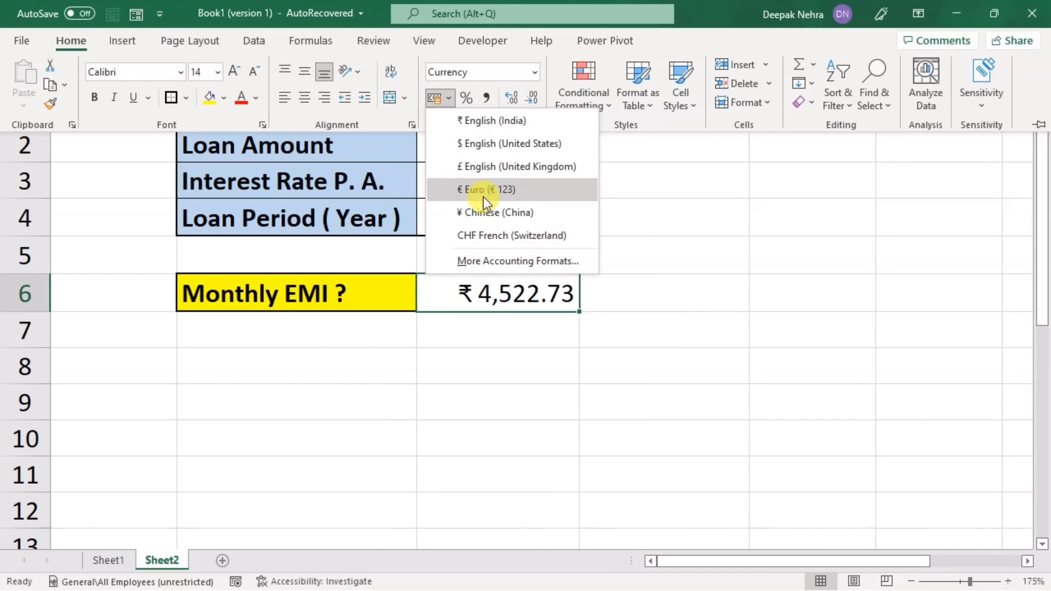
{"action": "left_click", "coordinate": [665, 172]}
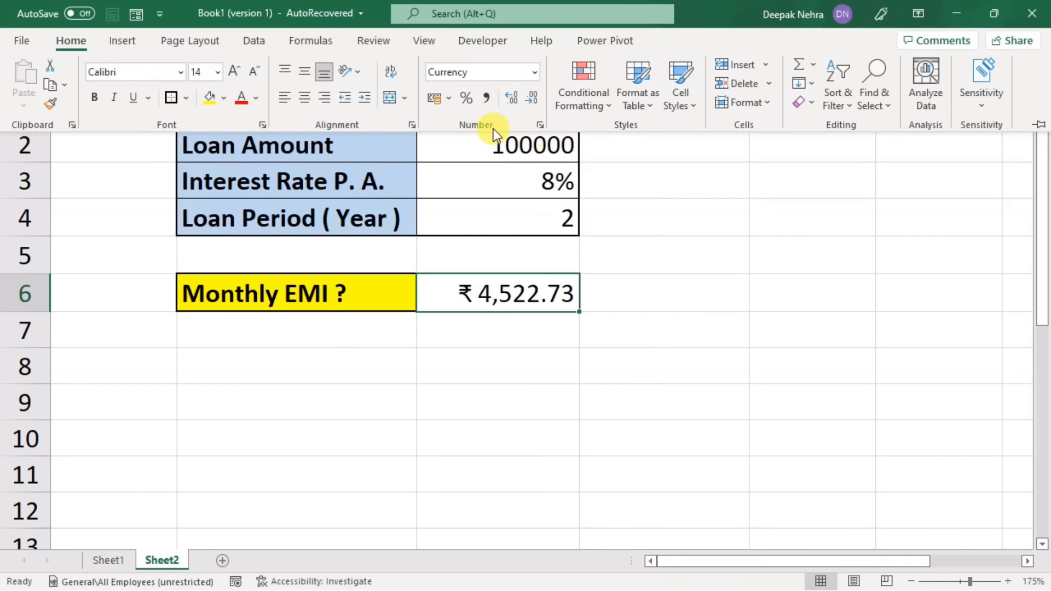
{"action": "left_click", "coordinate": [487, 99]}
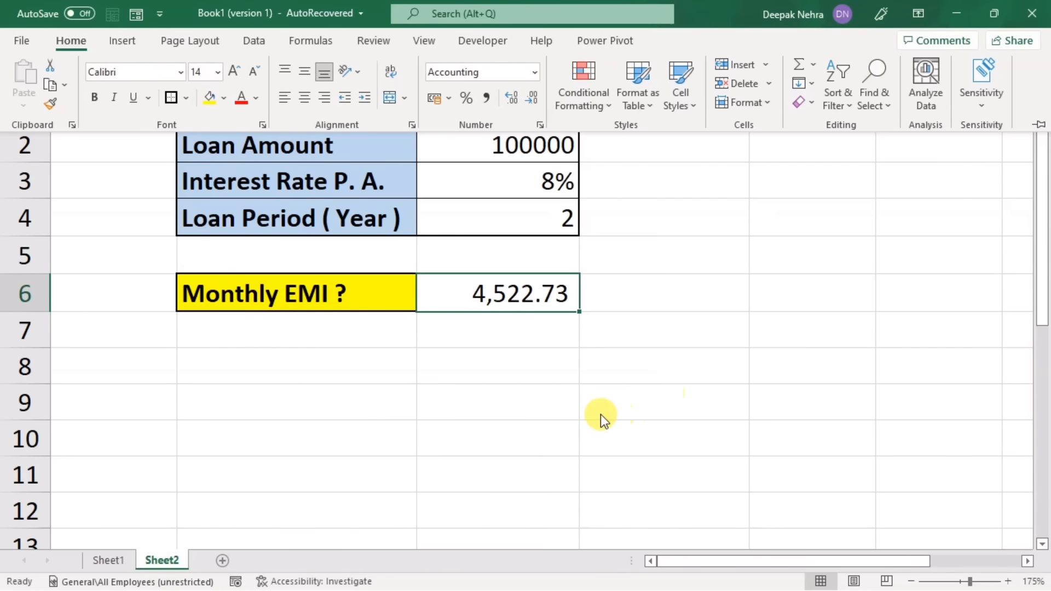
{"action": "key", "text": "ctrl+F1"}
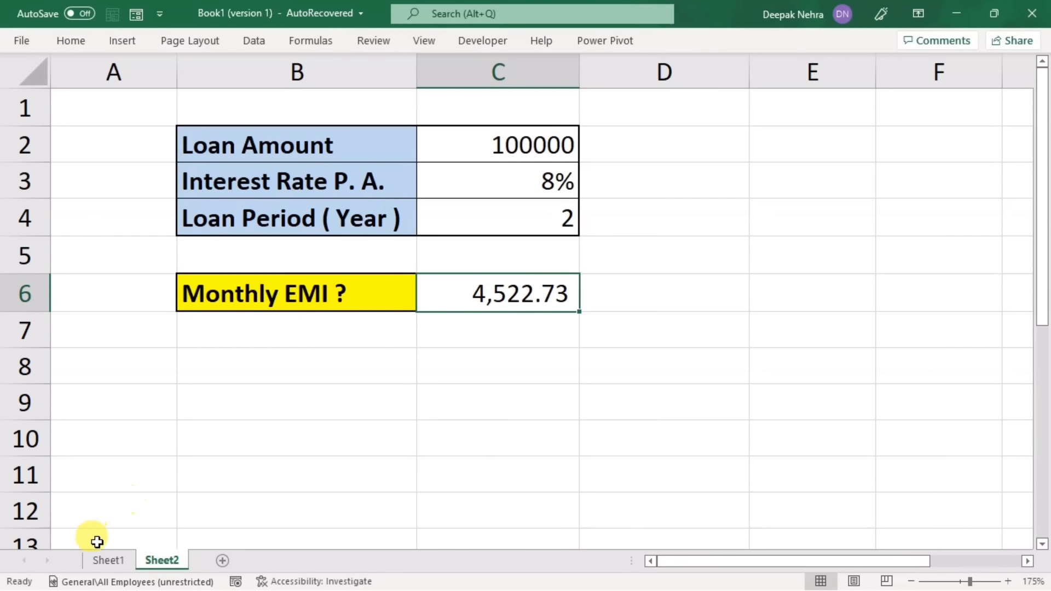
Step: On Sheet1, enter a car price of 500000 in C2 and a down payment of 100000 in C3
{"action": "left_click", "coordinate": [98, 560]}
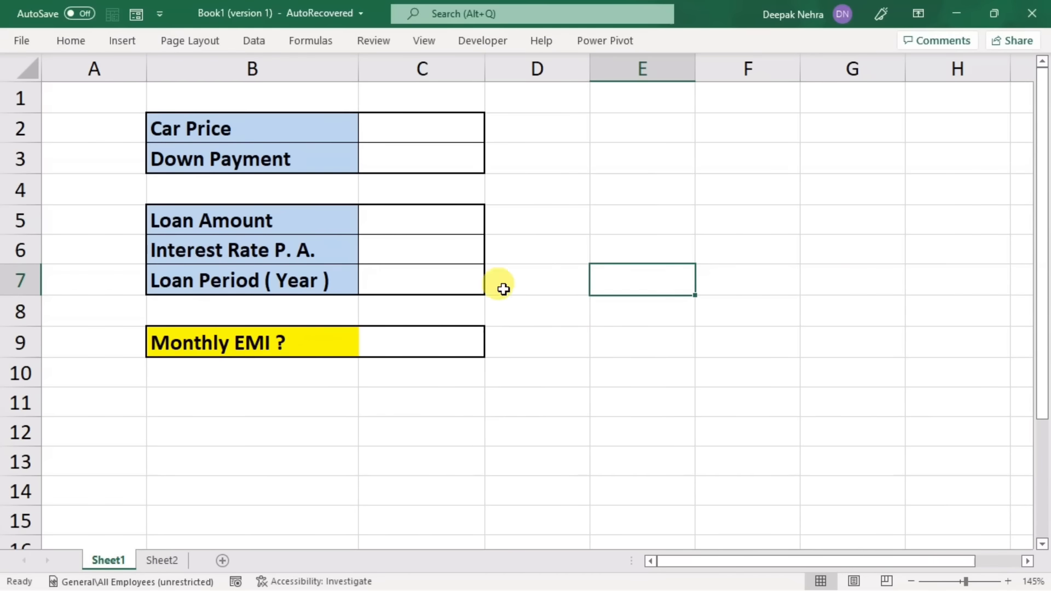
{"action": "left_click", "coordinate": [679, 397]}
{"action": "left_click", "coordinate": [387, 130]}
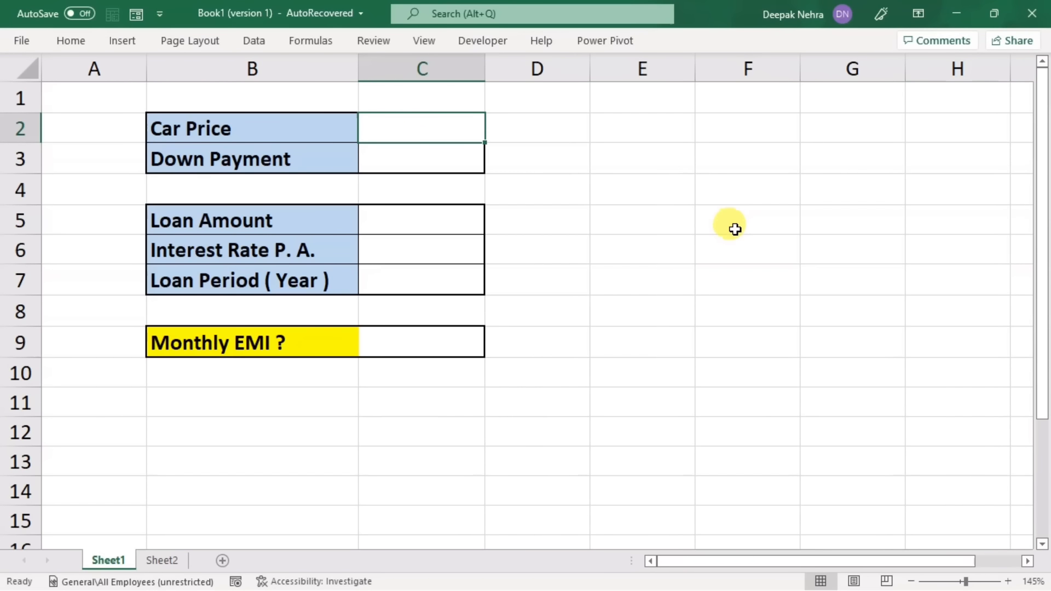
{"action": "type", "text": "5"}
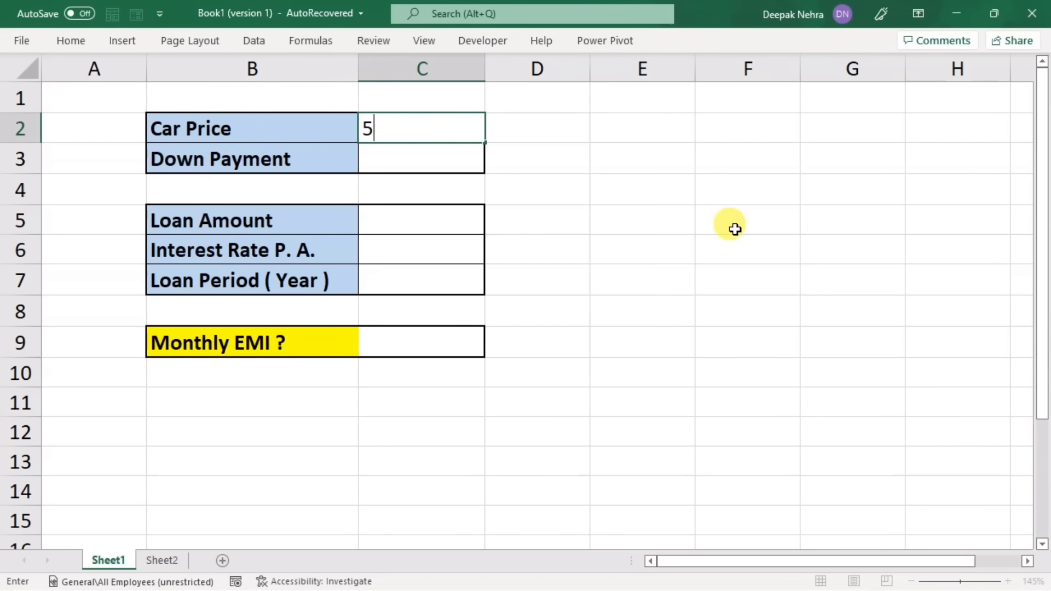
{"action": "type", "text": "00000"}
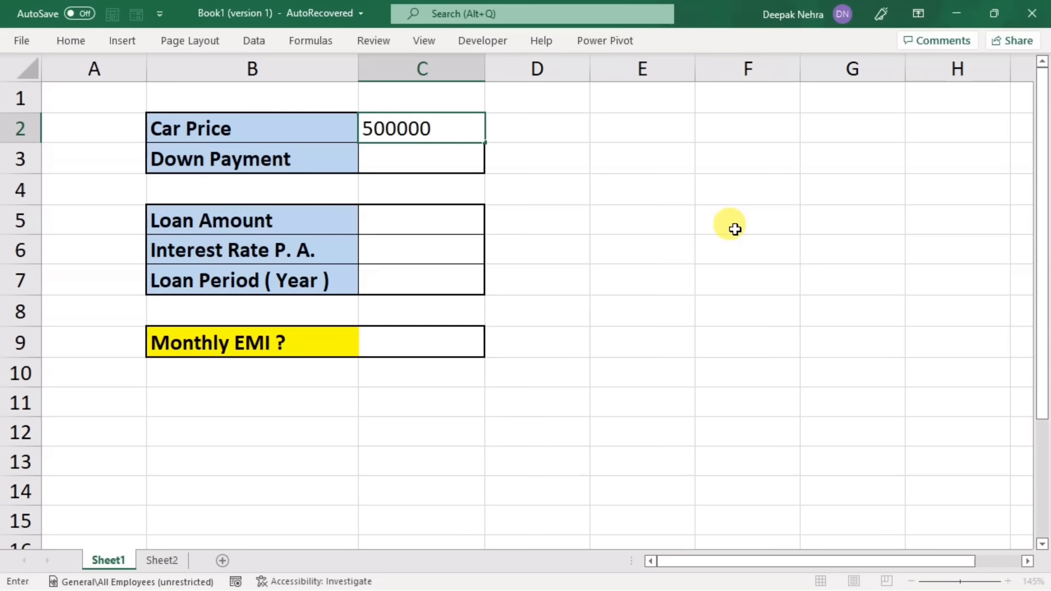
{"action": "left_click", "coordinate": [413, 155]}
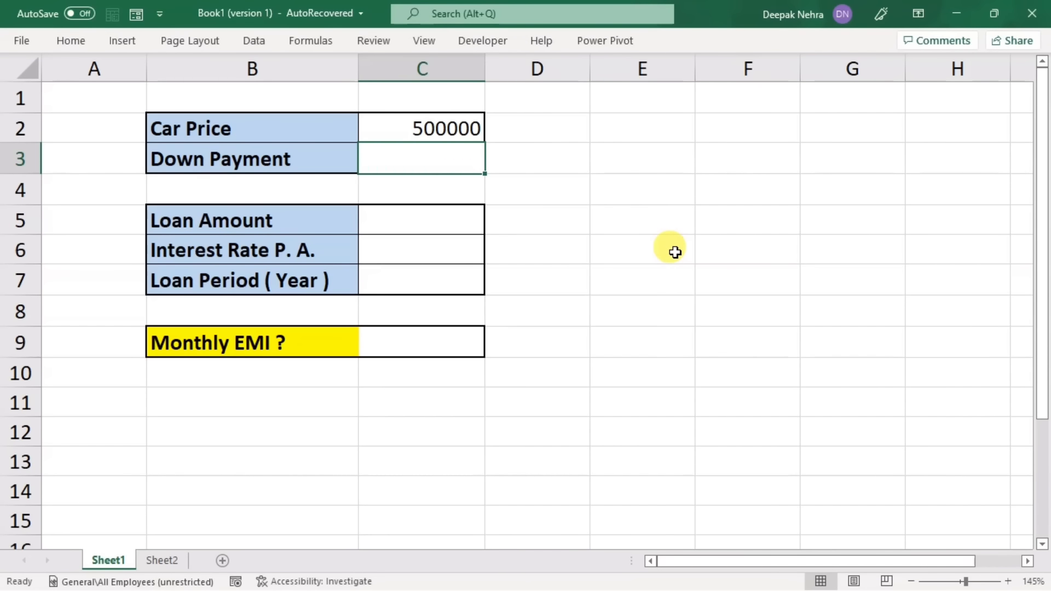
{"action": "type", "text": "10000"}
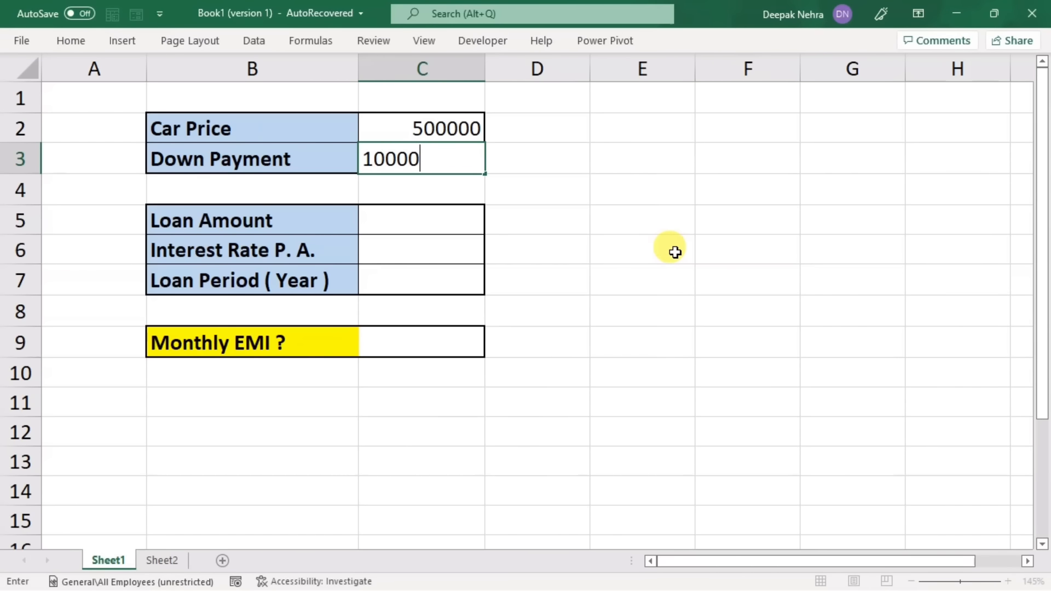
{"action": "type", "text": "0"}
{"action": "left_click", "coordinate": [622, 253]}
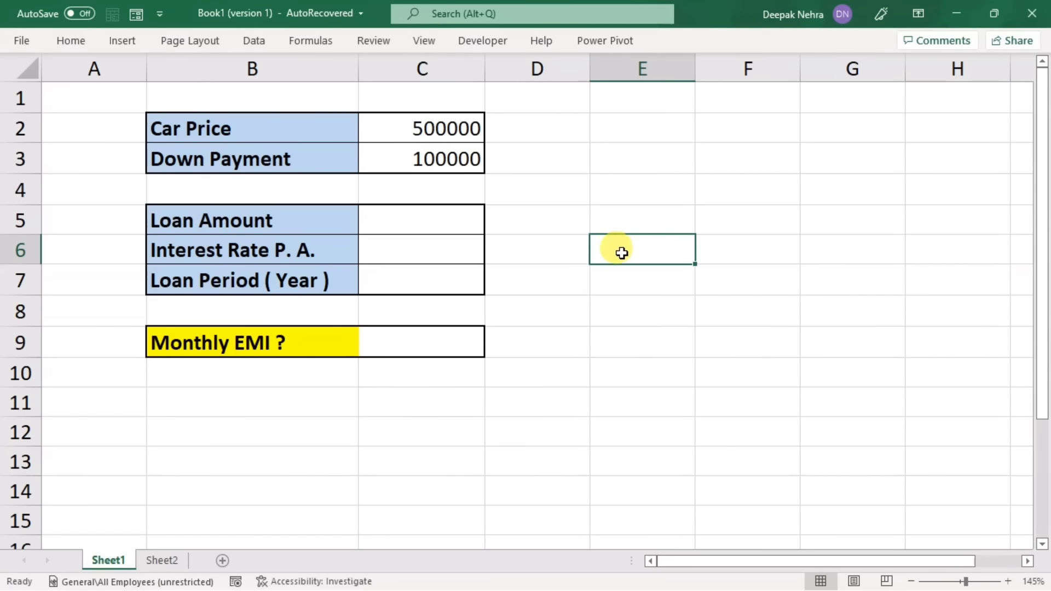
Step: Calculate the Loan Amount in C5 as the car price minus the down payment with the formula =C2-C3
{"action": "left_click", "coordinate": [440, 213]}
{"action": "type", "text": "="}
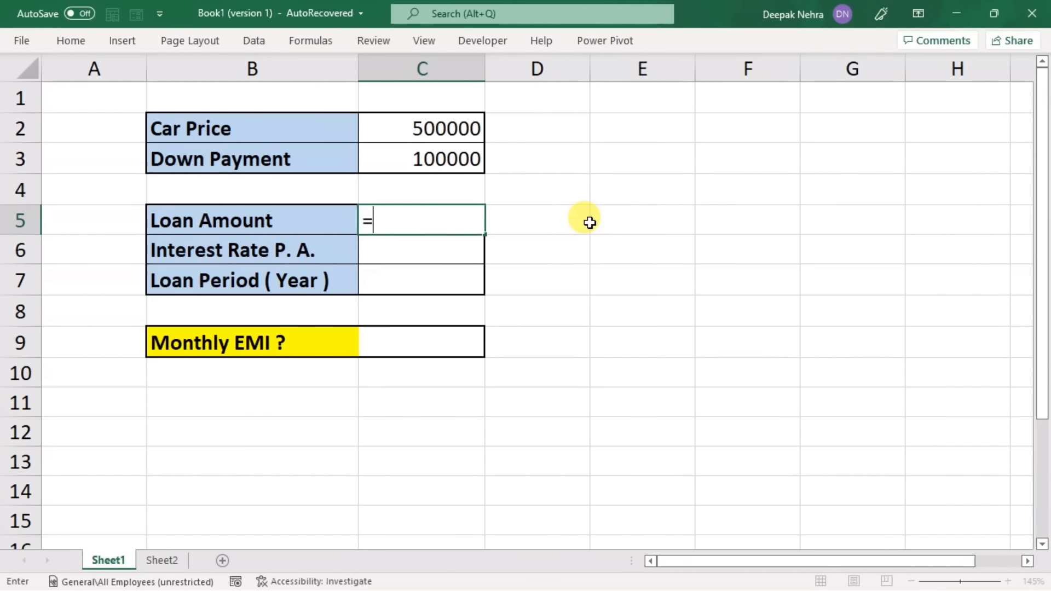
{"action": "left_click", "coordinate": [446, 129]}
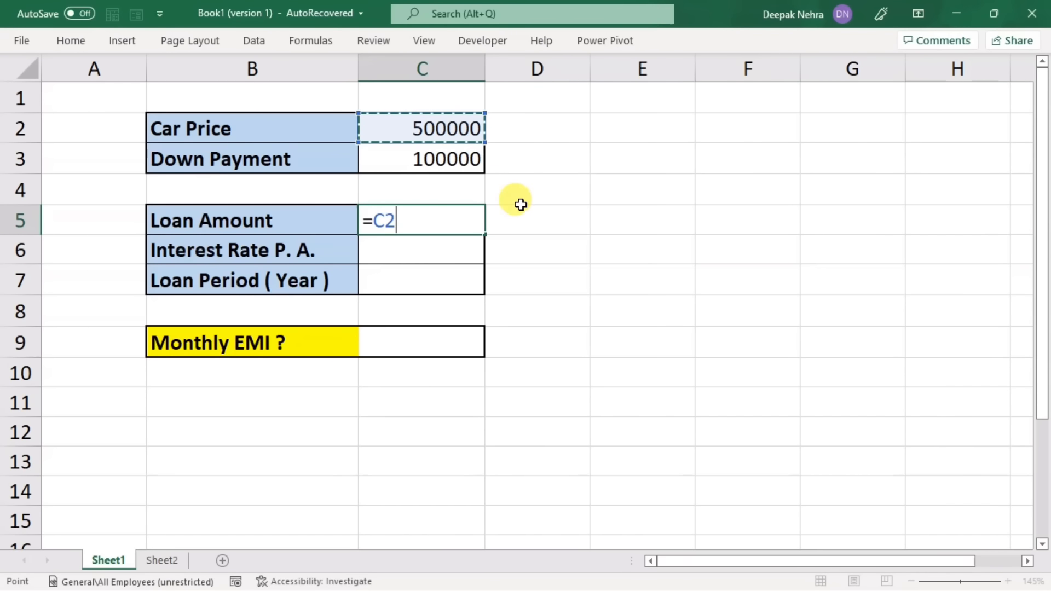
{"action": "type", "text": "-"}
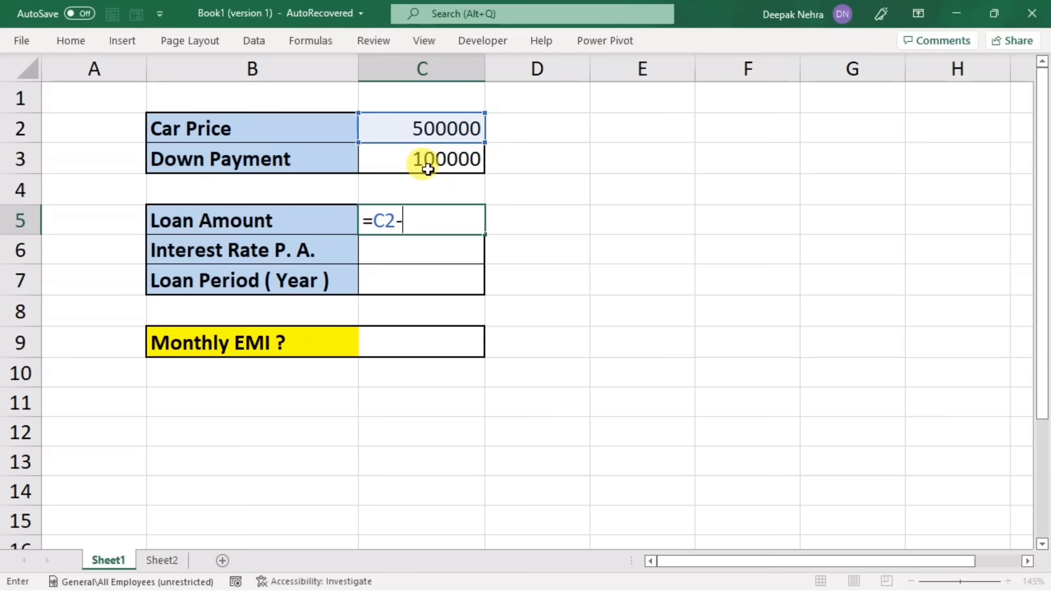
{"action": "left_click", "coordinate": [399, 159]}
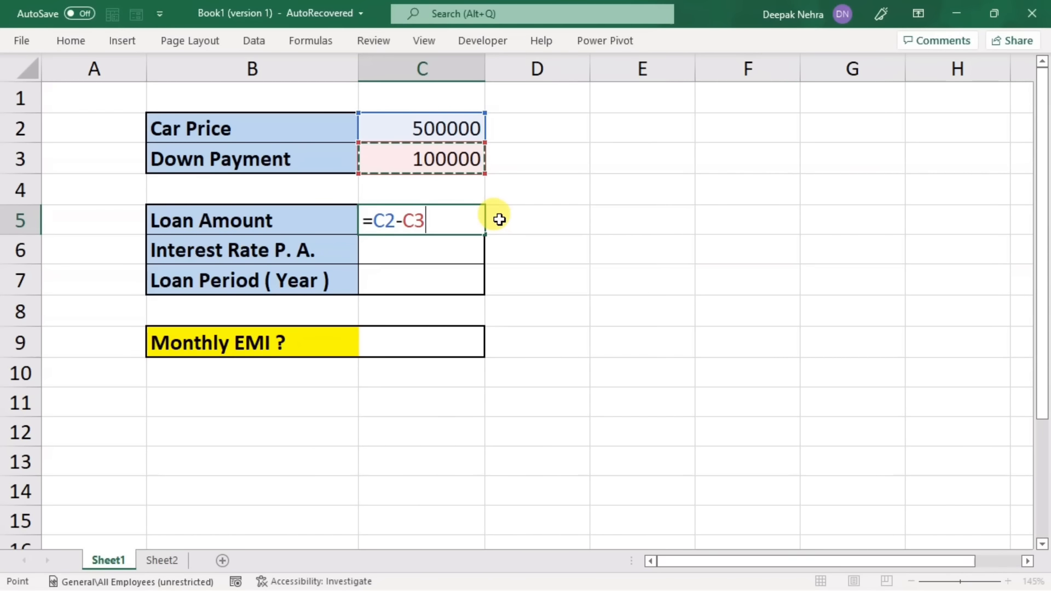
{"action": "key", "text": "Return"}
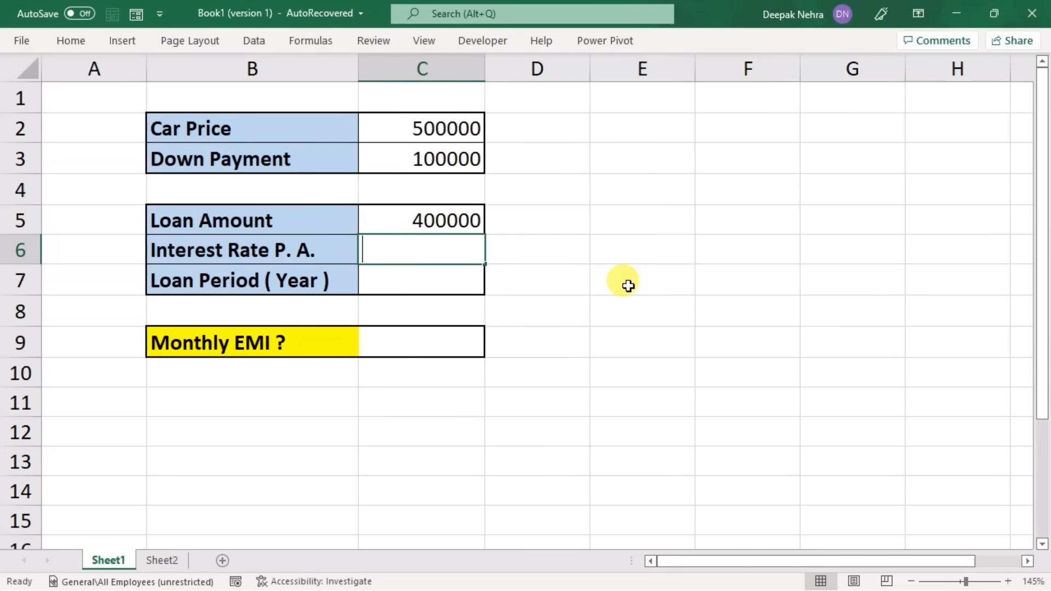
Step: Enter an annual interest rate of 9% in C6 and a loan period of 5 years in C7
{"action": "type", "text": "9"}
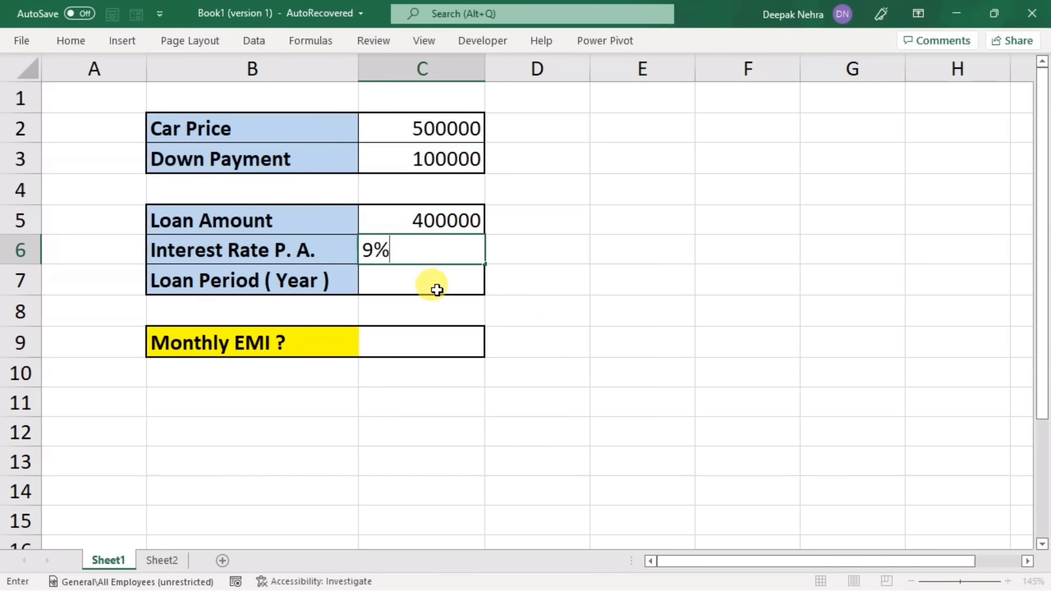
{"action": "left_click", "coordinate": [416, 276]}
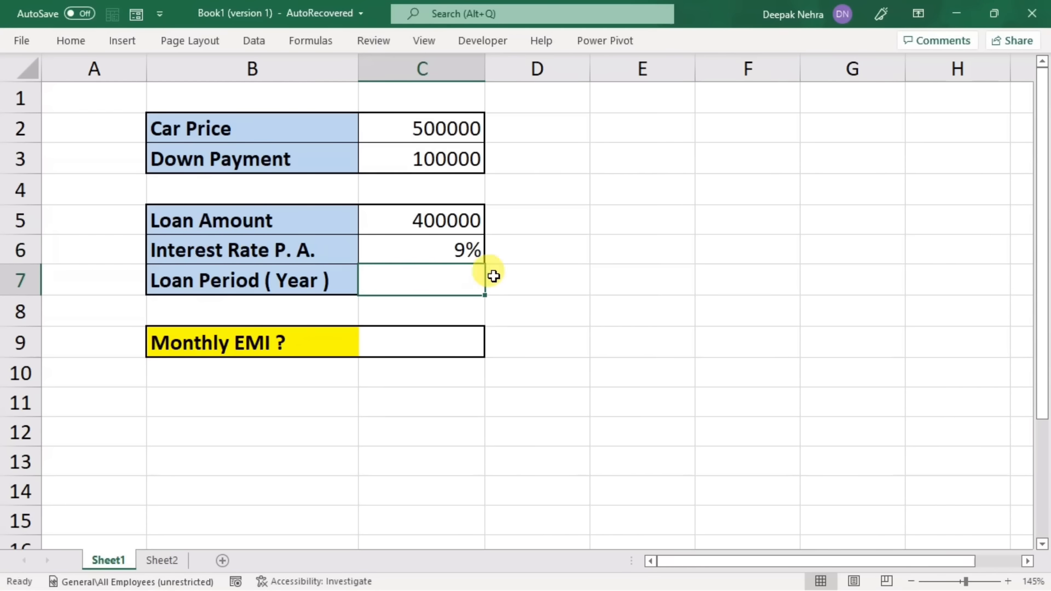
{"action": "type", "text": "5"}
{"action": "left_click", "coordinate": [683, 311]}
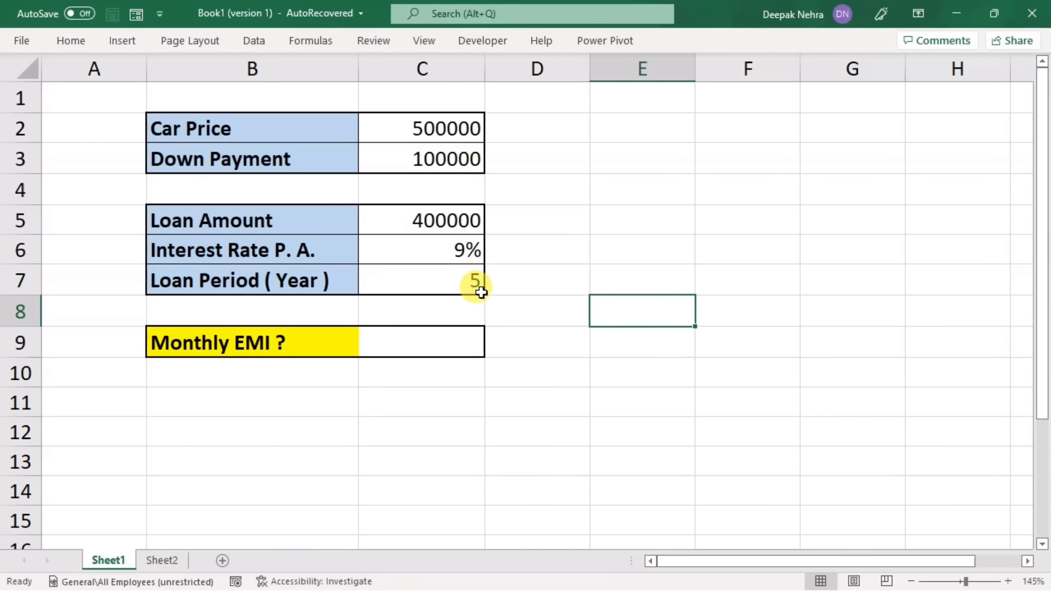
Step: Start a PMT formula in the Monthly EMI cell C9 with C6/12 as the rate argument
{"action": "left_click", "coordinate": [439, 334]}
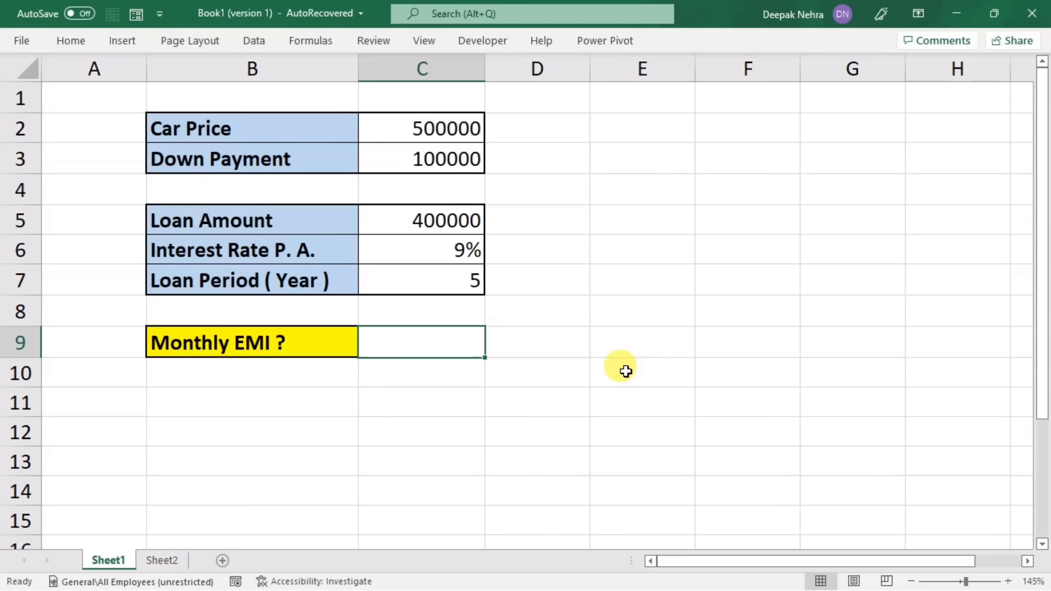
{"action": "type", "text": "=pm"}
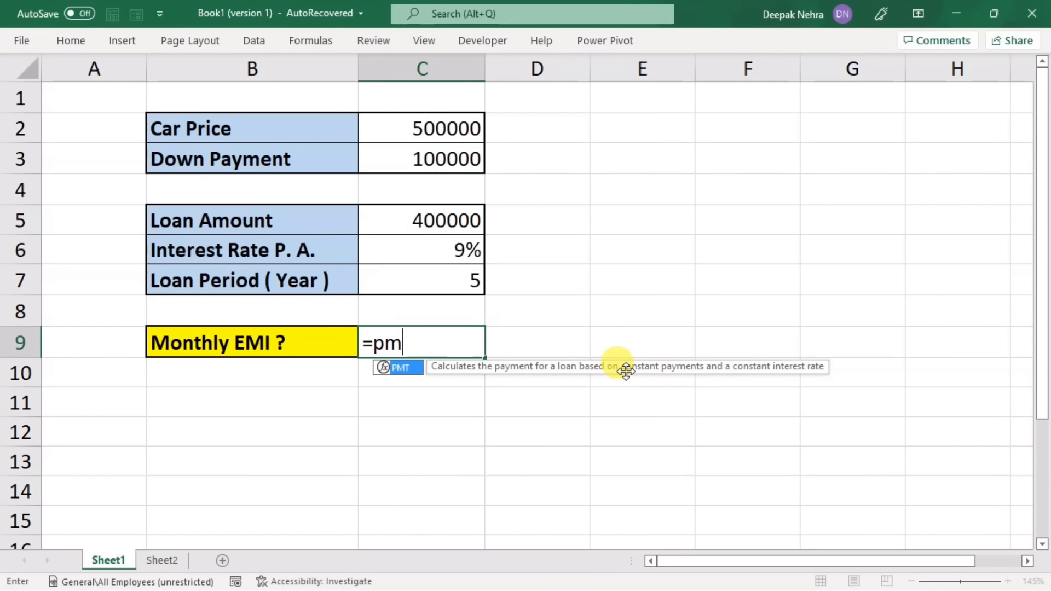
{"action": "type", "text": "t"}
{"action": "key", "text": "Tab"}
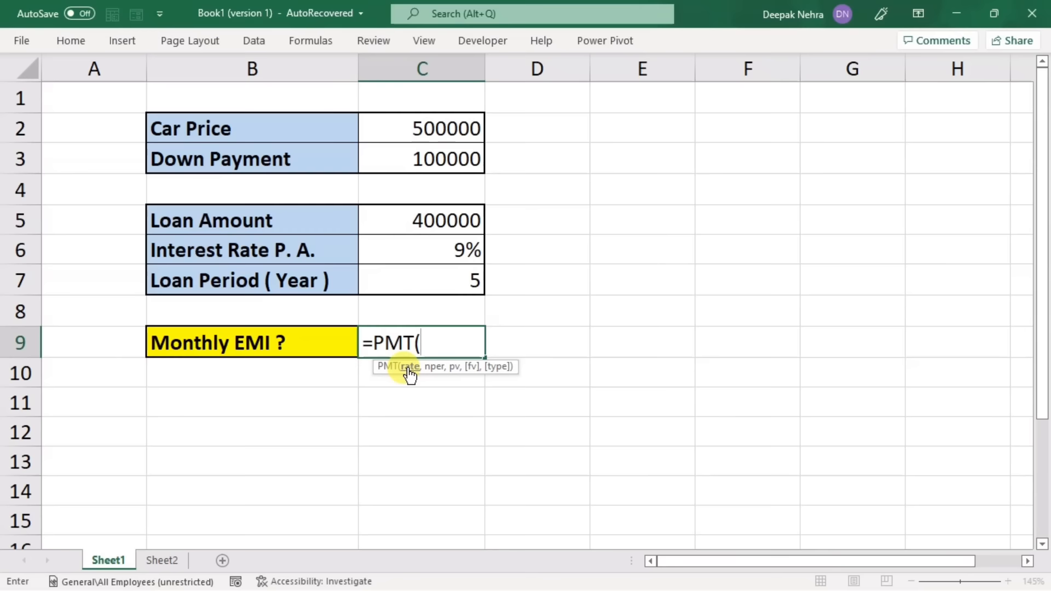
{"action": "left_click", "coordinate": [436, 256]}
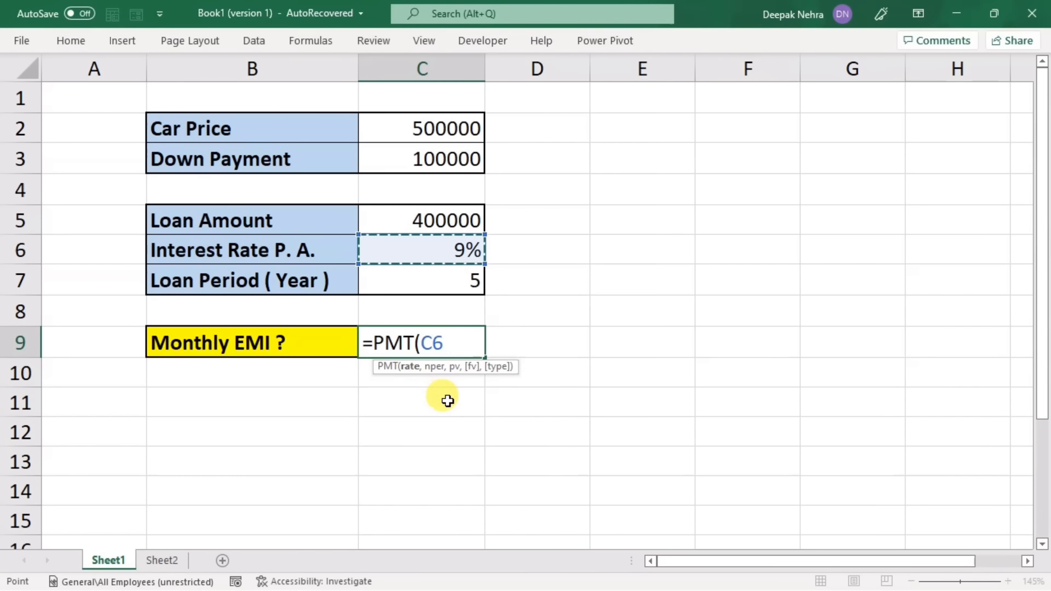
{"action": "type", "text": "/"}
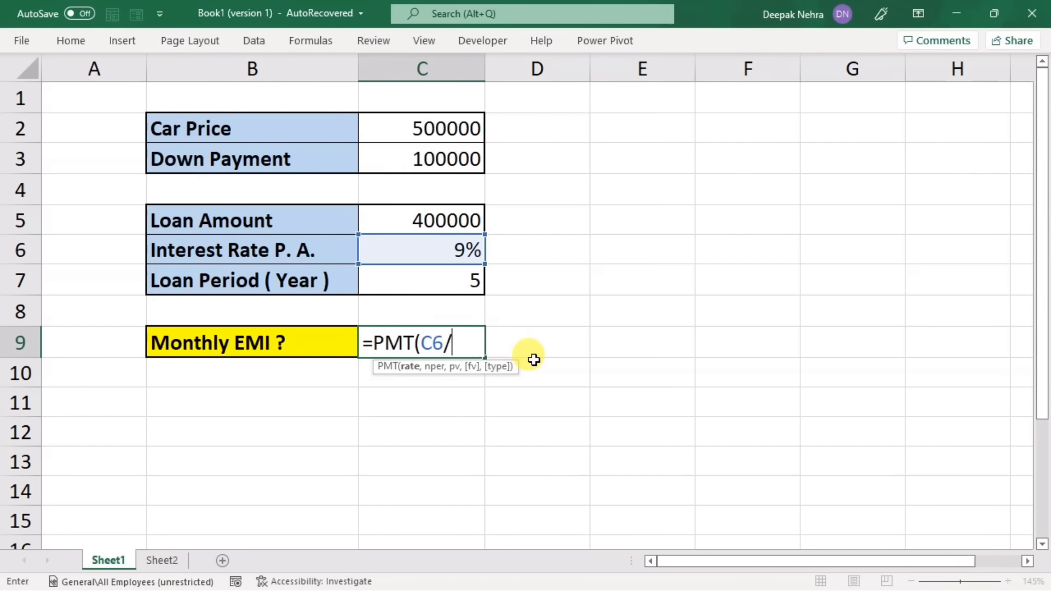
{"action": "type", "text": "12,"}
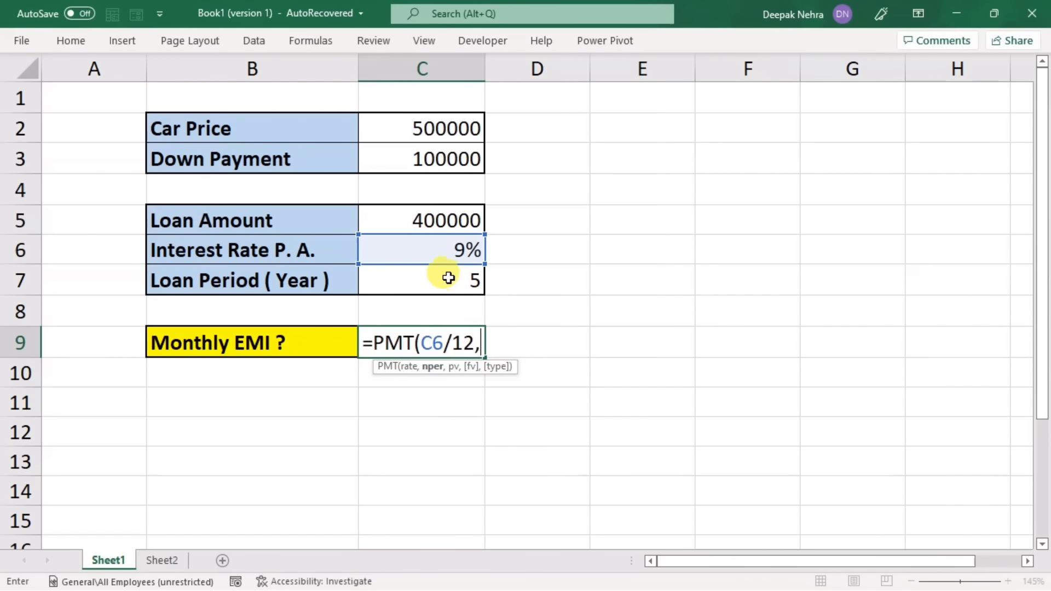
Step: Complete the PMT formula in C9 with C7*12 as nper and C5 as pv, making it =PMT(C6/12,C7*12,C5)
{"action": "left_click", "coordinate": [444, 278]}
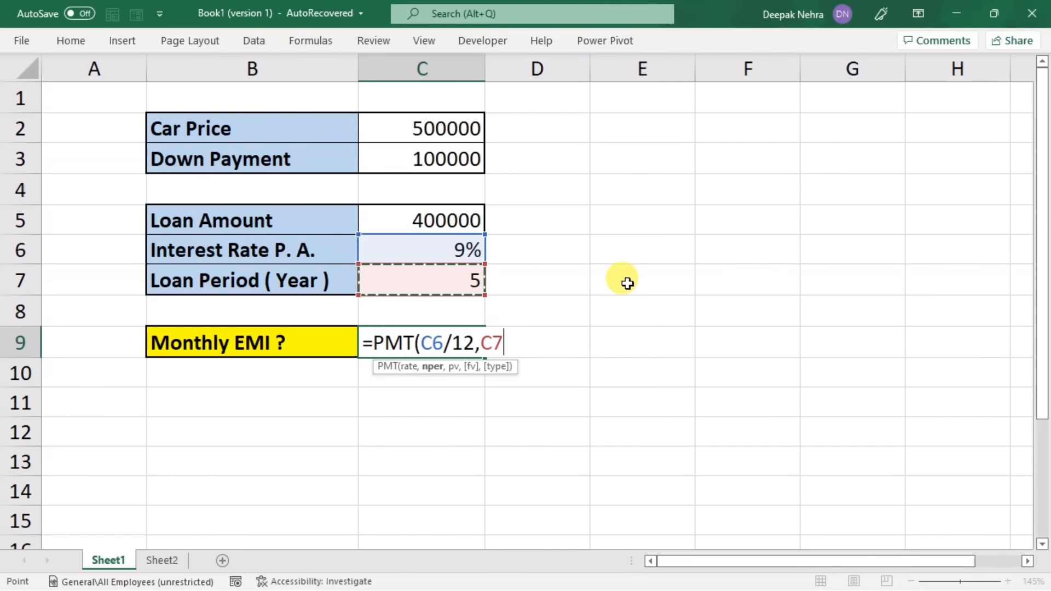
{"action": "type", "text": "*"}
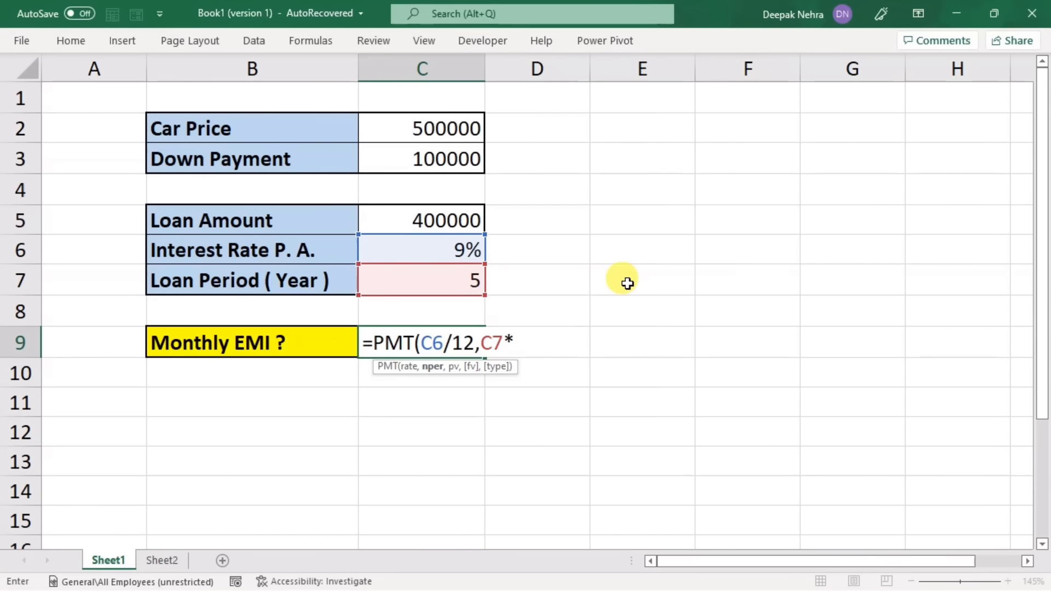
{"action": "type", "text": "12"}
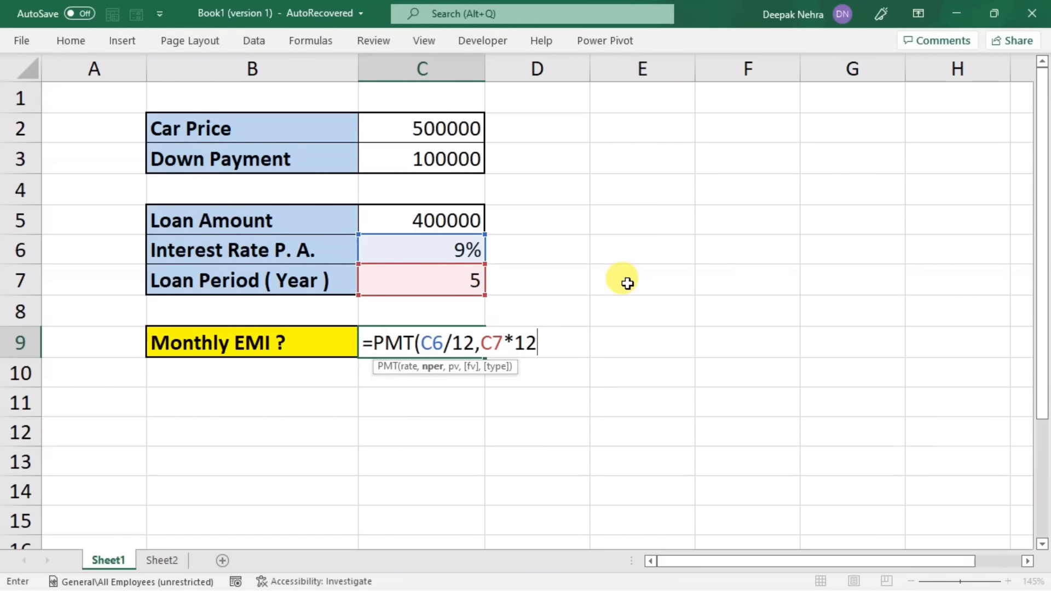
{"action": "type", "text": ","}
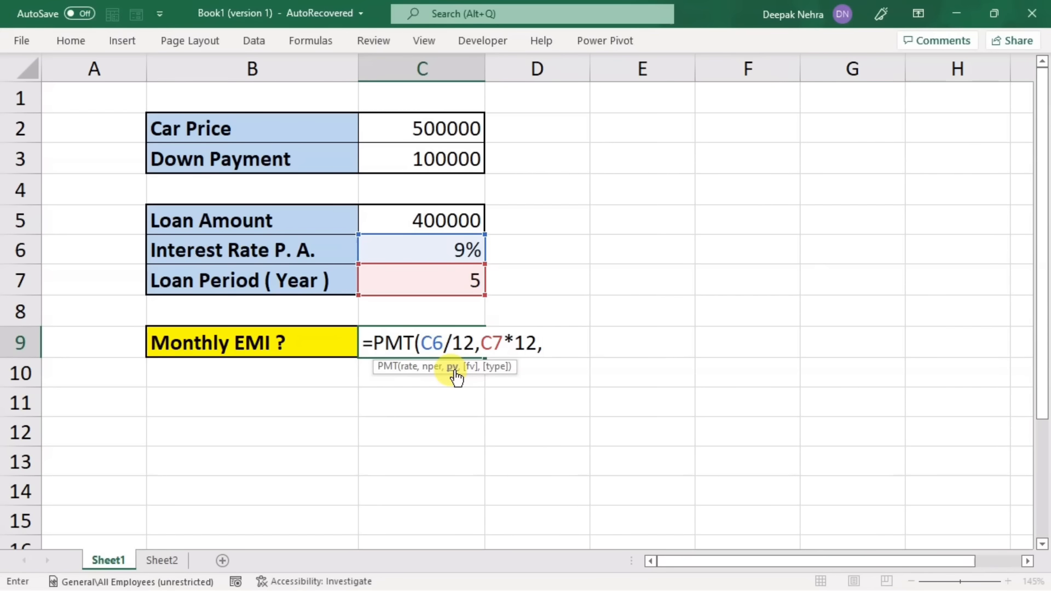
{"action": "left_click", "coordinate": [402, 220]}
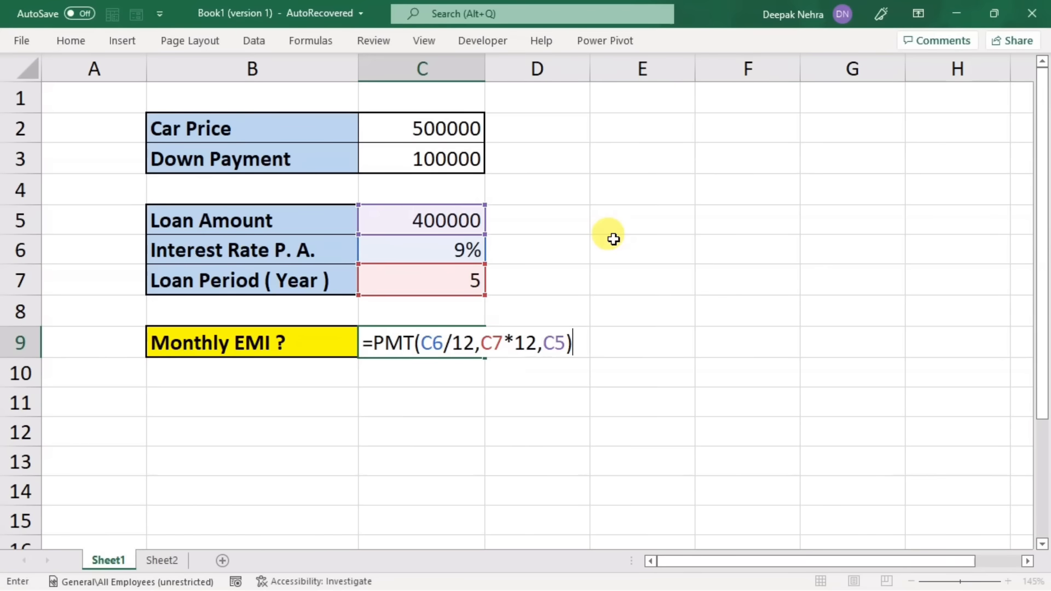
{"action": "key", "text": "Return"}
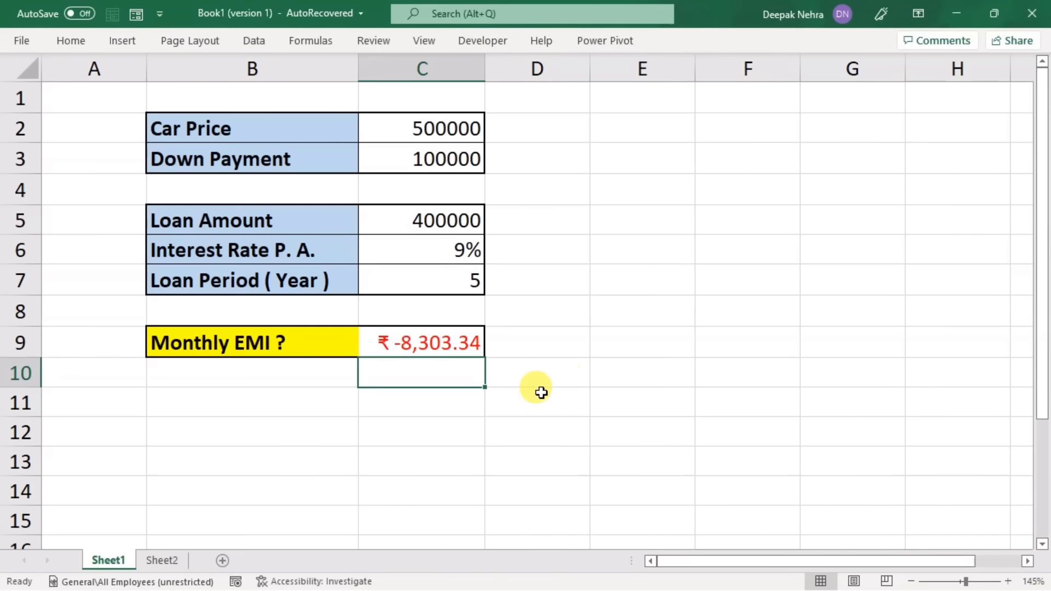
Step: Calculate the total repayment in C11 with =C9*60 and widen column C to fit the amount
{"action": "left_click", "coordinate": [442, 401]}
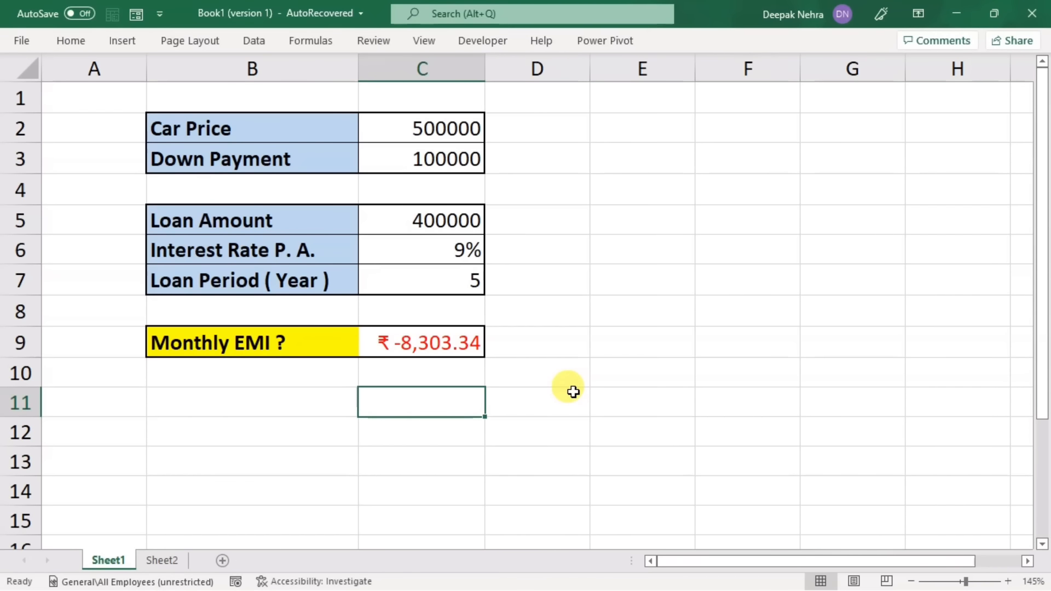
{"action": "type", "text": "="}
{"action": "left_click", "coordinate": [448, 341]}
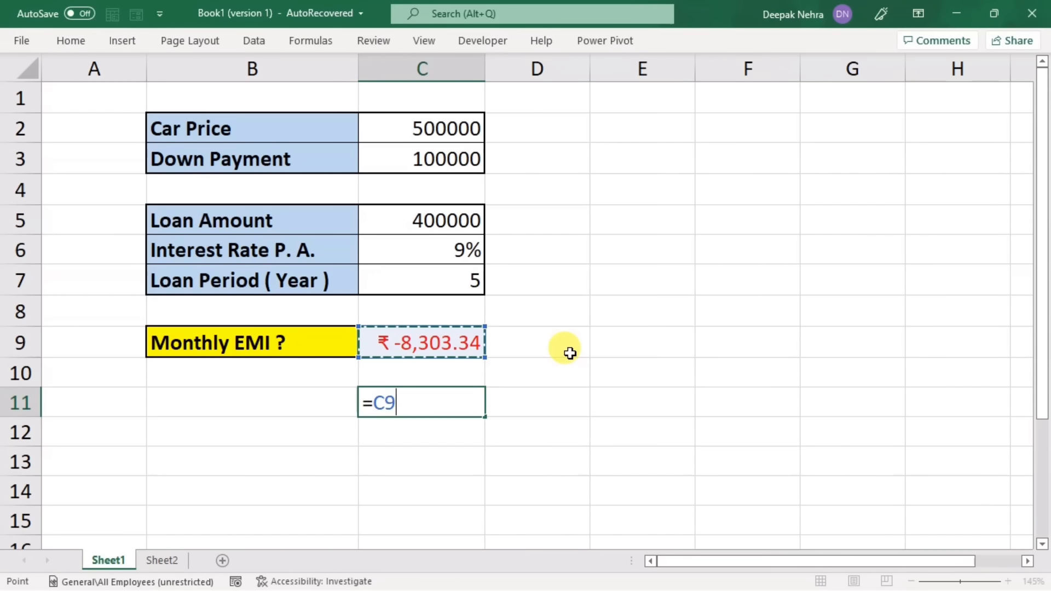
{"action": "type", "text": "*"}
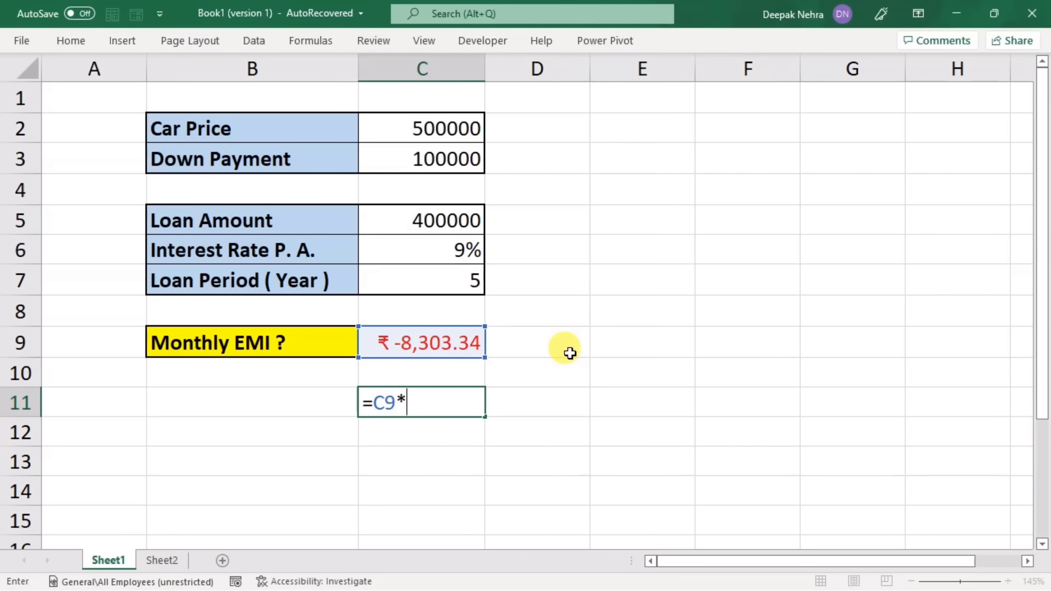
{"action": "type", "text": "60"}
{"action": "key", "text": "Return"}
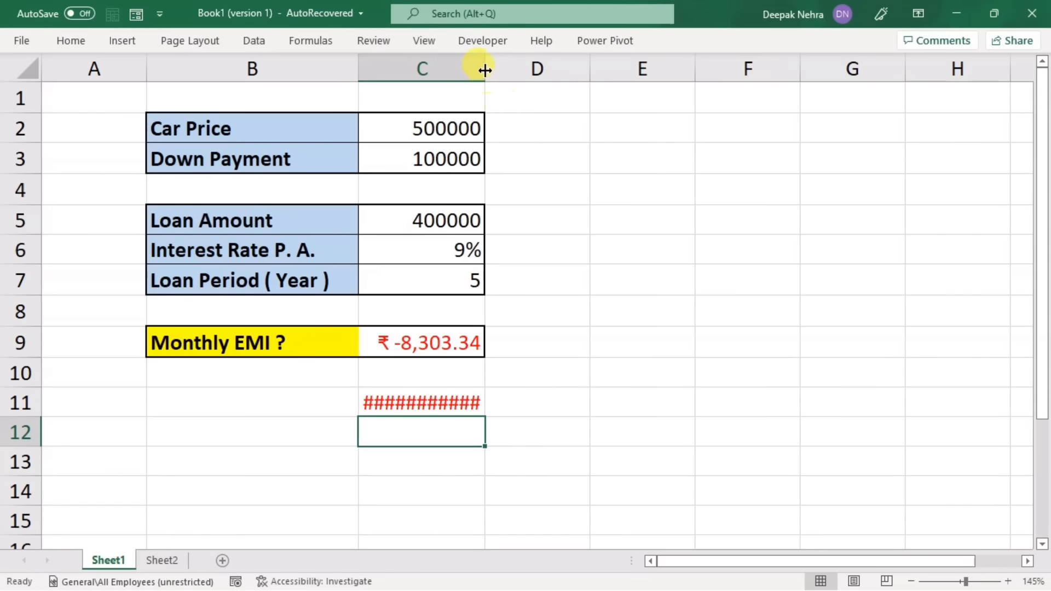
{"action": "left_click_drag", "start_coordinate": [484, 68], "coordinate": [535, 80]}
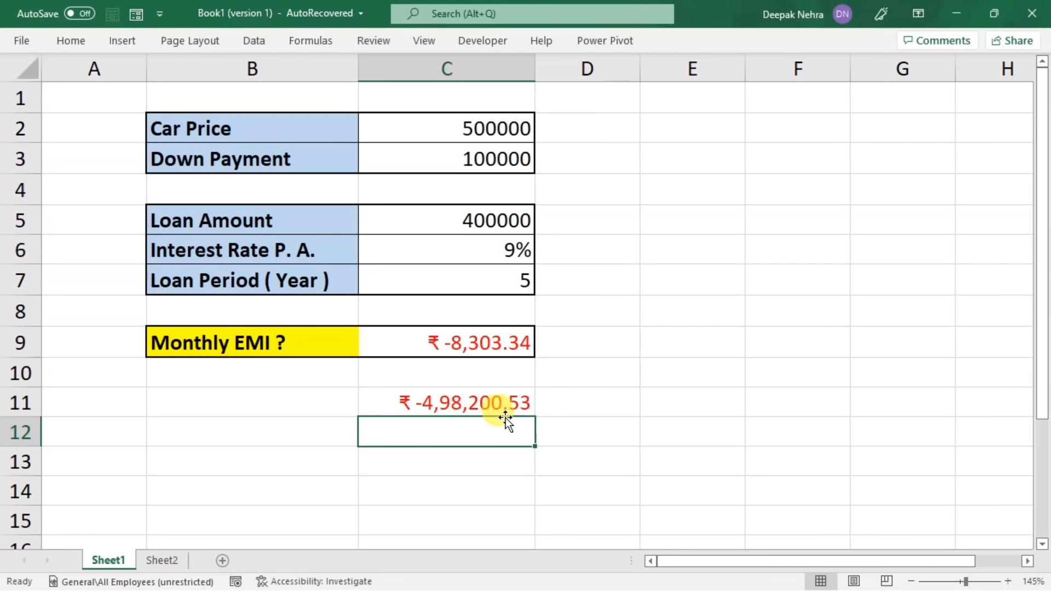
Step: Clear the total repayment calculation from C11
{"action": "left_click", "coordinate": [457, 402]}
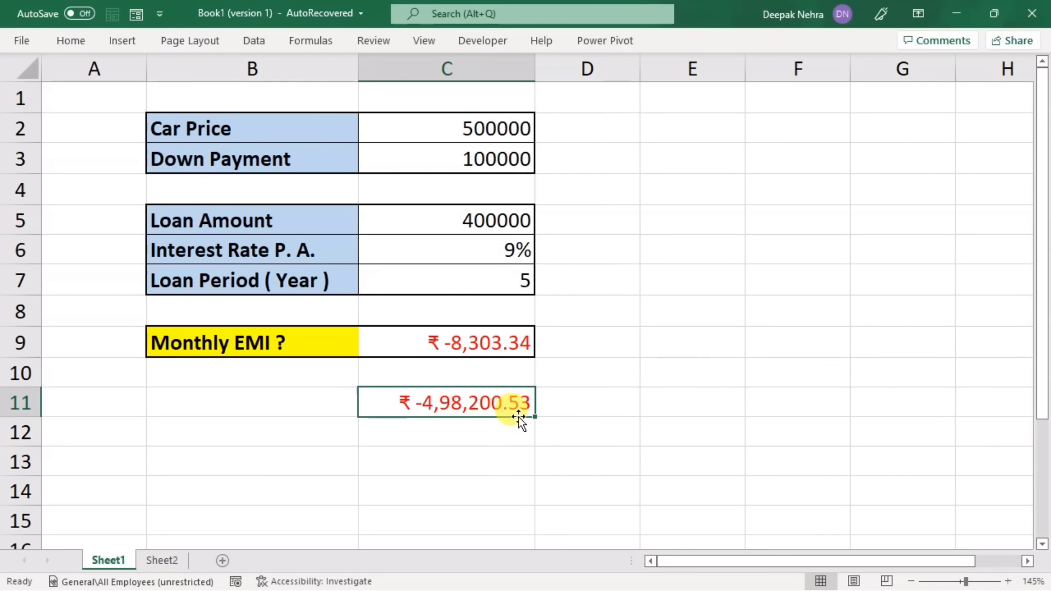
{"action": "key", "text": "Delete"}
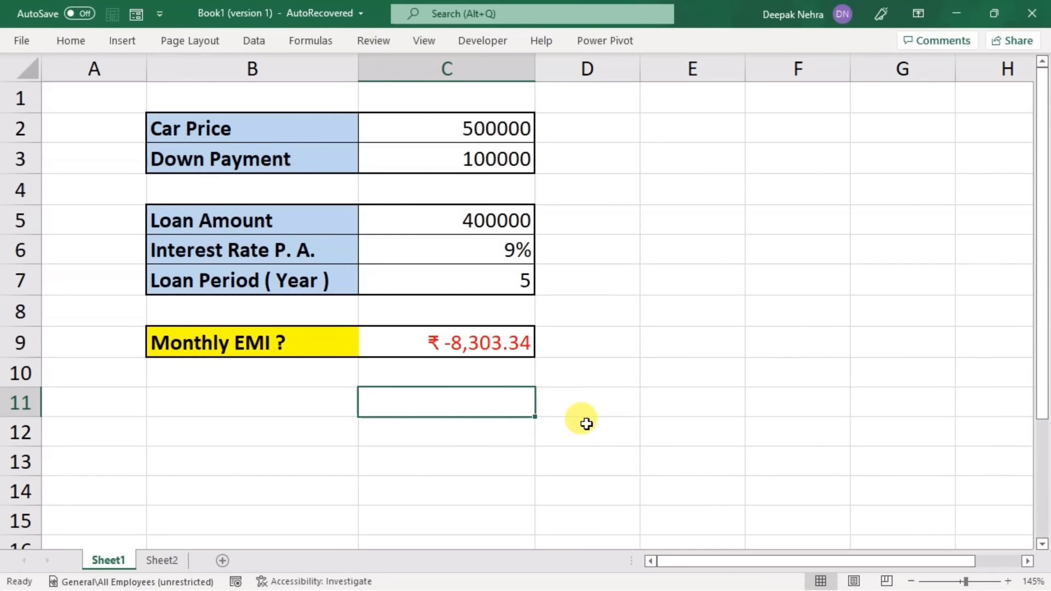
{"action": "left_click", "coordinate": [582, 423]}
Step: Extend the Monthly EMI formula in C9 with an empty fv and type 0 (end of the period), making it =PMT(C6/12,C7*12,C5,,0)
{"action": "double_click", "coordinate": [476, 341]}
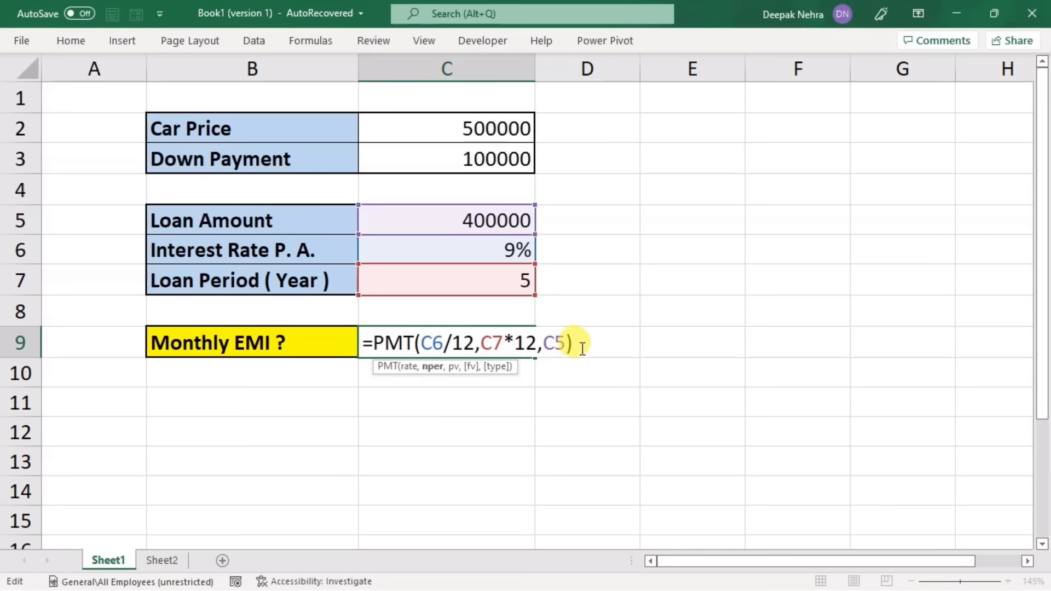
{"action": "key", "text": "BackSpace"}
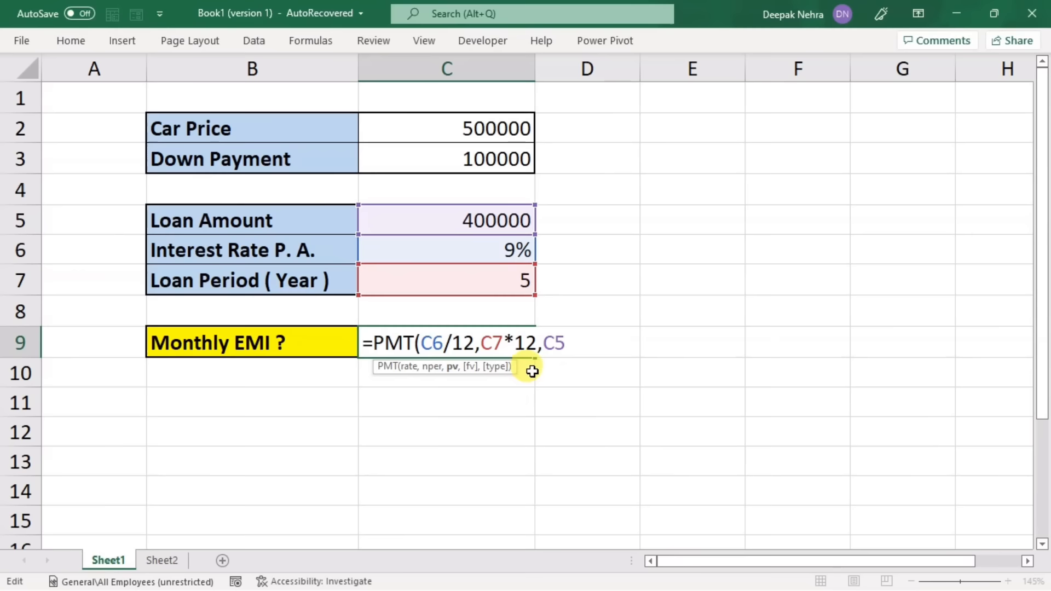
{"action": "type", "text": ","}
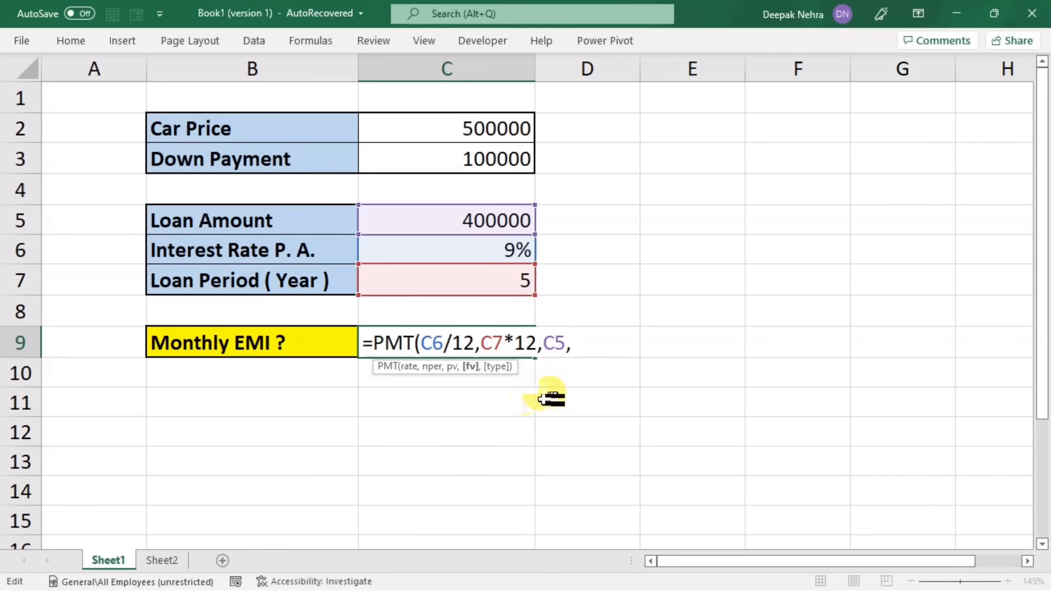
{"action": "type", "text": ","}
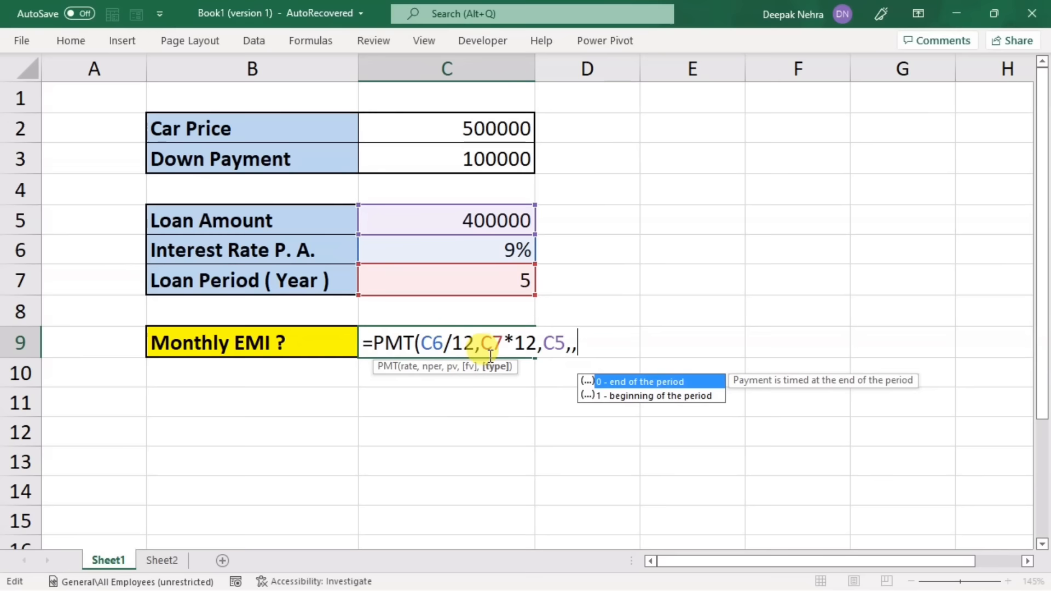
{"action": "double_click", "coordinate": [606, 380]}
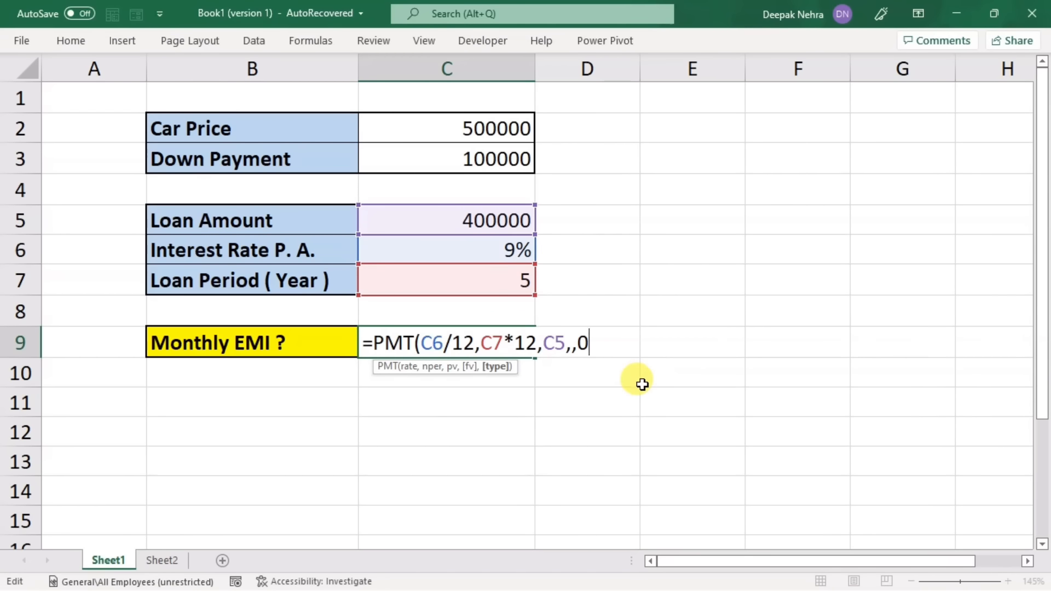
{"action": "type", "text": ")"}
{"action": "key", "text": "Return"}
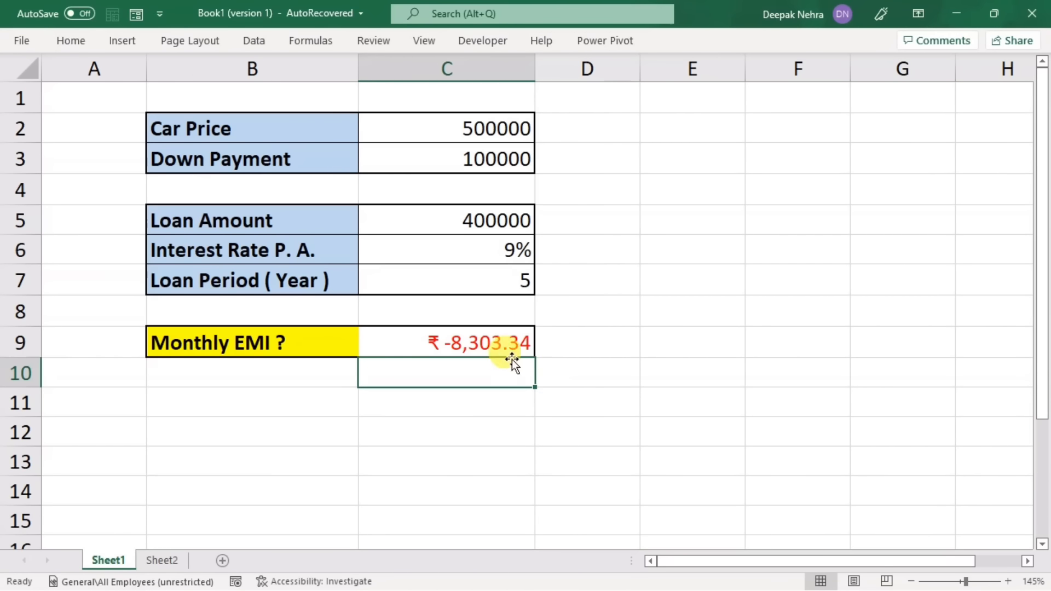
Step: Change the type argument of the Monthly EMI formula in C9 to 1 (beginning of the period), making it =PMT(C6/12,C7*12,C5,,1)
{"action": "double_click", "coordinate": [488, 344]}
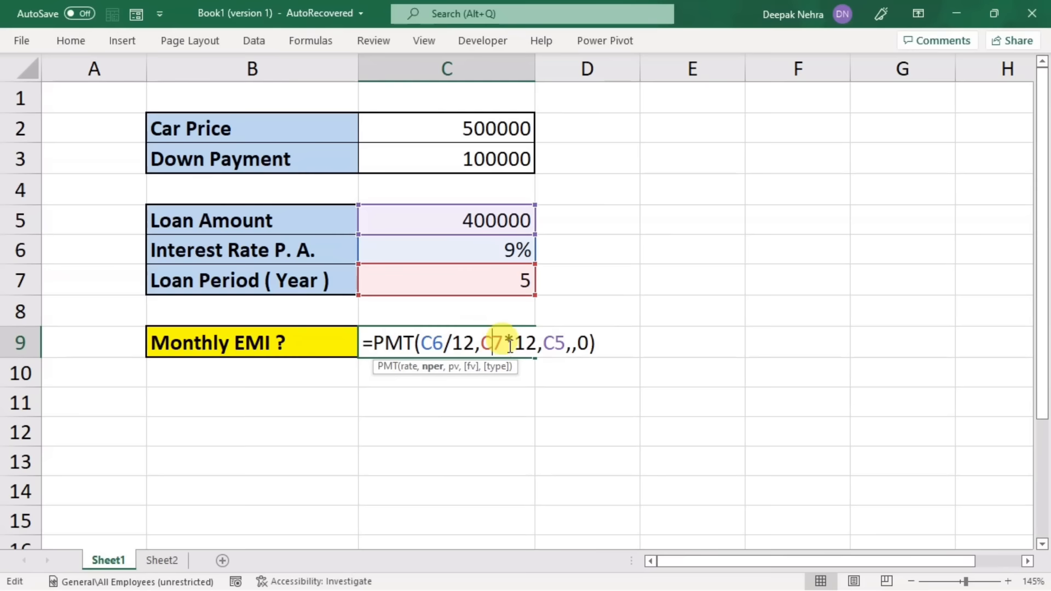
{"action": "left_click", "coordinate": [600, 348]}
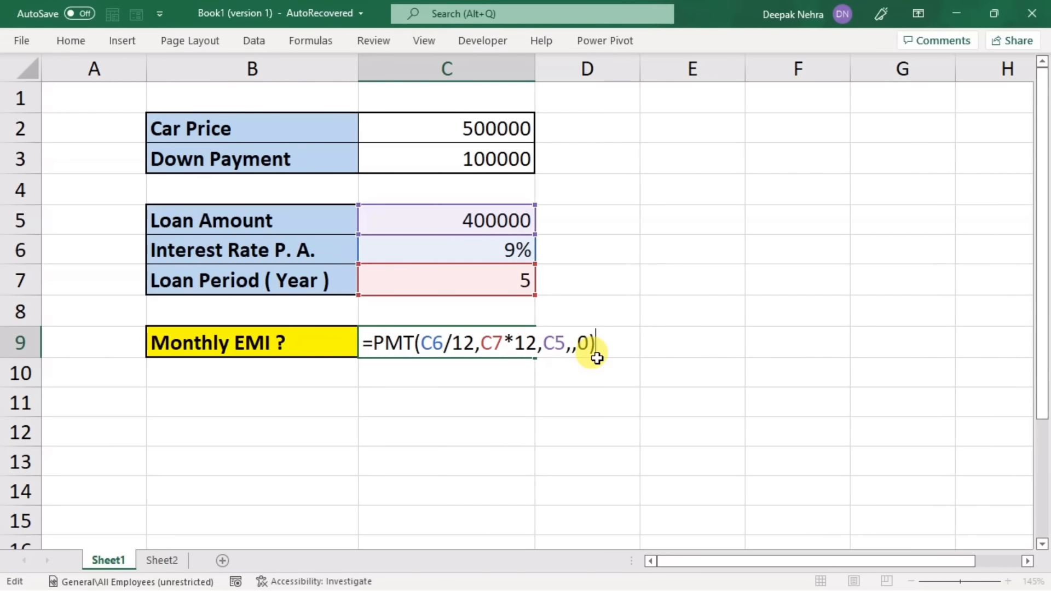
{"action": "key", "text": "BackSpace"}
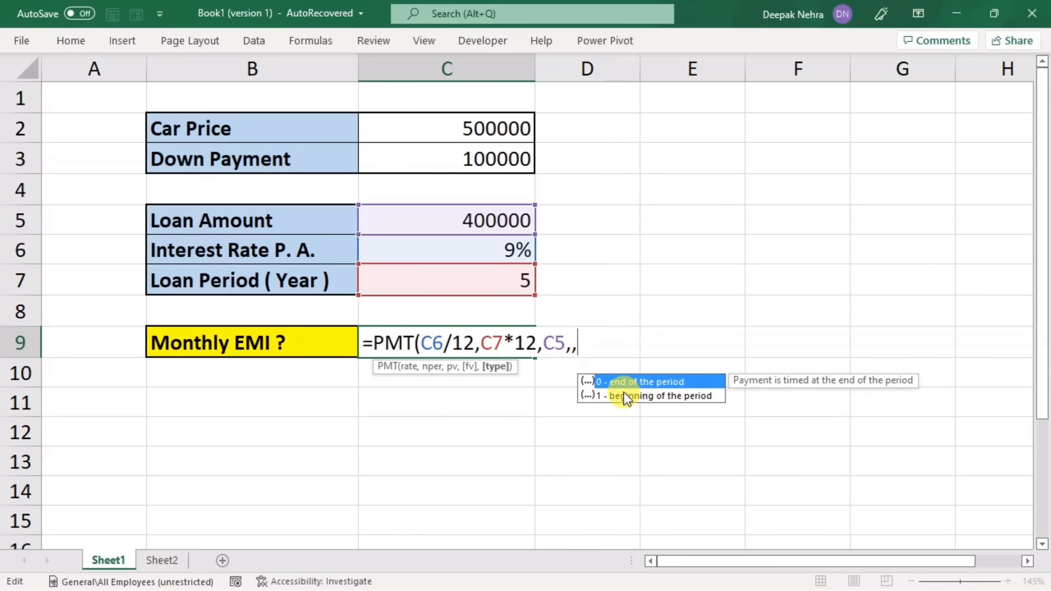
{"action": "type", "text": "1)"}
{"action": "key", "text": "Return"}
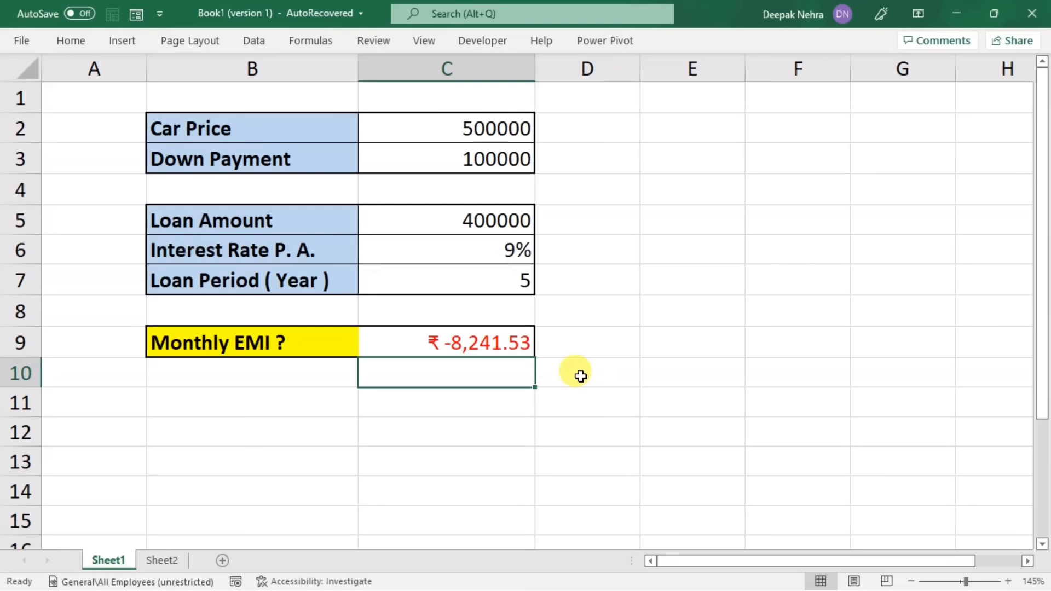
Step: Remove the optional fv and type arguments from the Monthly EMI formula in C9, leaving =PMT(C6/12,C7*12,C5)
{"action": "double_click", "coordinate": [491, 343]}
{"action": "left_click", "coordinate": [602, 347]}
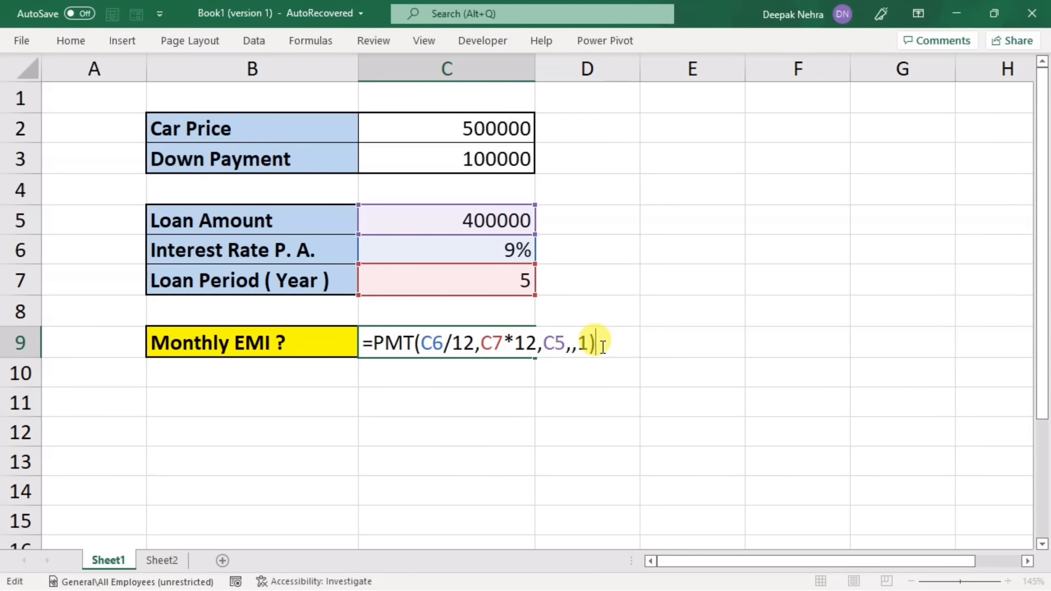
{"action": "key", "text": "BackSpace"}
{"action": "key", "text": "BackSpace"}
{"action": "key", "text": "BackSpace"}
{"action": "key", "text": "BackSpace"}
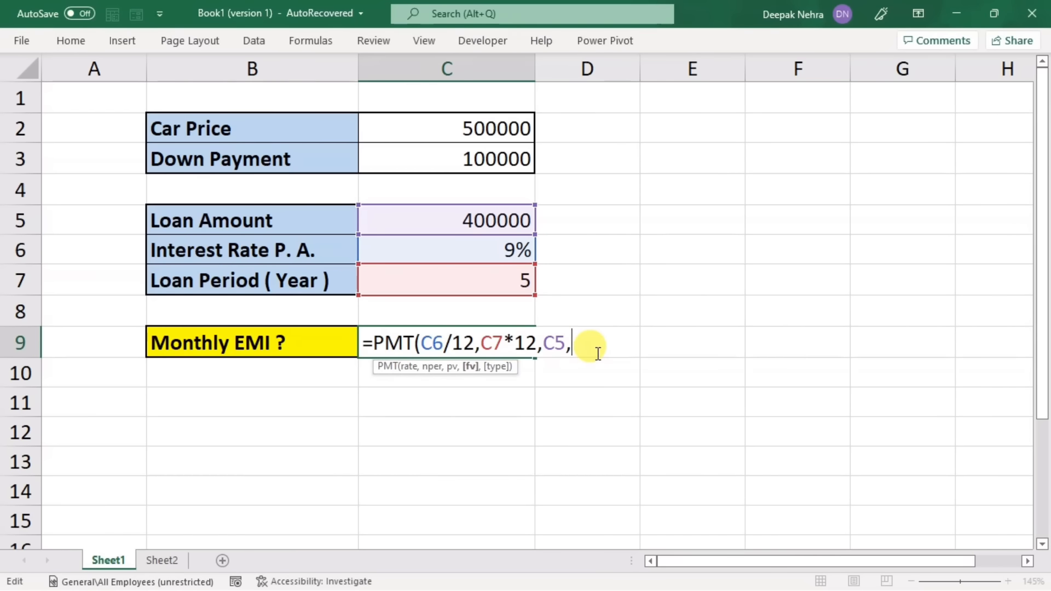
{"action": "key", "text": "Return"}
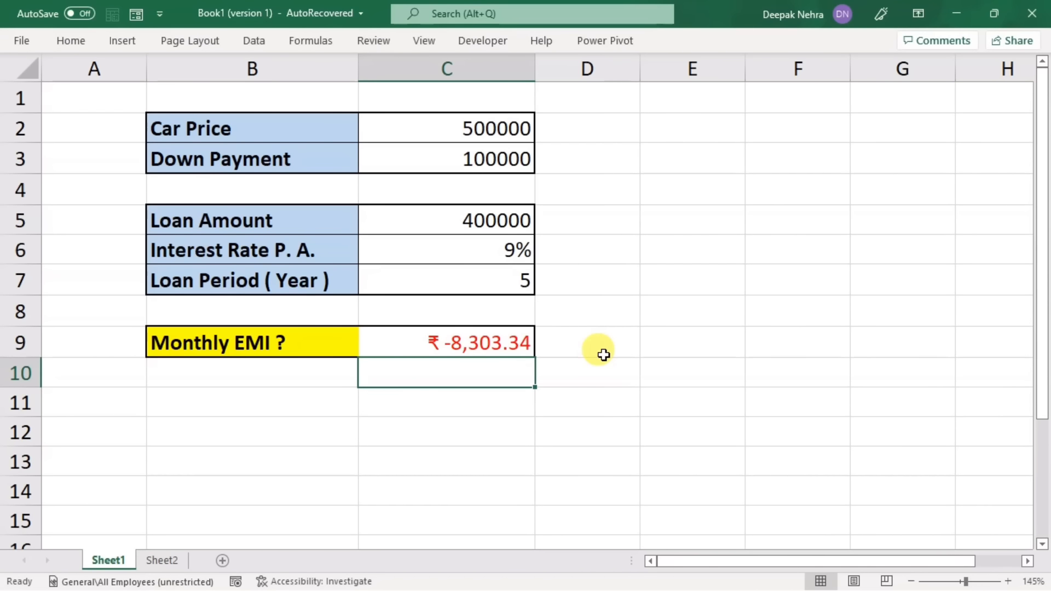
{"action": "key", "text": "Up"}
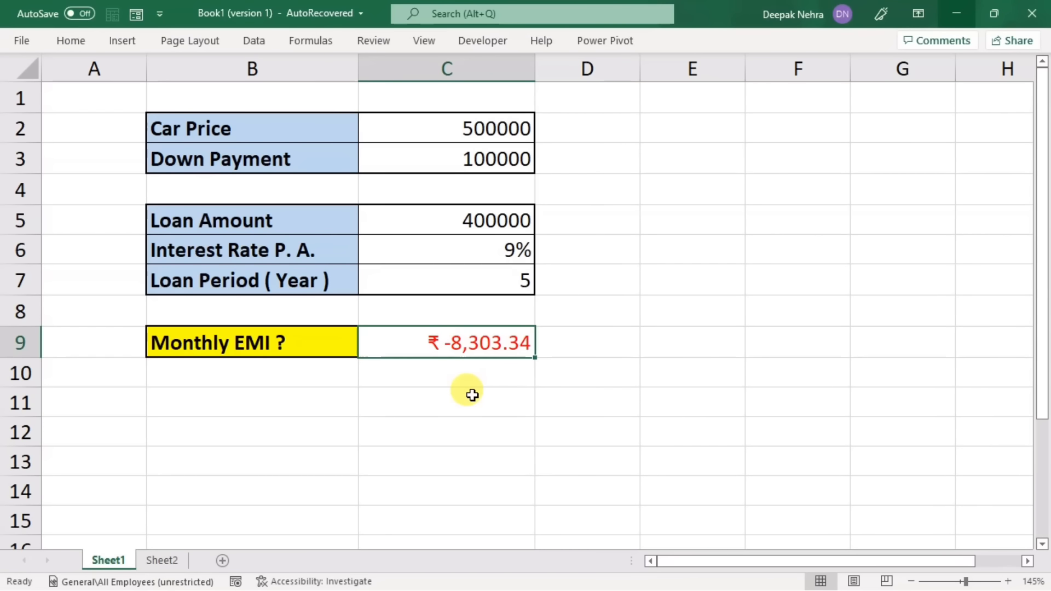
Step: Start a weekly instalment formula in C11 using PMT with C6/52 as the rate
{"action": "left_click", "coordinate": [472, 394]}
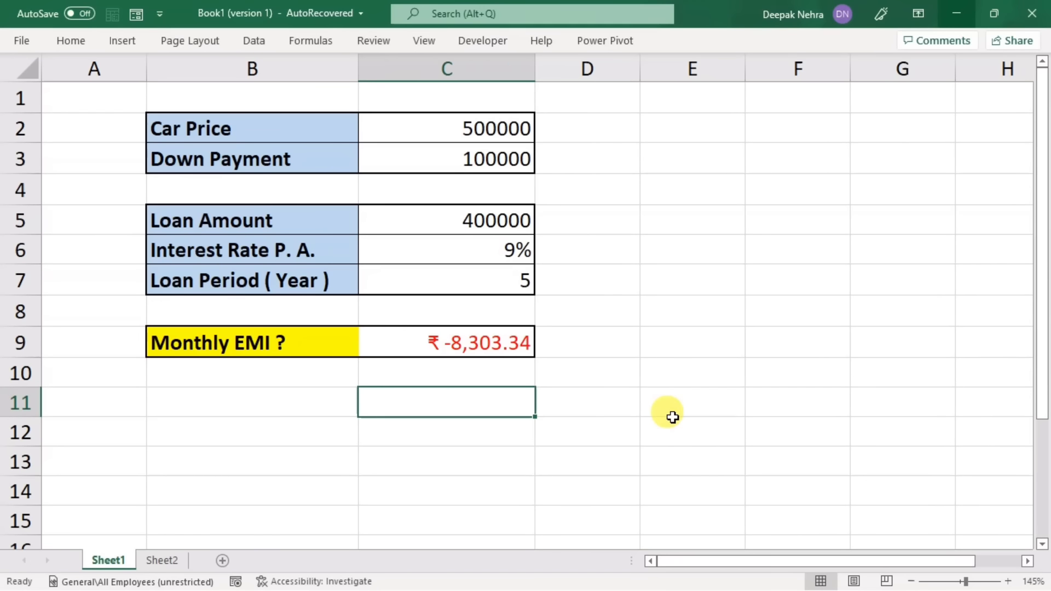
{"action": "type", "text": "=pmt"}
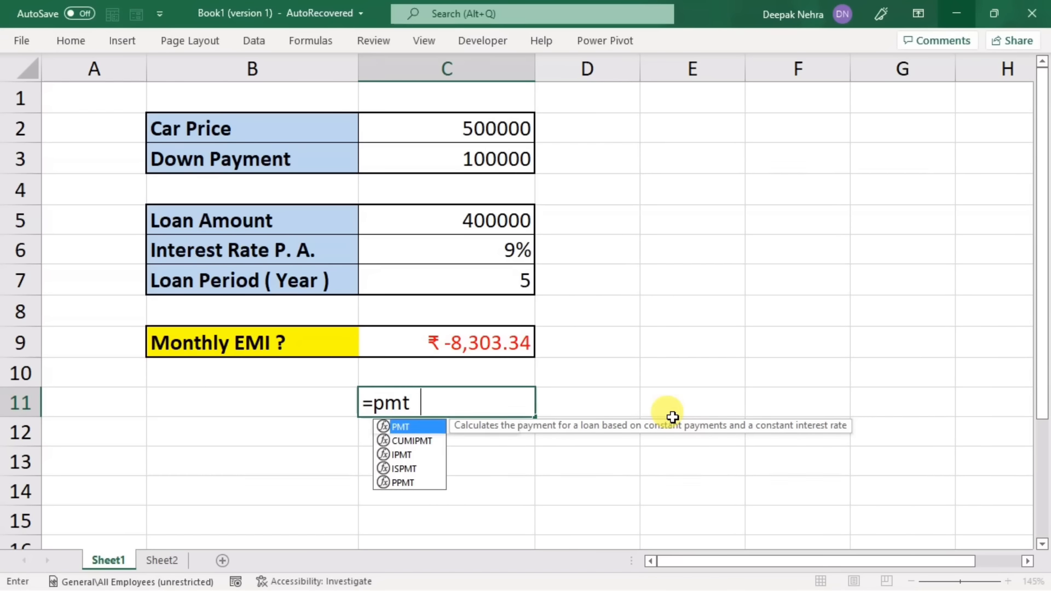
{"action": "key", "text": "Tab"}
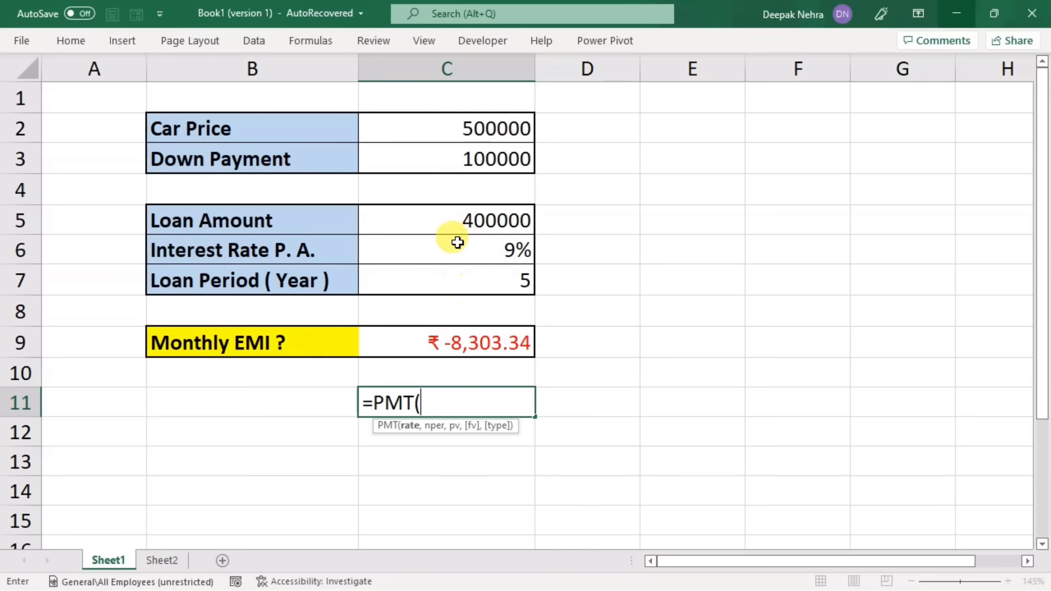
{"action": "left_click", "coordinate": [436, 248]}
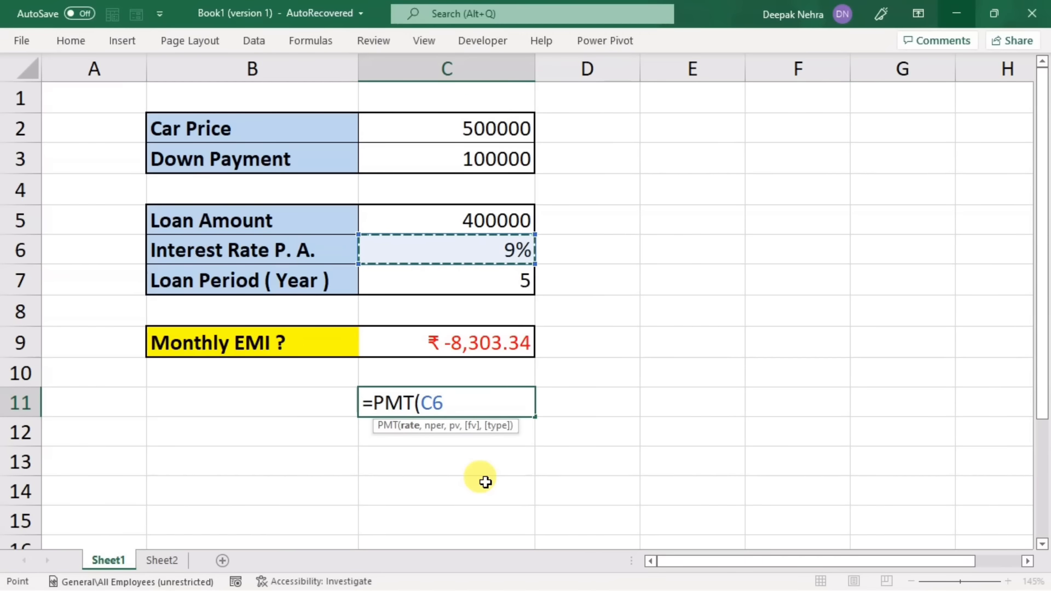
{"action": "type", "text": "/"}
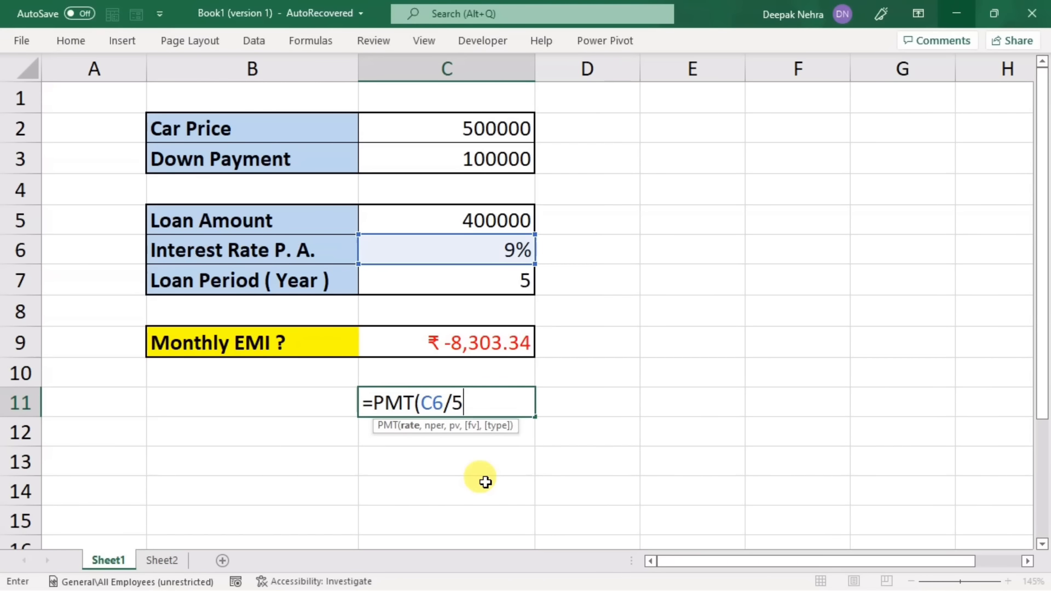
{"action": "type", "text": "5"}
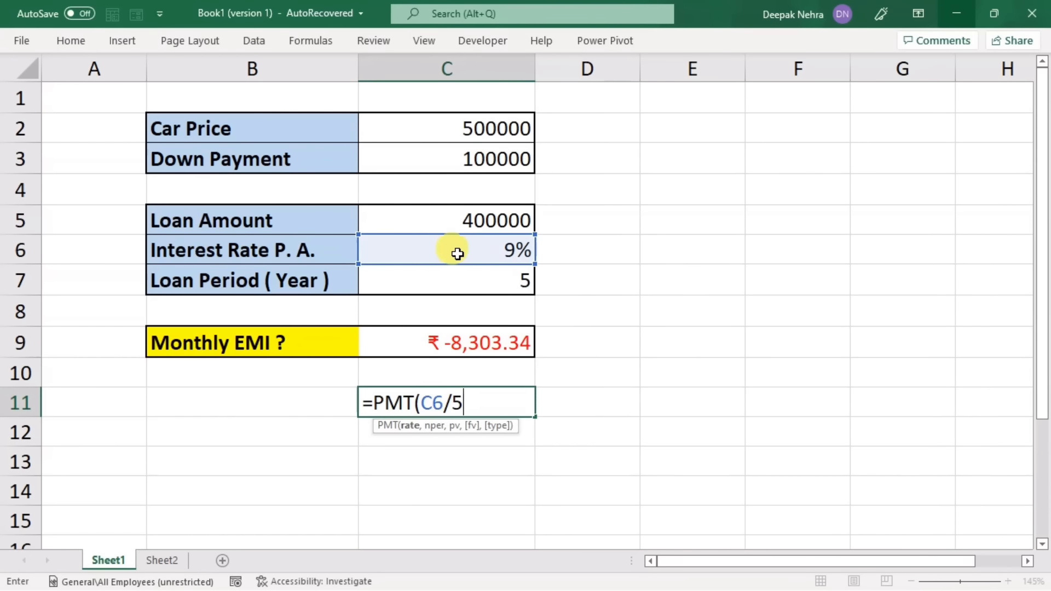
{"action": "type", "text": "2"}
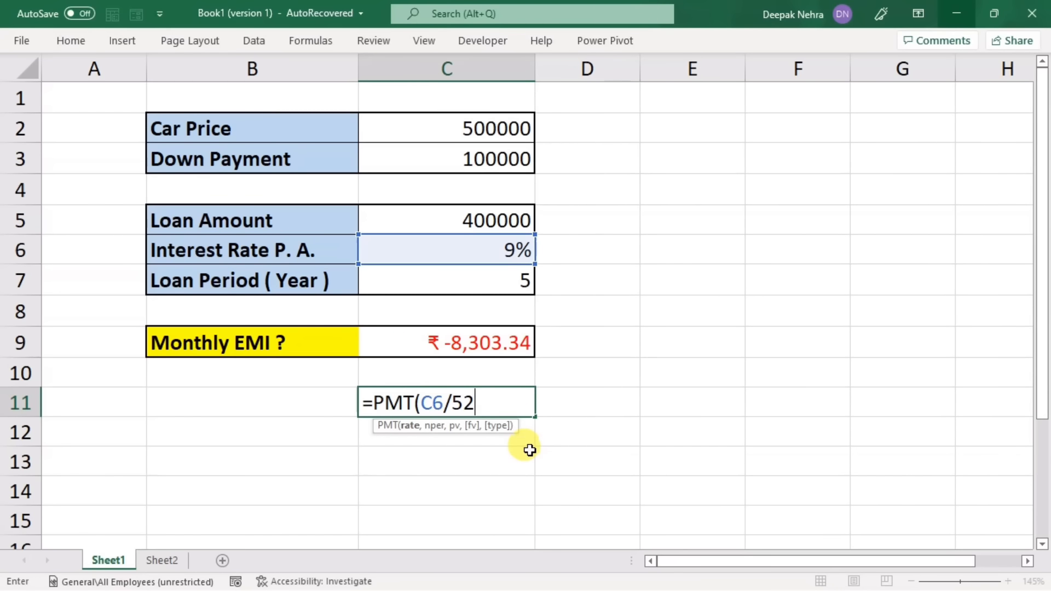
{"action": "type", "text": ","}
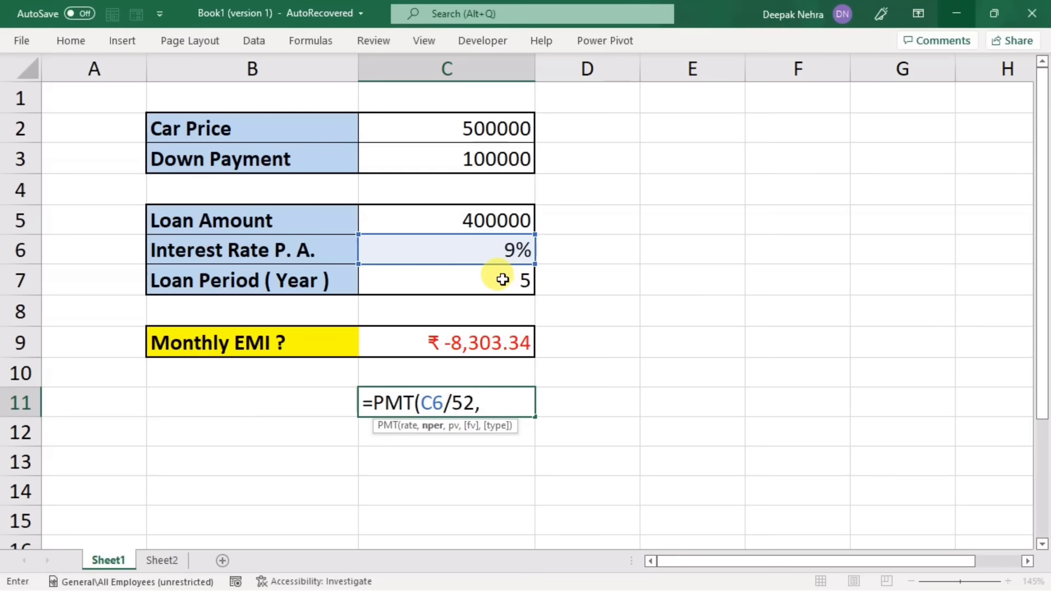
Step: Complete the weekly formula in C11 with C7*52 as nper and C5 as pv, making it =PMT(C6/52,C7*52,C5)
{"action": "left_click", "coordinate": [472, 283]}
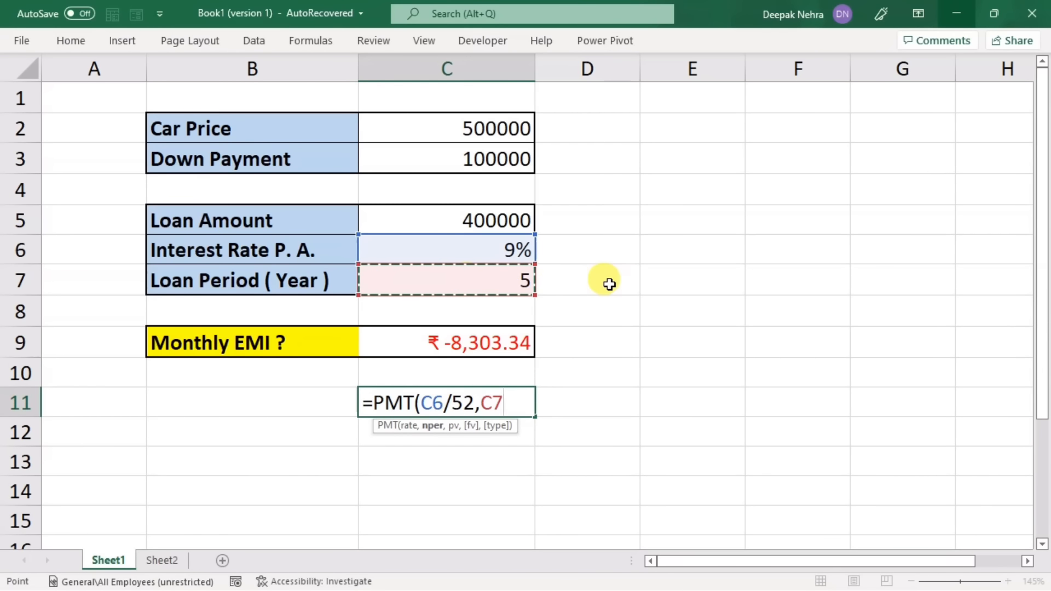
{"action": "type", "text": "*"}
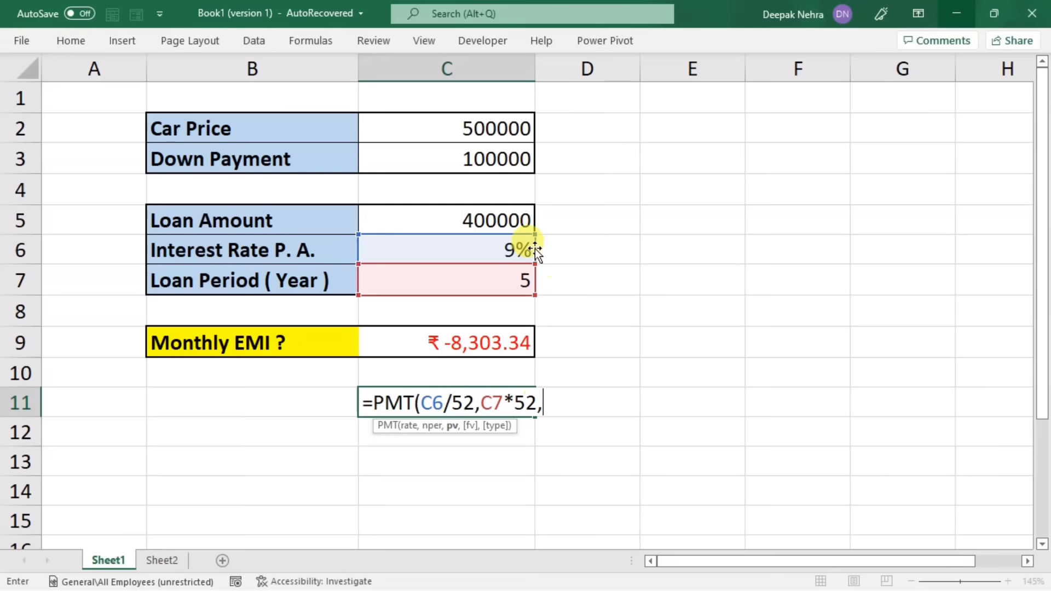
{"action": "left_click", "coordinate": [439, 219]}
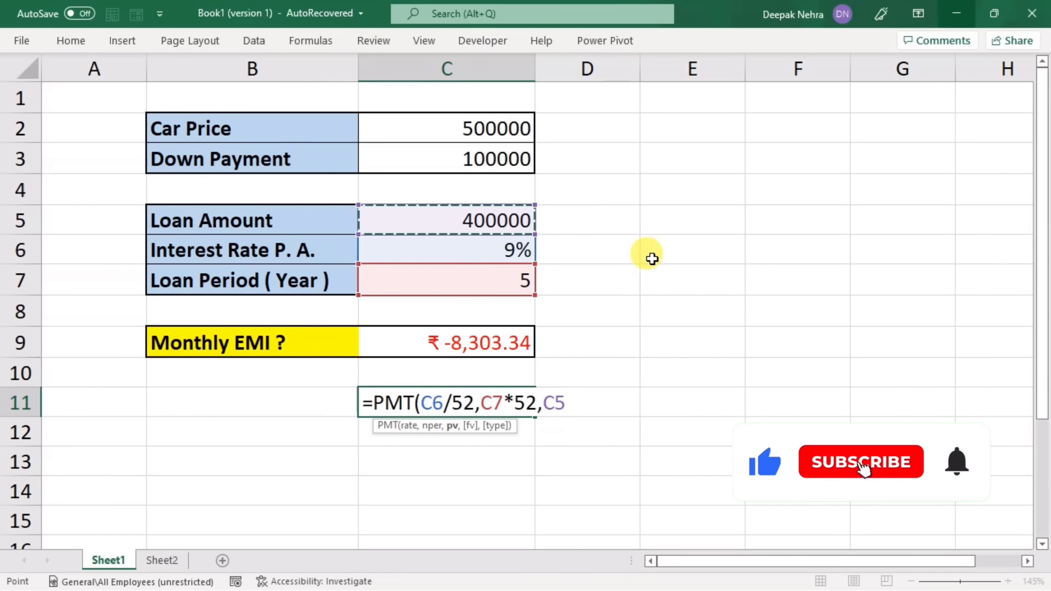
{"action": "type", "text": ")"}
{"action": "key", "text": "Return"}
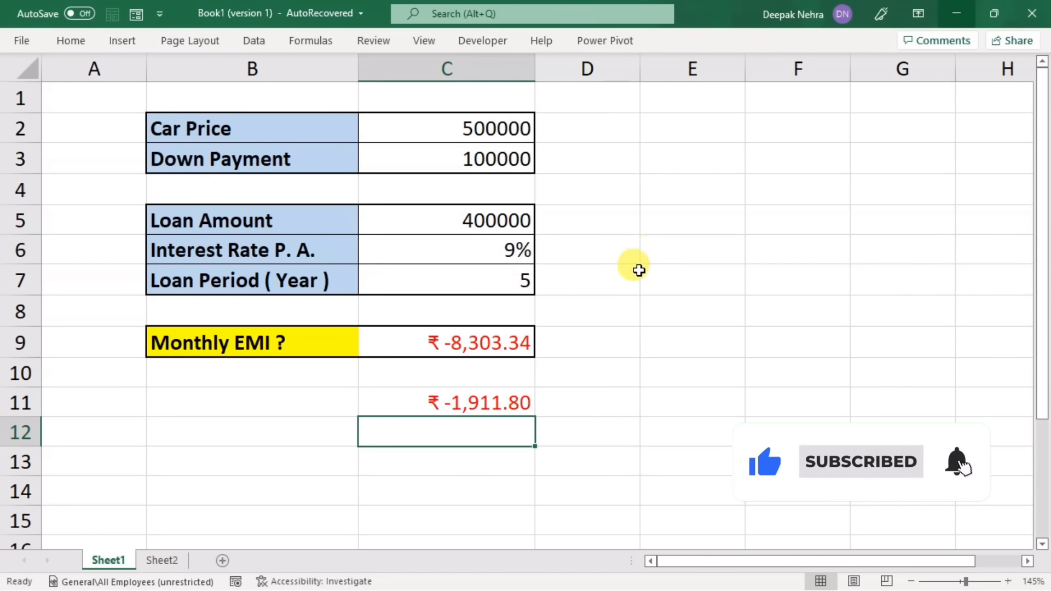
Step: Put a minus sign before PMT in C11 for a positive weekly instalment, making it =-PMT(C6/52,C7*52,C5)
{"action": "left_click", "coordinate": [500, 402]}
{"action": "double_click", "coordinate": [422, 395]}
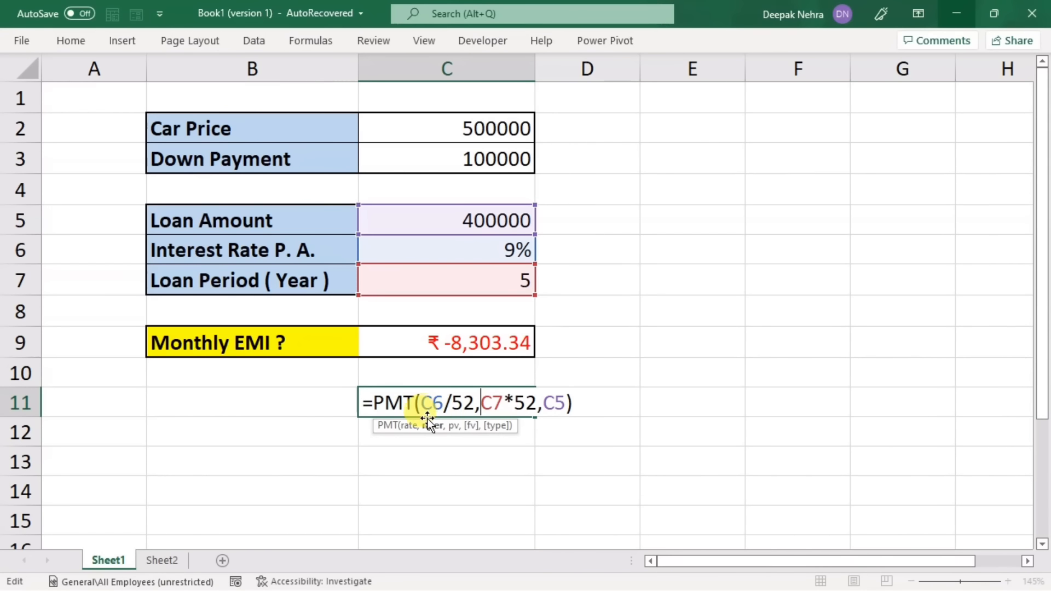
{"action": "left_click", "coordinate": [374, 403]}
{"action": "type", "text": "-"}
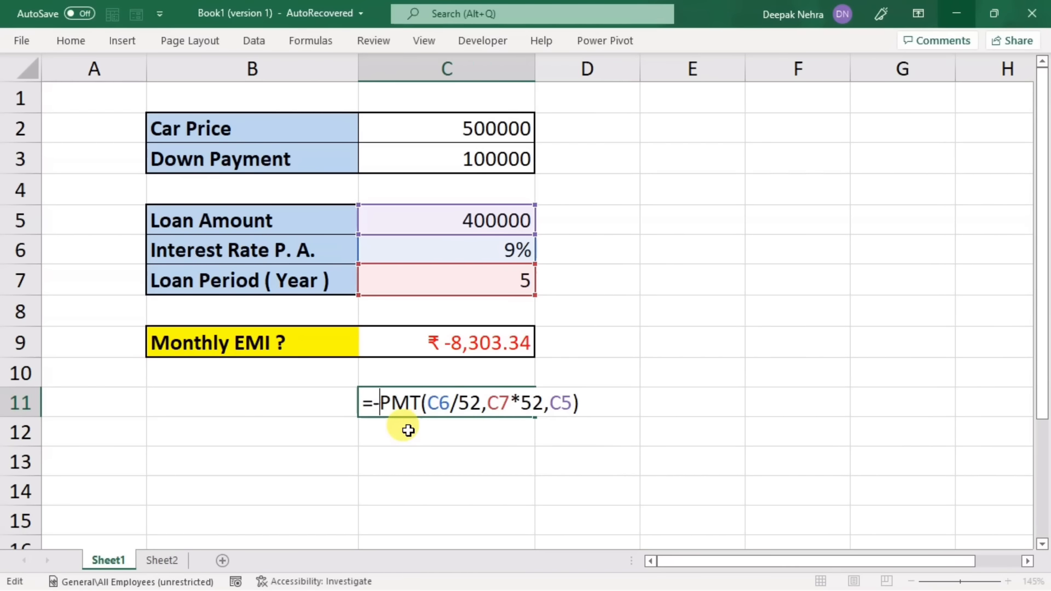
{"action": "key", "text": "Return"}
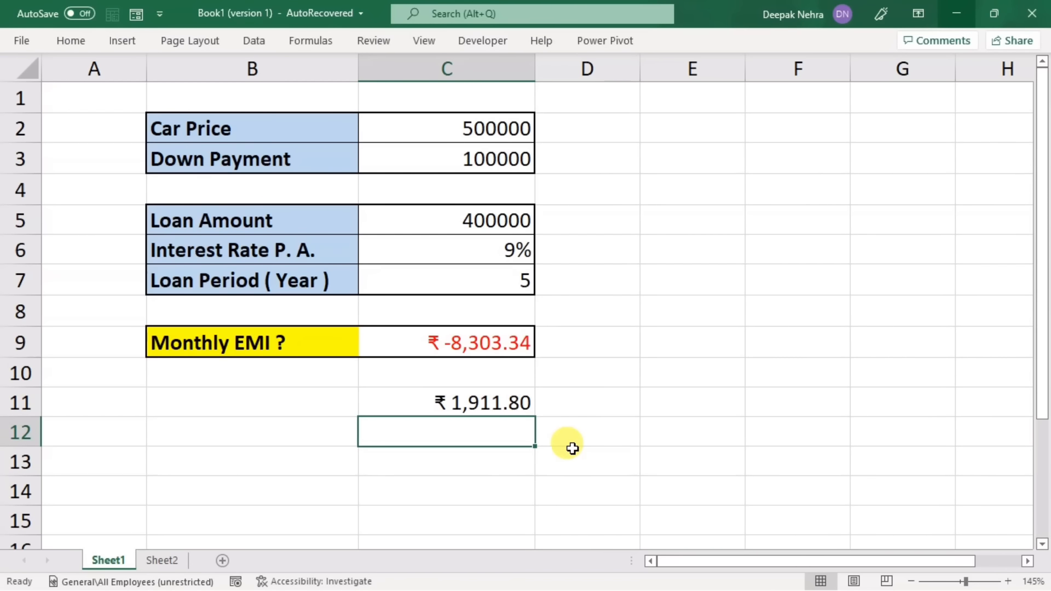
Step: Convert the C11 formula to half-yearly instalments by replacing both 52s with 2, making it =-PMT(C6/2,C7*2,C5)
{"action": "left_click", "coordinate": [488, 404]}
{"action": "double_click", "coordinate": [482, 399]}
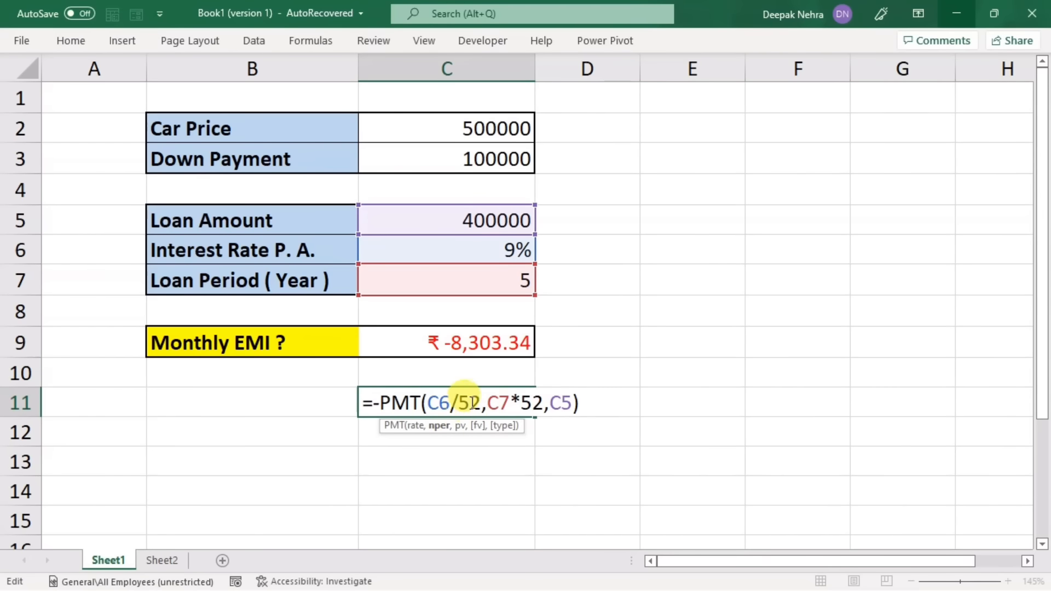
{"action": "key", "text": "BackSpace"}
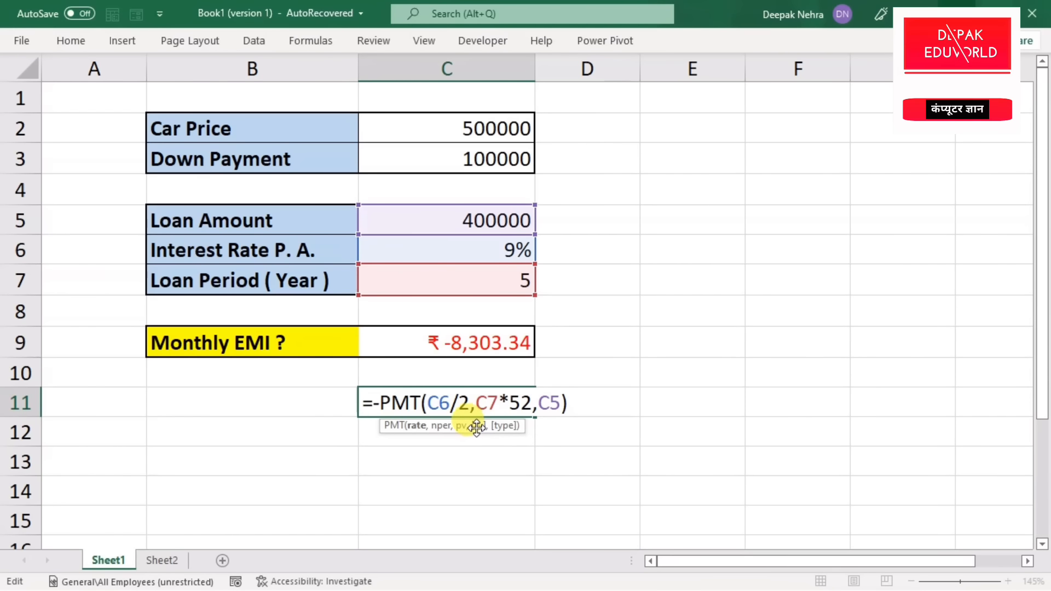
{"action": "left_click", "coordinate": [518, 404]}
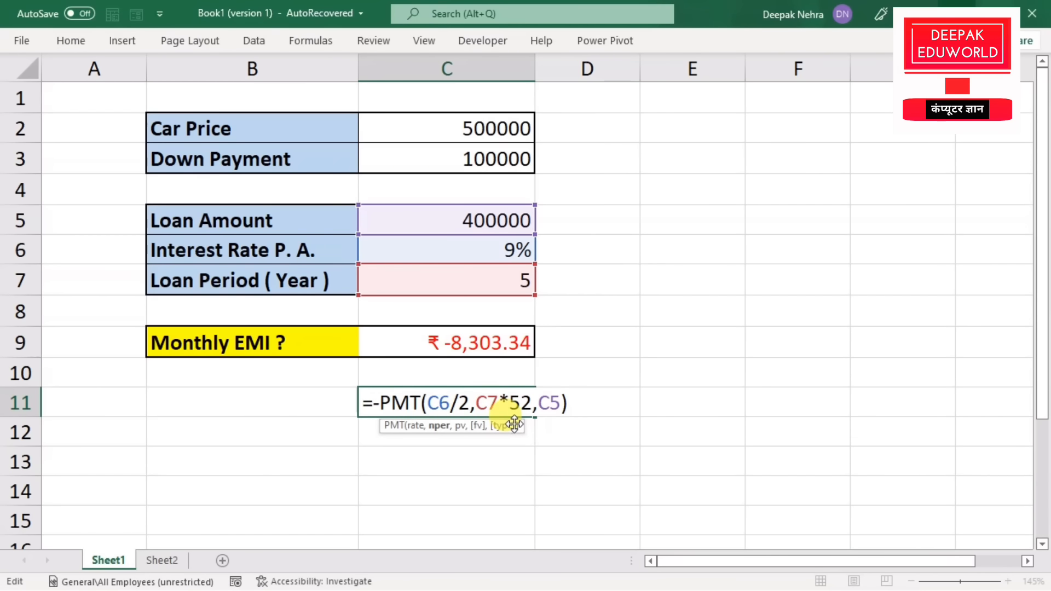
{"action": "key", "text": "BackSpace"}
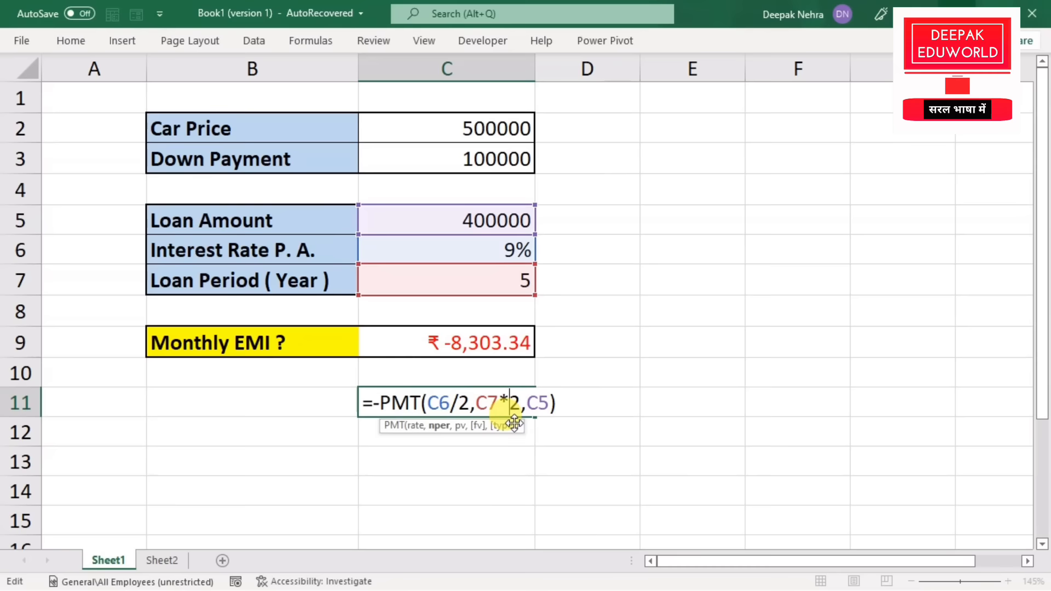
{"action": "key", "text": "Return"}
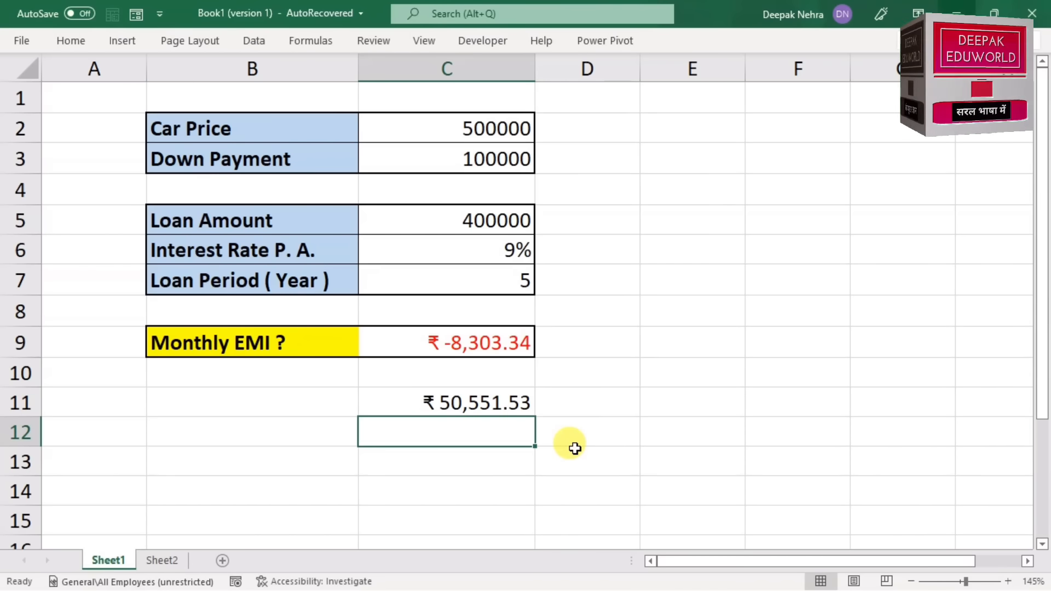
Step: Clear the half-yearly instalment calculation from C11
{"action": "left_click", "coordinate": [468, 401]}
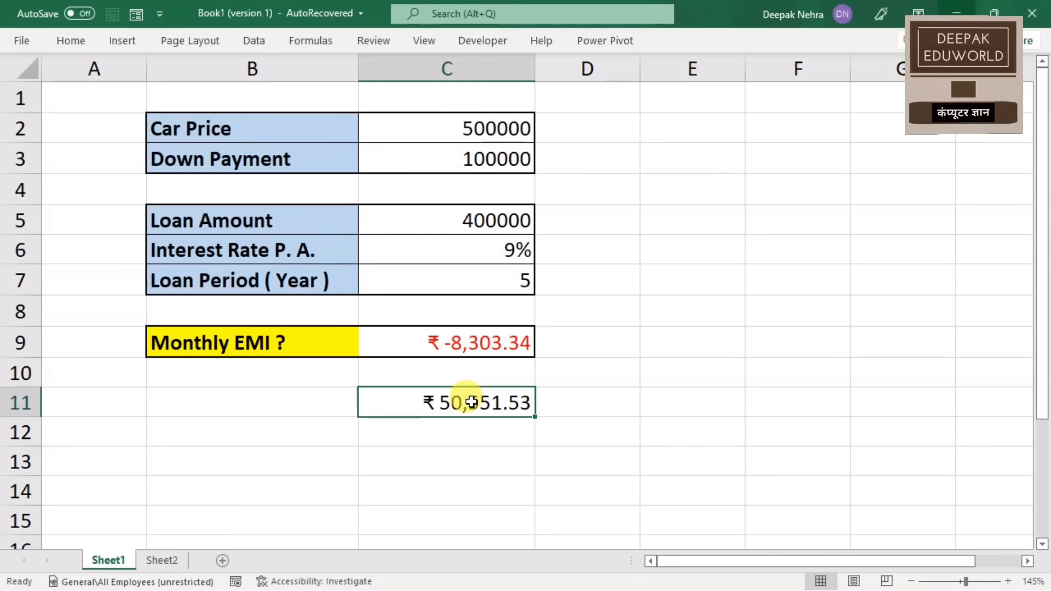
{"action": "key", "text": "Delete"}
Step: Put a minus sign before PMT in the Monthly EMI cell C9, making the formula =-PMT(C6/12,C7*12,C5)
{"action": "left_click", "coordinate": [456, 344]}
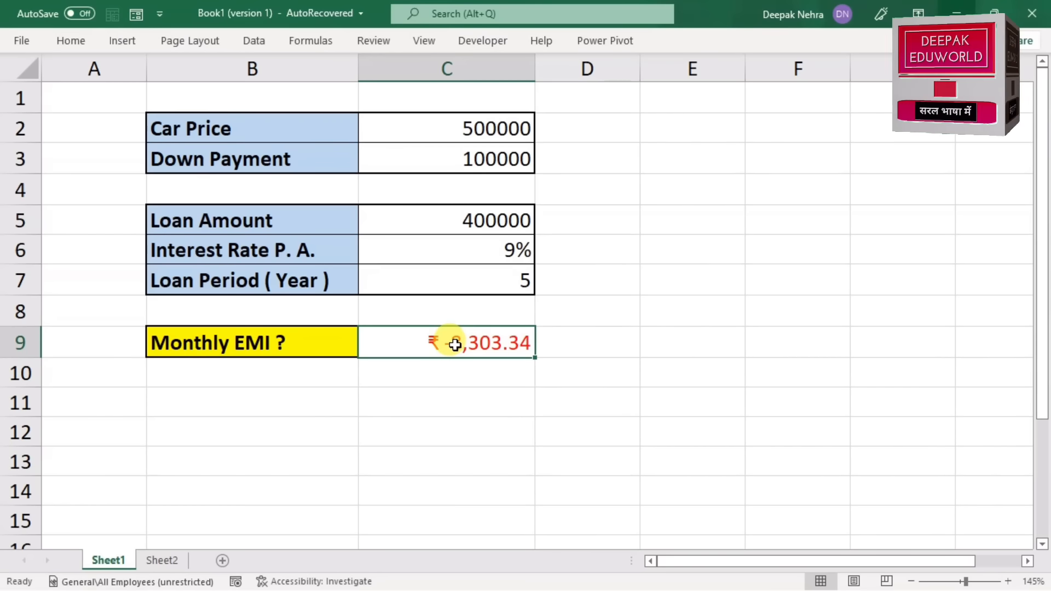
{"action": "double_click", "coordinate": [454, 344]}
{"action": "left_click", "coordinate": [376, 344]}
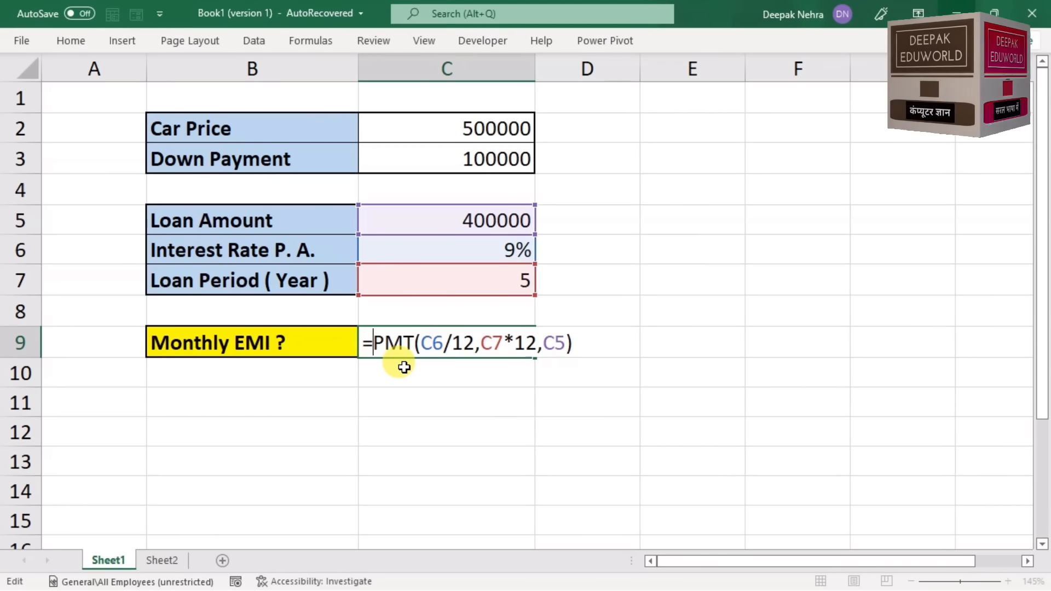
{"action": "type", "text": "-"}
{"action": "key", "text": "Return"}
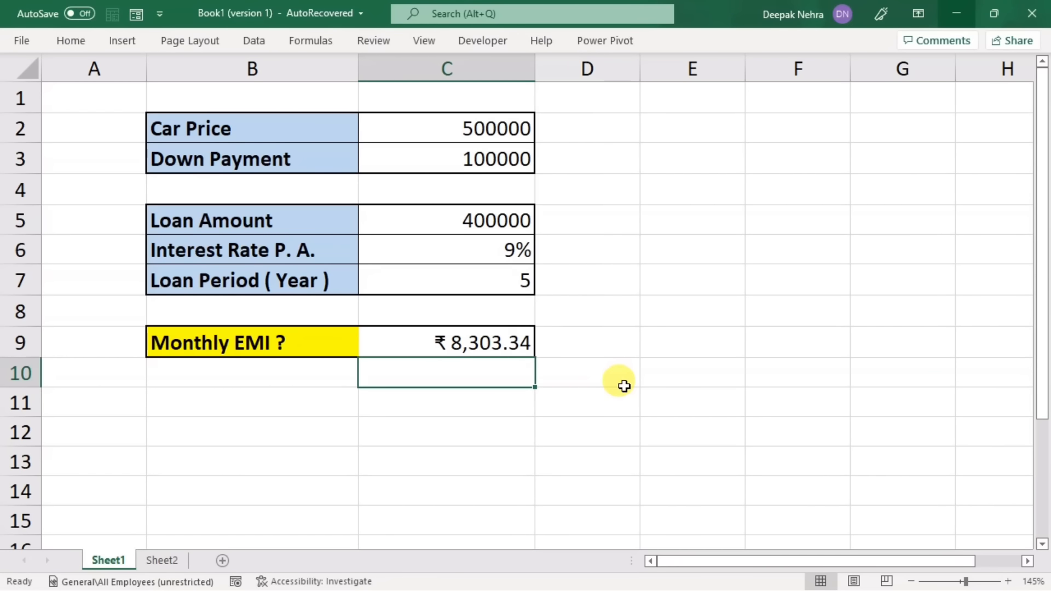
Step: Run Goal Seek on the Monthly EMI in C9 with target 8000 by changing the down payment in C3, and discard the solution
{"action": "left_click", "coordinate": [460, 344]}
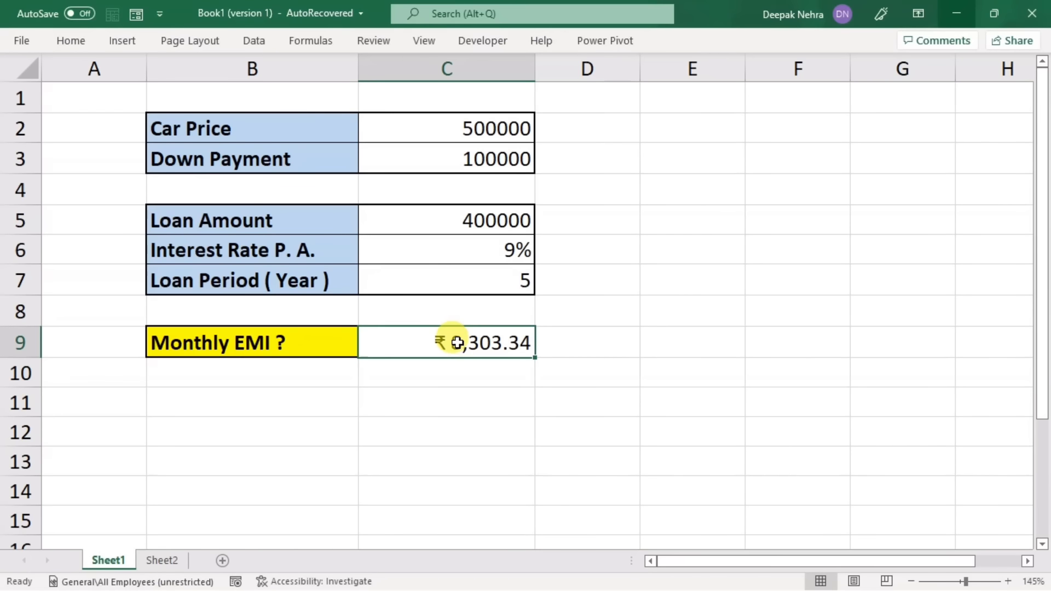
{"action": "left_click", "coordinate": [248, 39]}
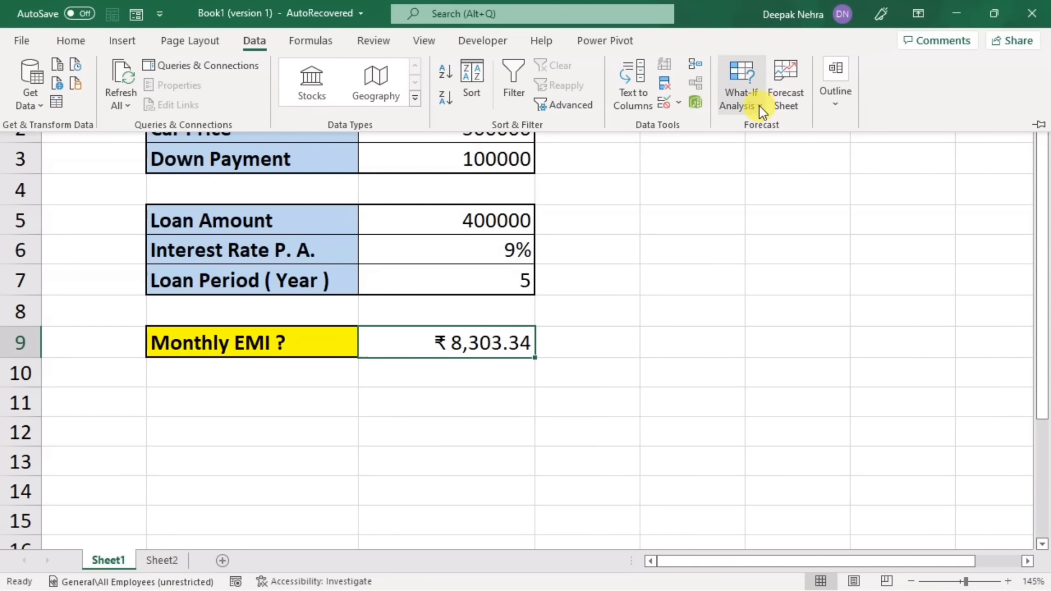
{"action": "left_click", "coordinate": [759, 105]}
{"action": "left_click", "coordinate": [772, 151]}
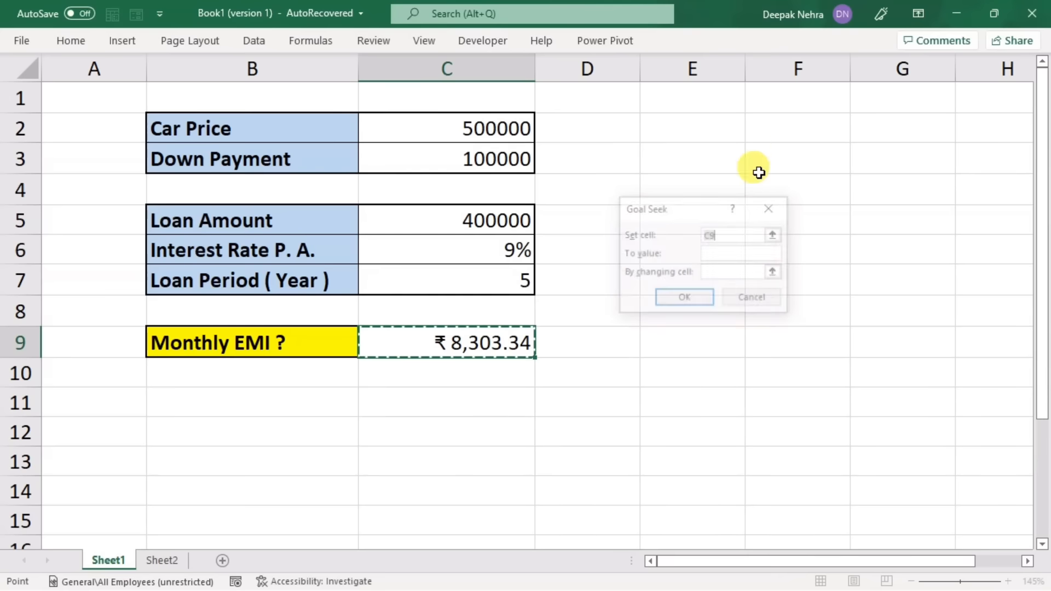
{"action": "left_click", "coordinate": [721, 257]}
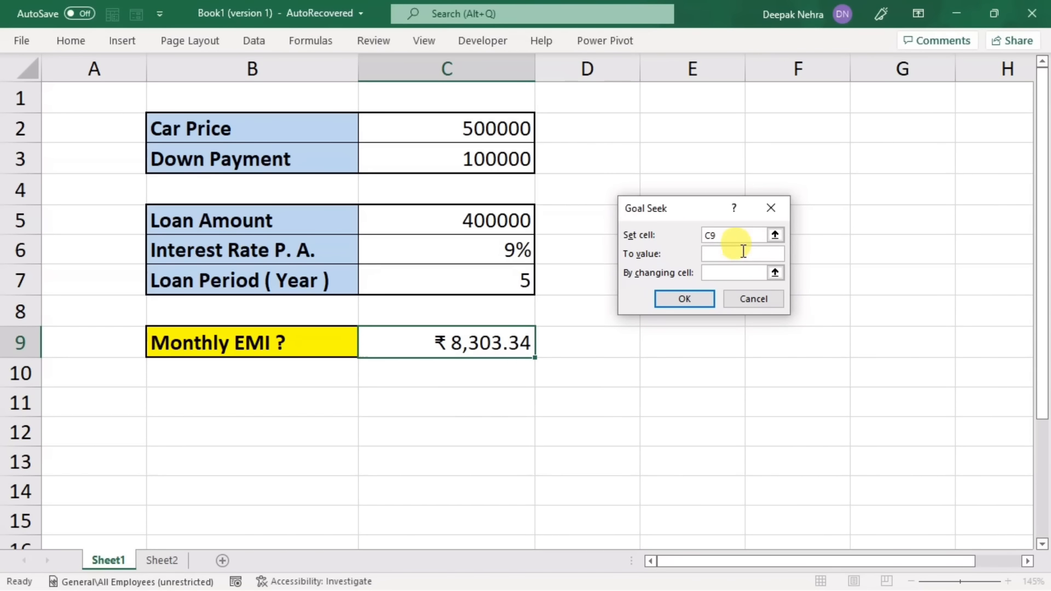
{"action": "type", "text": "8"}
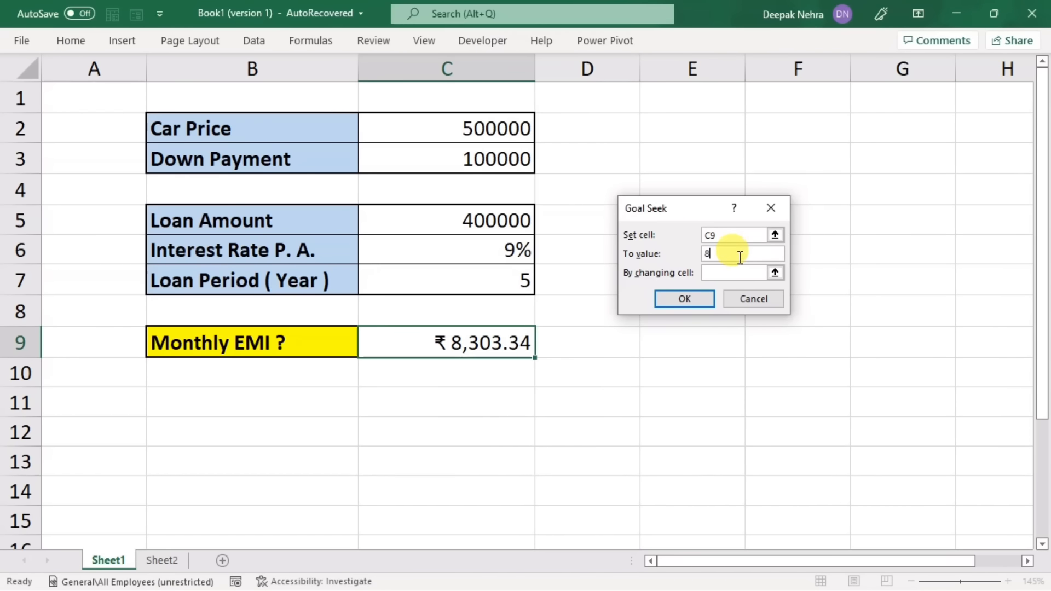
{"action": "type", "text": "000"}
{"action": "left_click", "coordinate": [710, 275]}
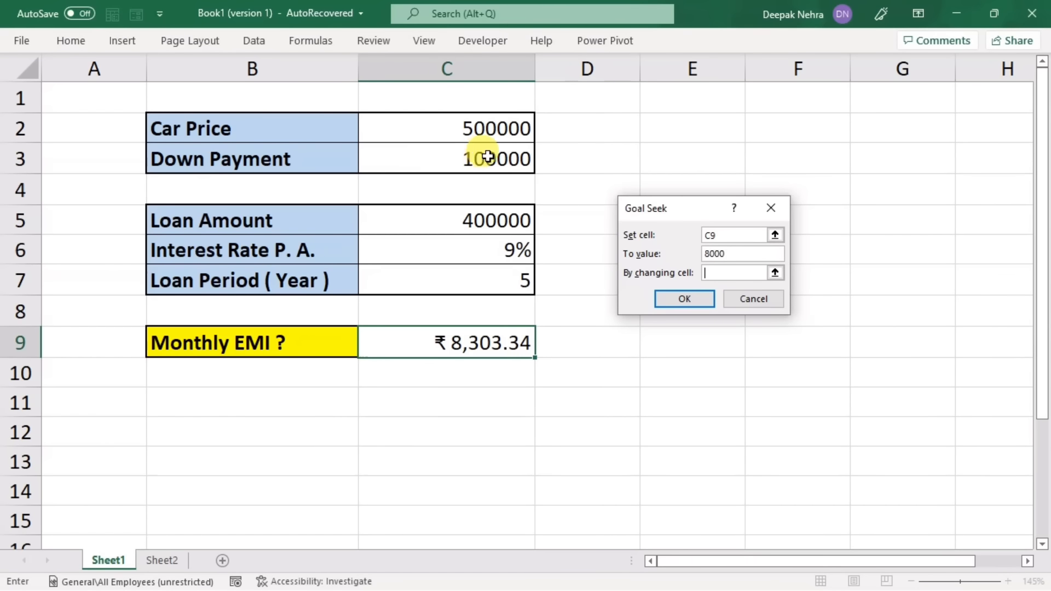
{"action": "left_click", "coordinate": [450, 160]}
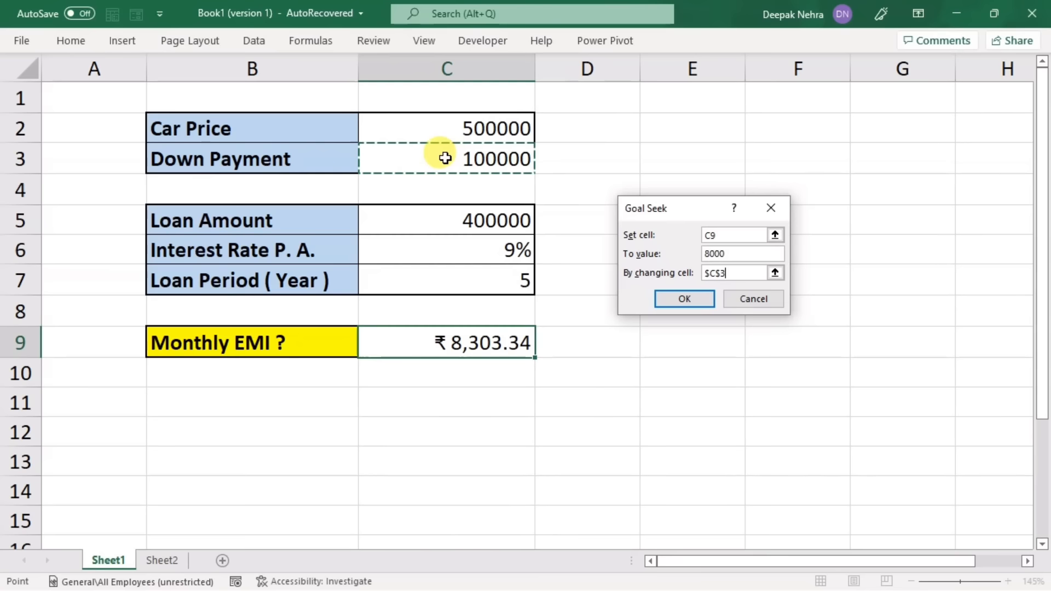
{"action": "left_click", "coordinate": [689, 301]}
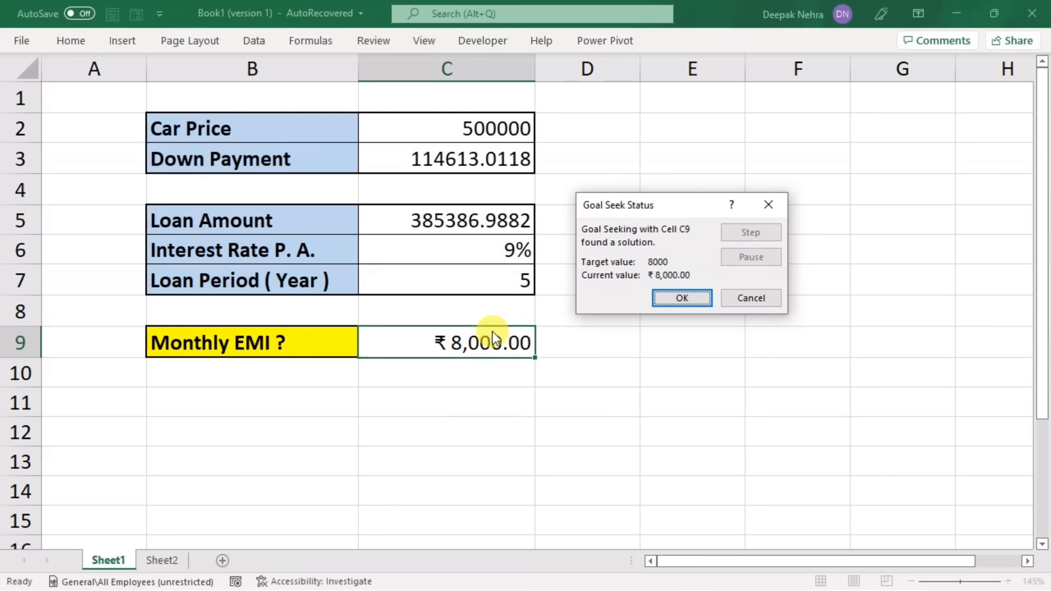
{"action": "left_click", "coordinate": [751, 300]}
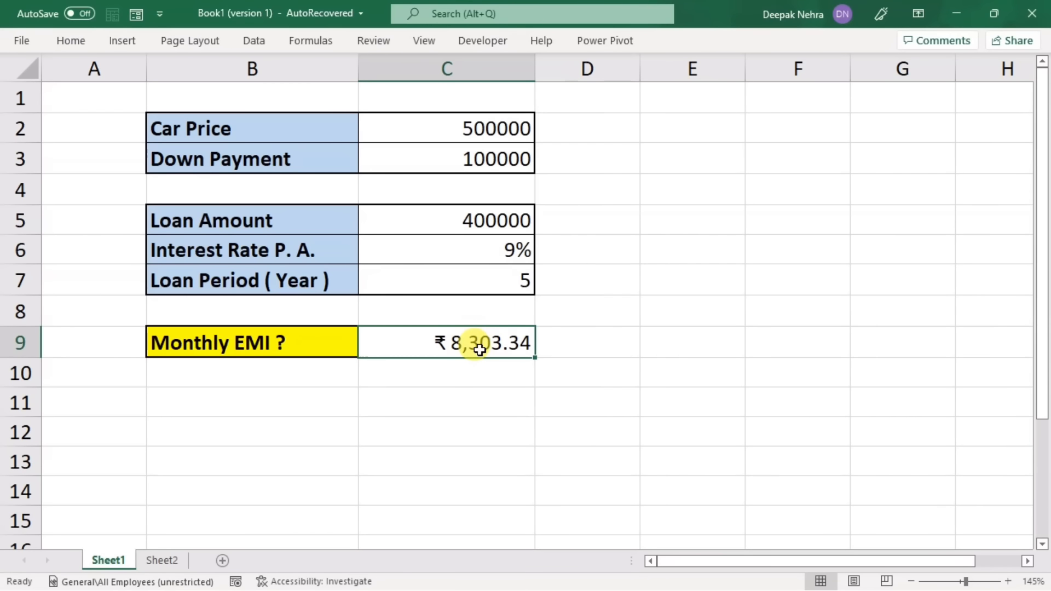
Step: Enter =IPMT(C6/12,1,C7*12,C5) in C11 to calculate the interest portion of the first monthly instalment
{"action": "left_click", "coordinate": [413, 397]}
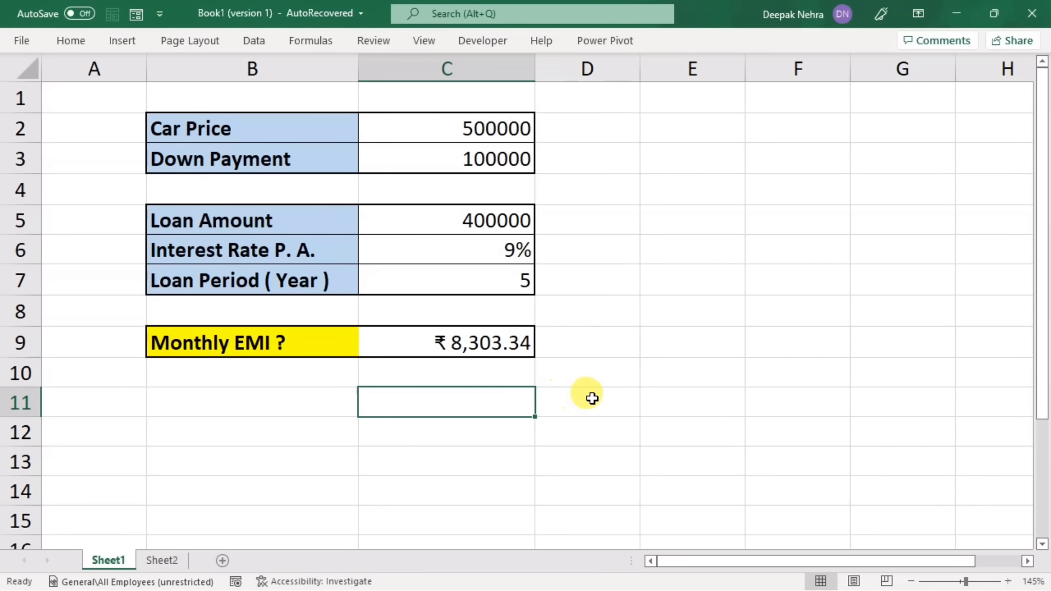
{"action": "type", "text": "="}
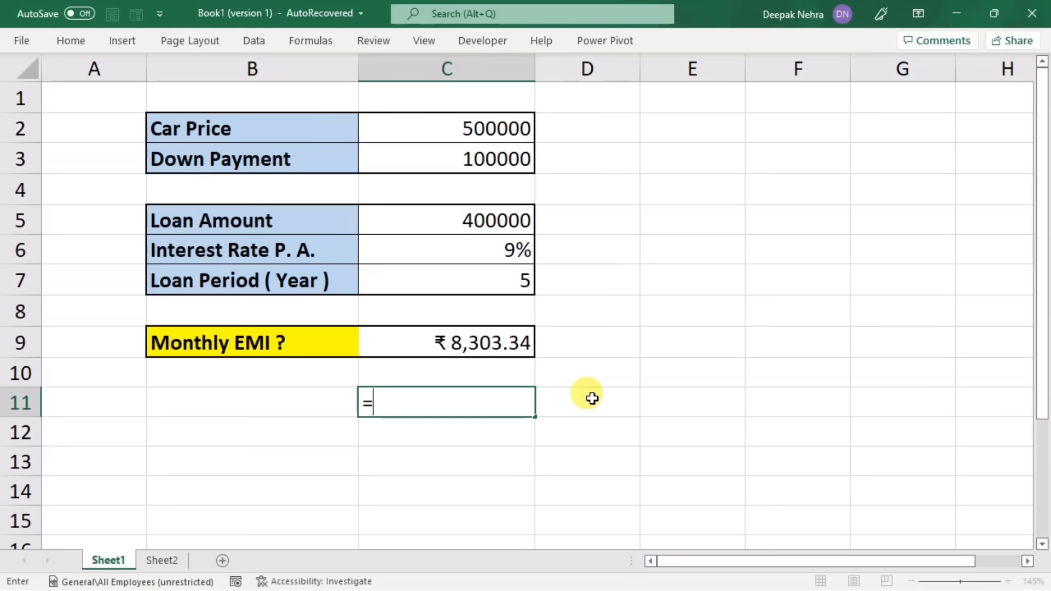
{"action": "key", "text": "F2"}
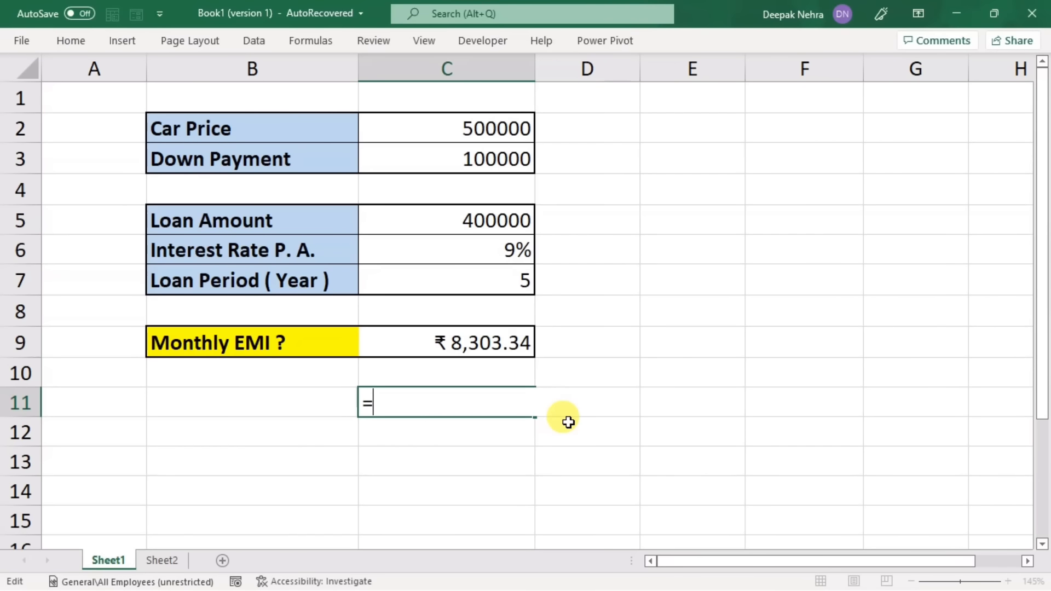
{"action": "type", "text": "ipmt"}
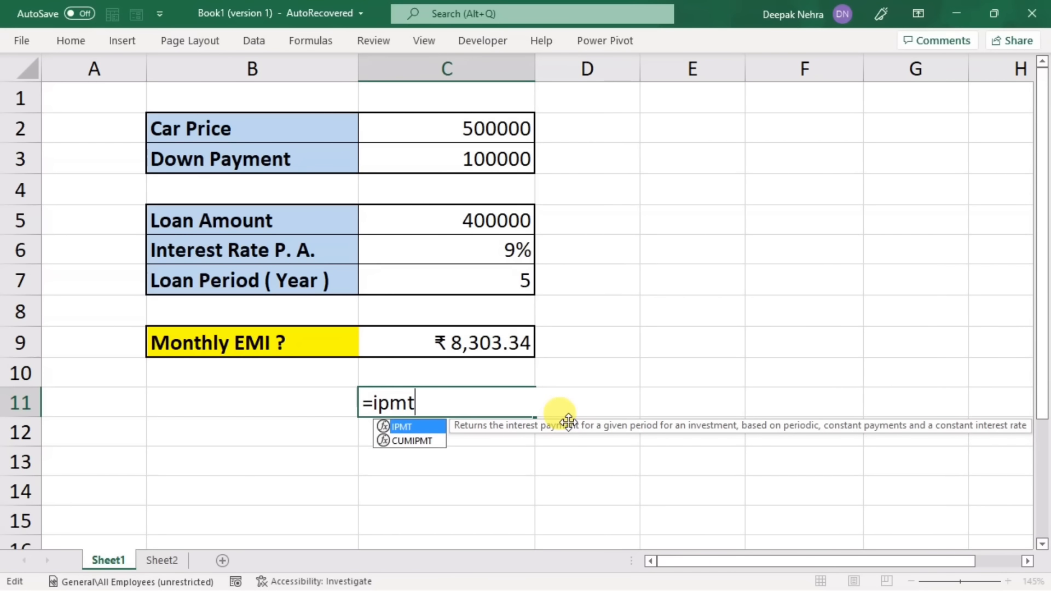
{"action": "key", "text": "Tab"}
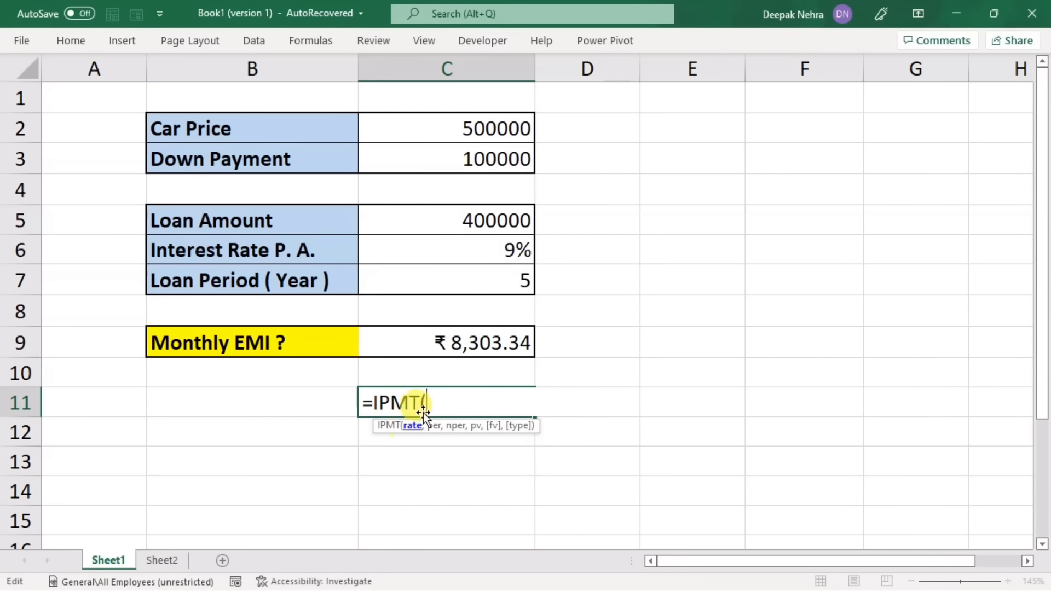
{"action": "left_click", "coordinate": [447, 255]}
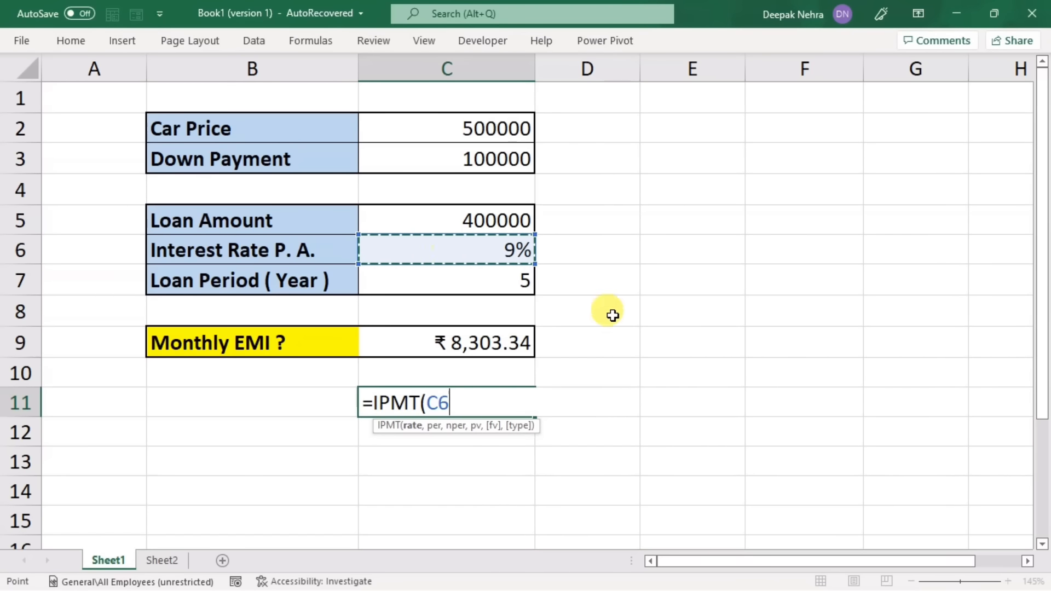
{"action": "type", "text": "/12"}
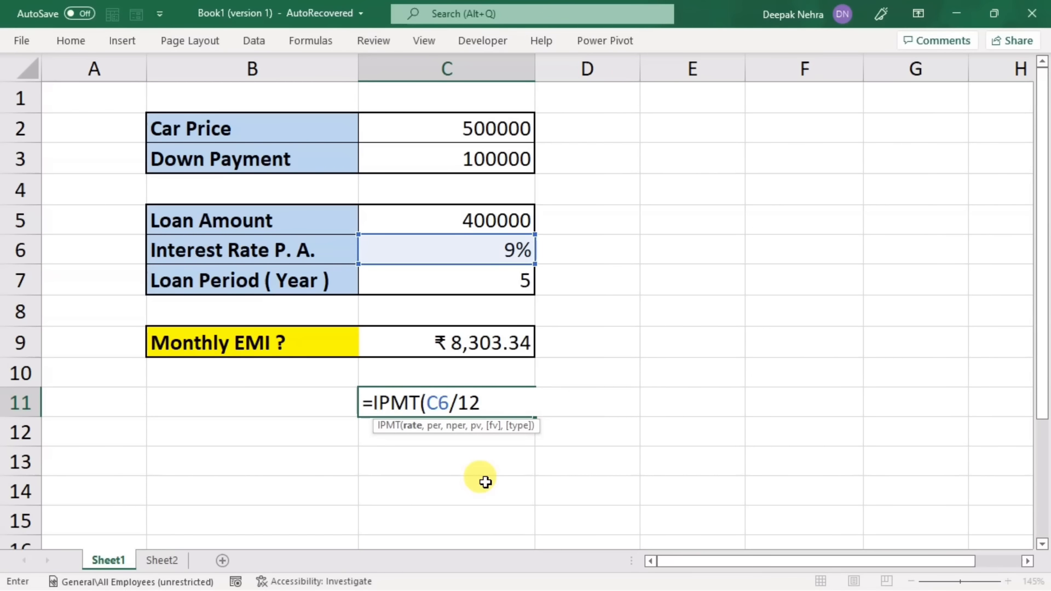
{"action": "type", "text": ",1"}
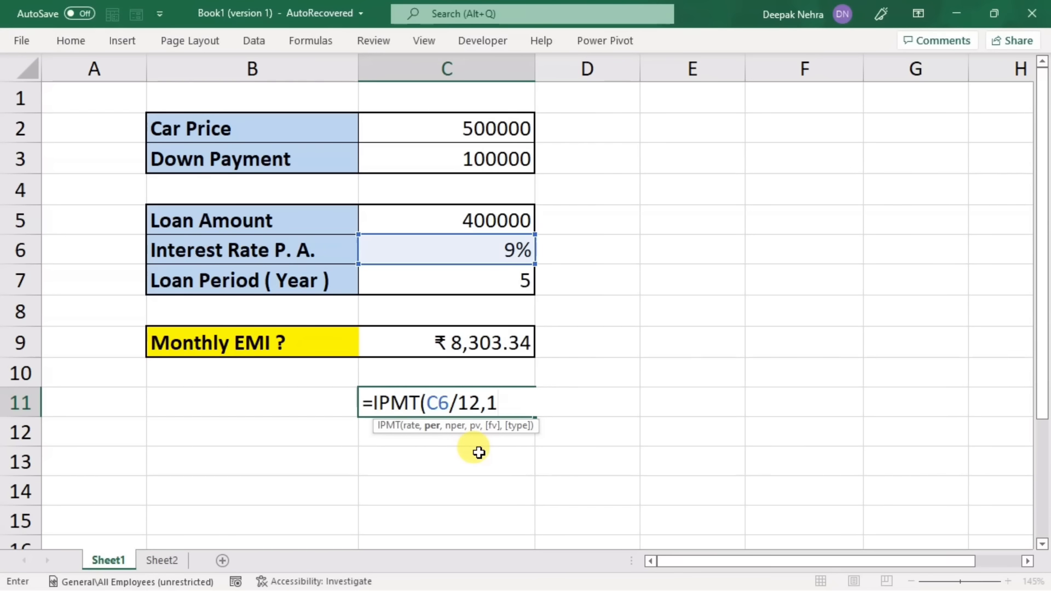
{"action": "type", "text": ","}
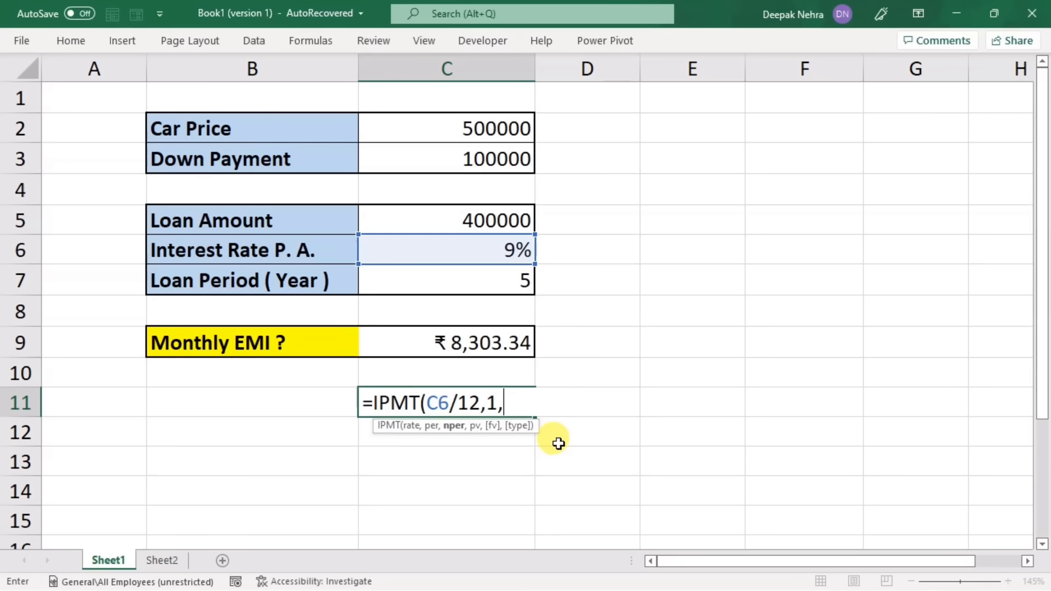
{"action": "left_click", "coordinate": [475, 286]}
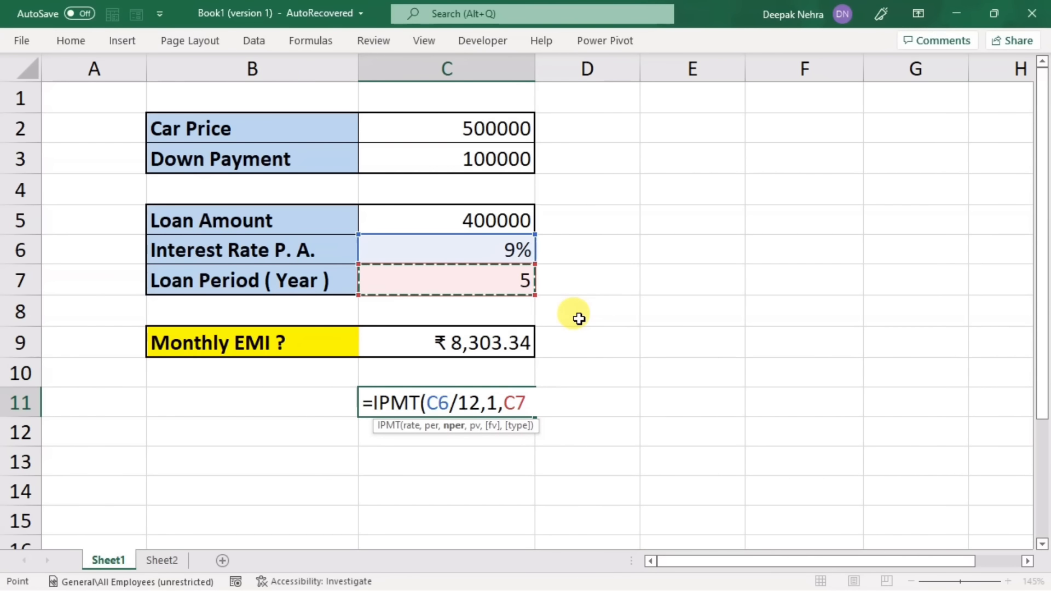
{"action": "type", "text": "*"}
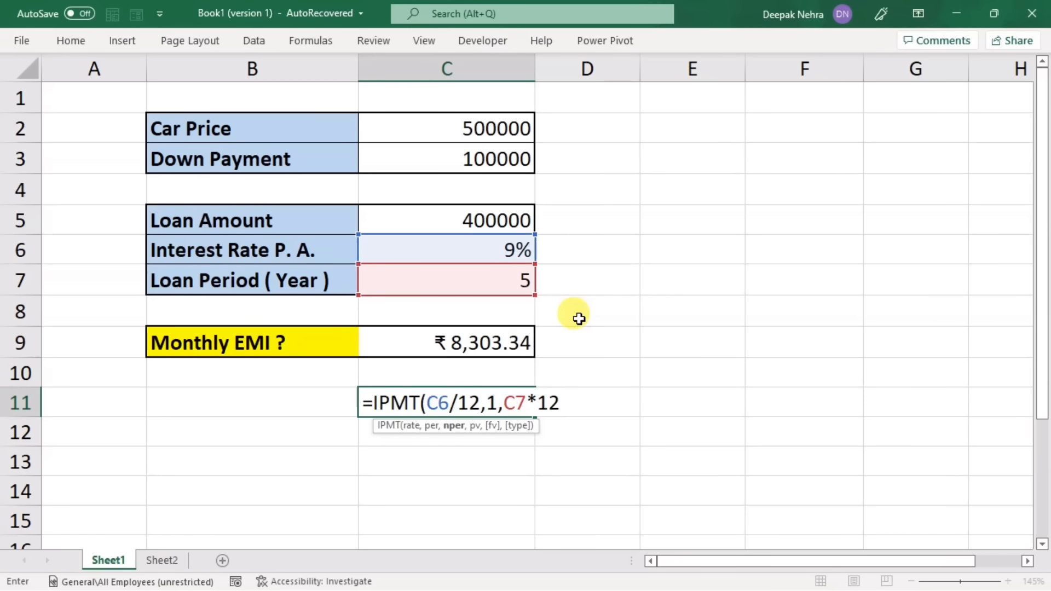
{"action": "type", "text": "12,"}
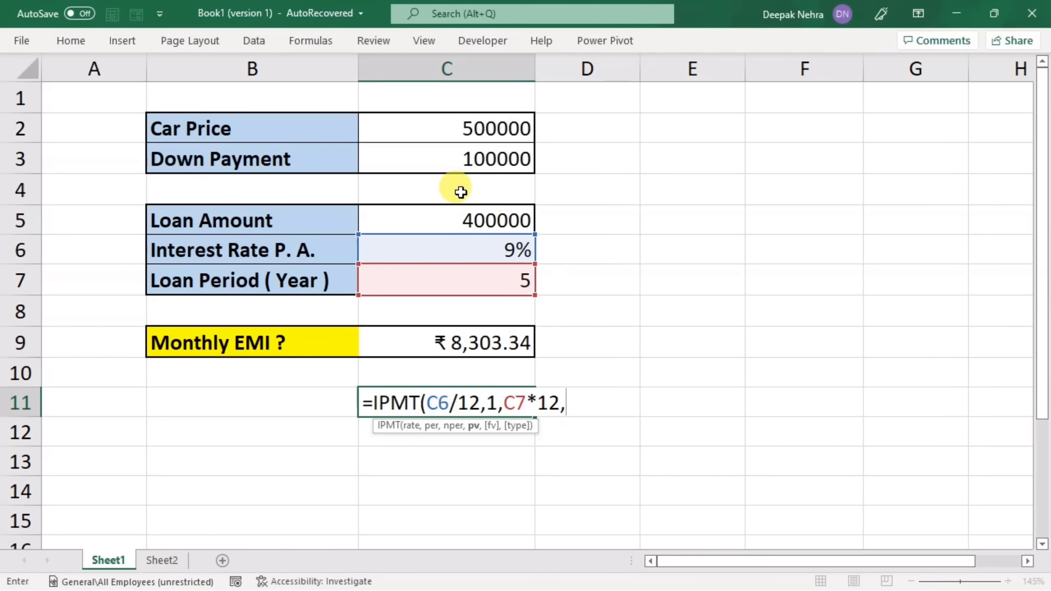
{"action": "left_click", "coordinate": [443, 217]}
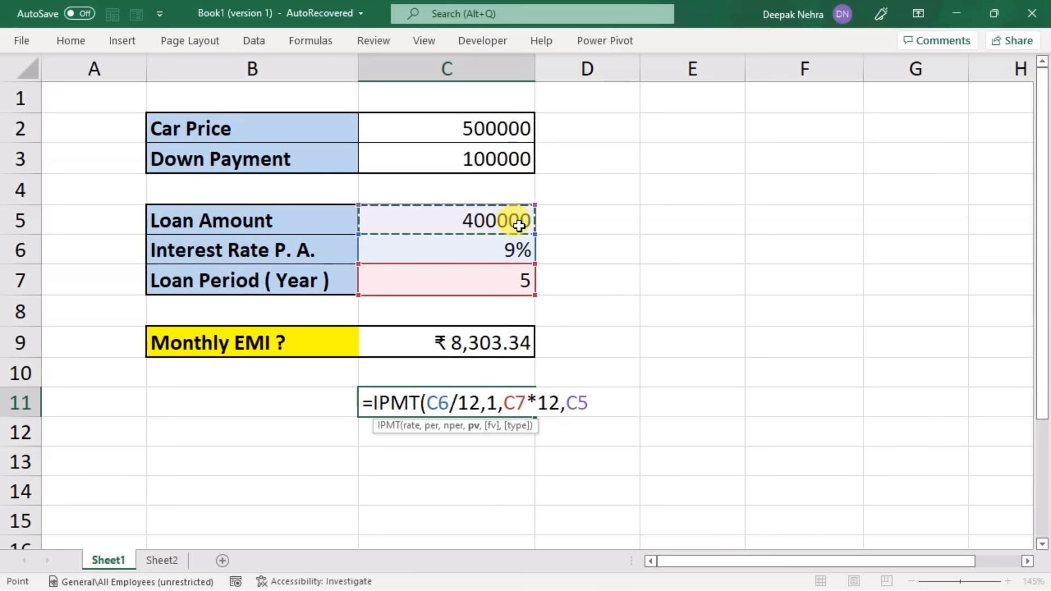
{"action": "key", "text": "Return"}
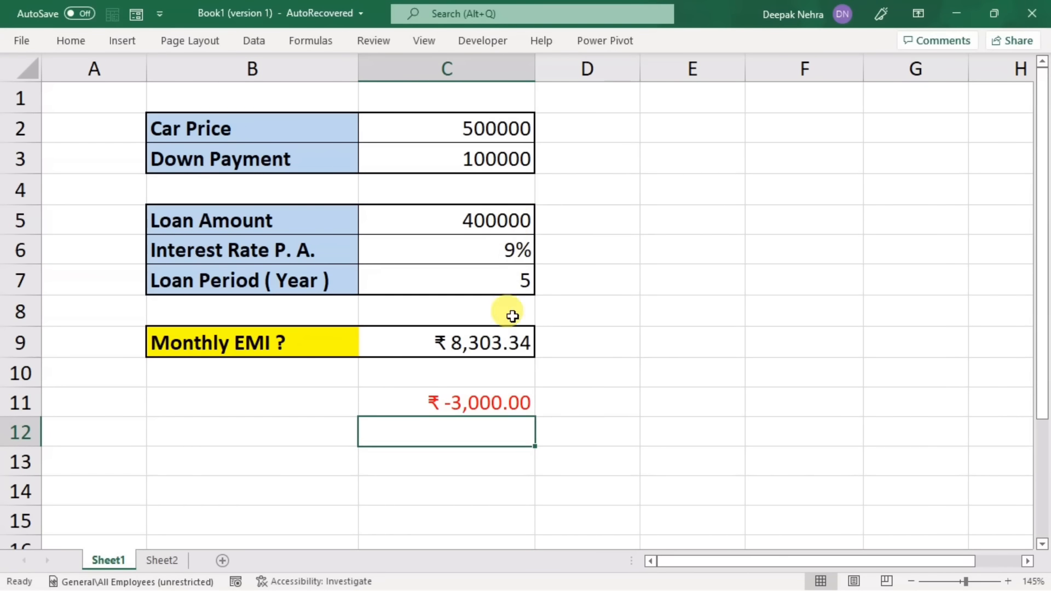
Step: Change the period argument of the IPMT formula in C11 to 2 for the second month's interest
{"action": "double_click", "coordinate": [493, 403]}
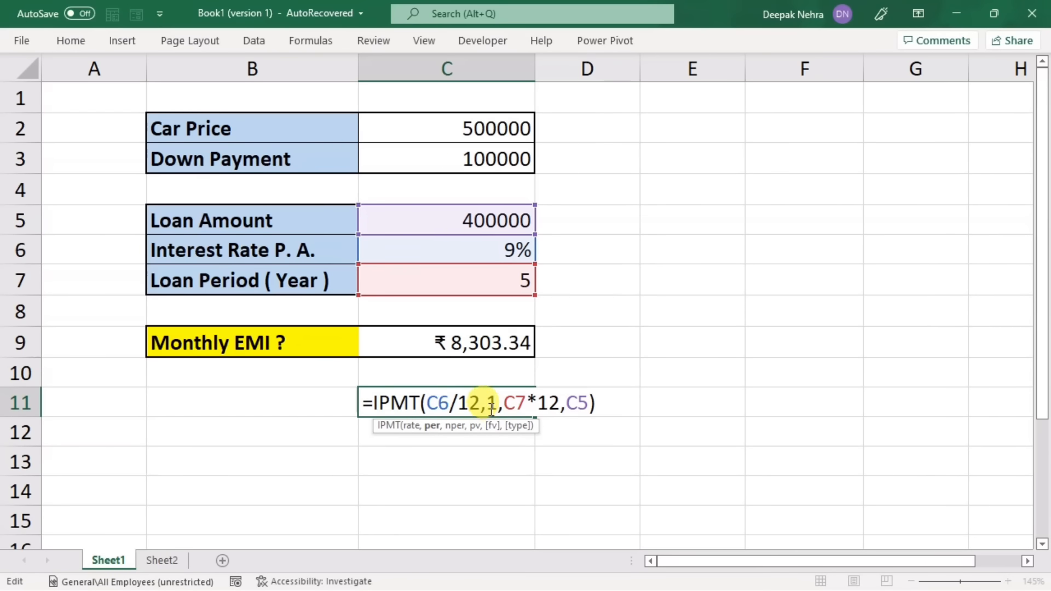
{"action": "key", "text": "Delete"}
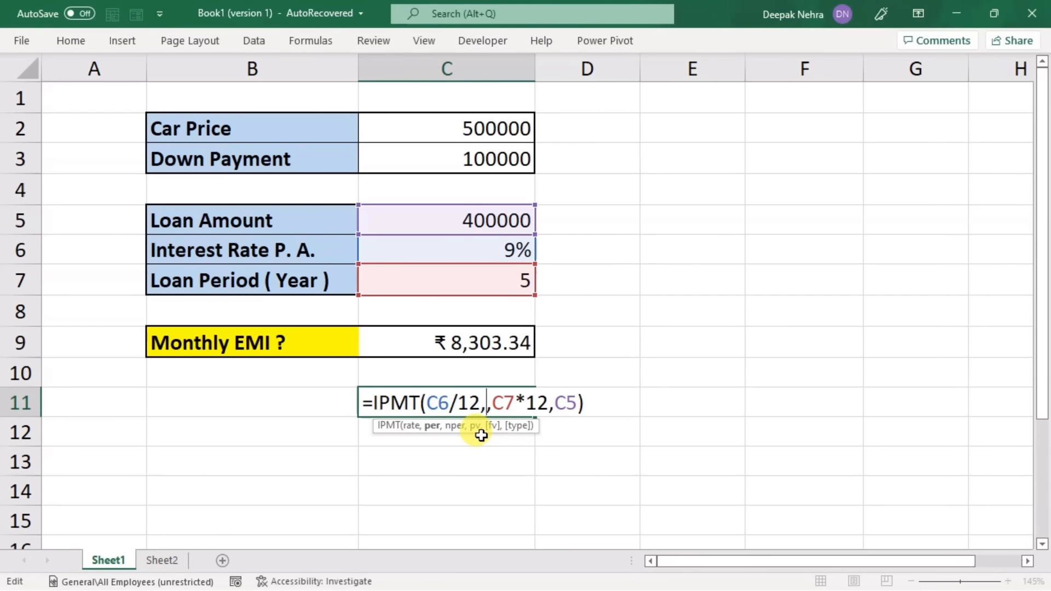
{"action": "type", "text": "2"}
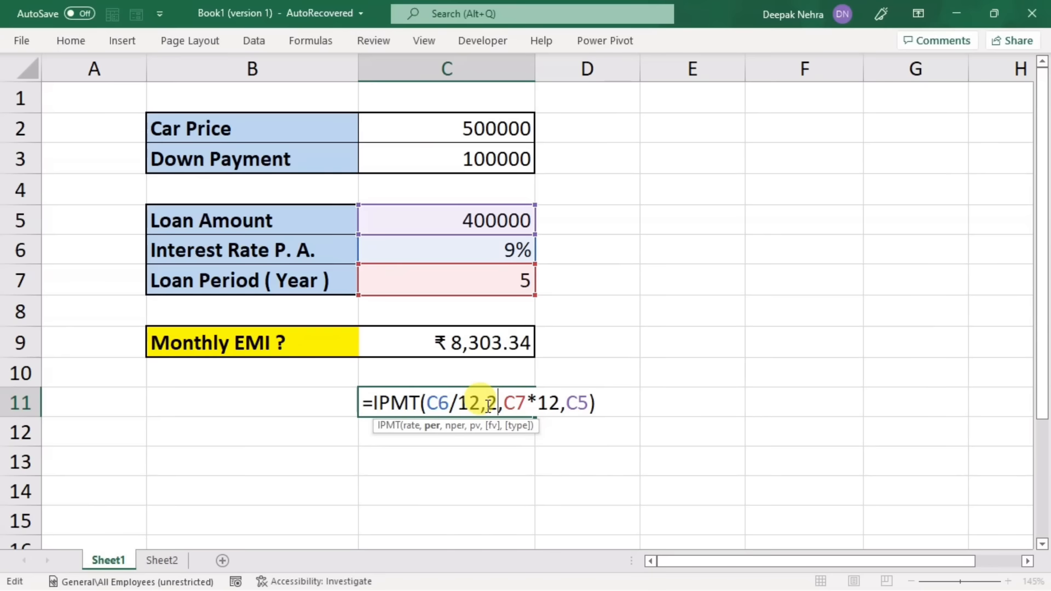
{"action": "key", "text": "Return"}
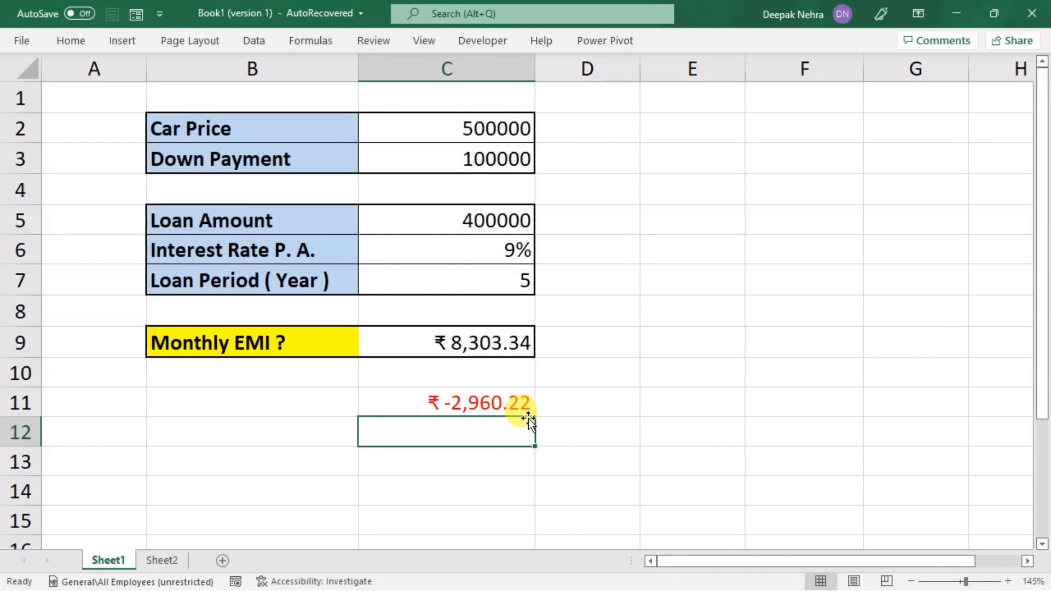
Step: Set the period argument of the C11 formula to 5, making it =IPMT(C6/12,5,C7*12,C5)
{"action": "left_click", "coordinate": [495, 402]}
{"action": "double_click", "coordinate": [498, 403]}
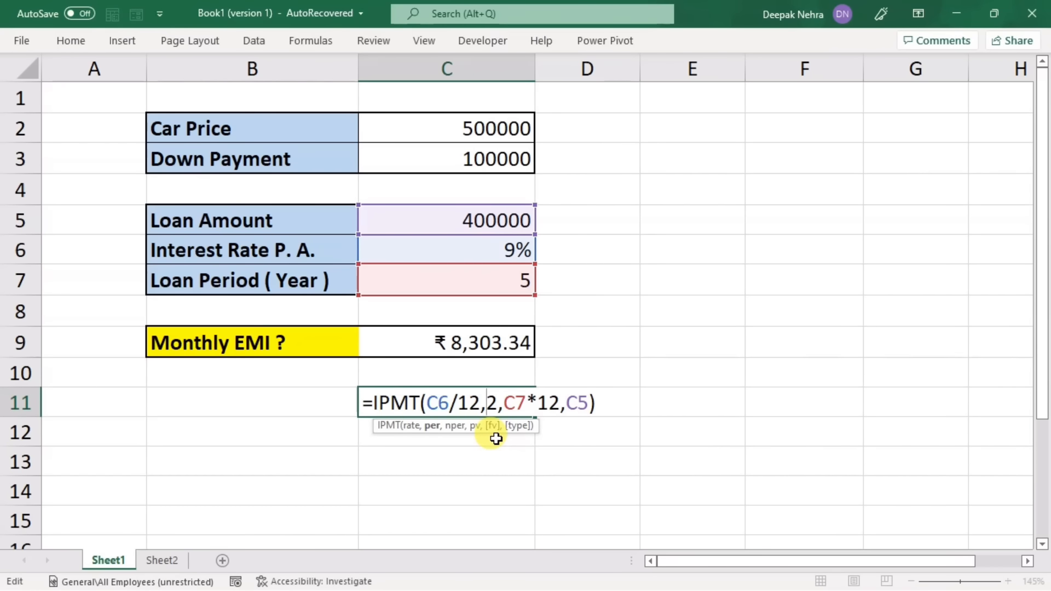
{"action": "key", "text": "Delete"}
{"action": "type", "text": "5"}
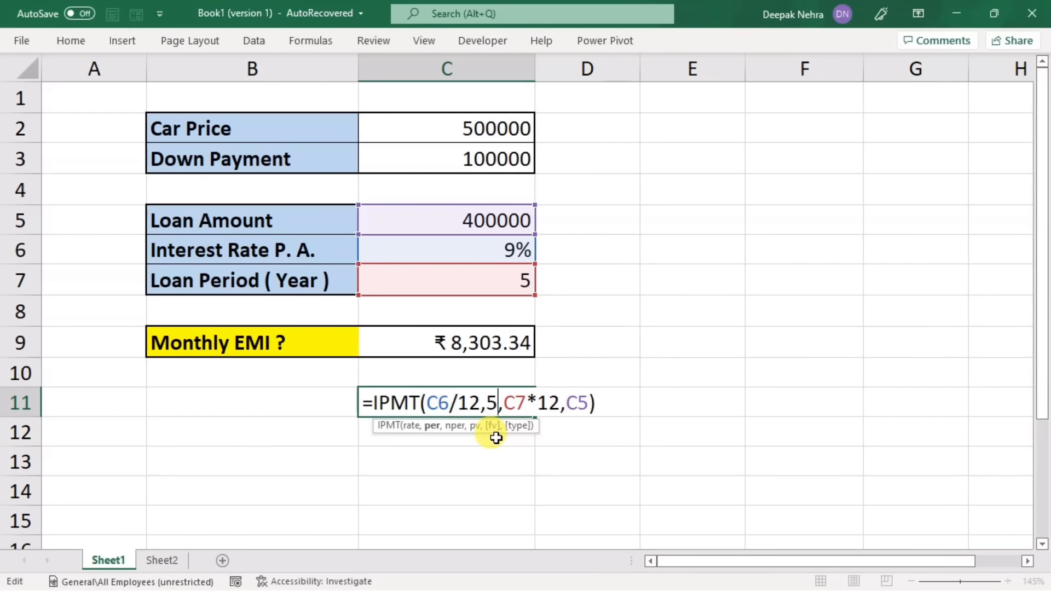
{"action": "key", "text": "Return"}
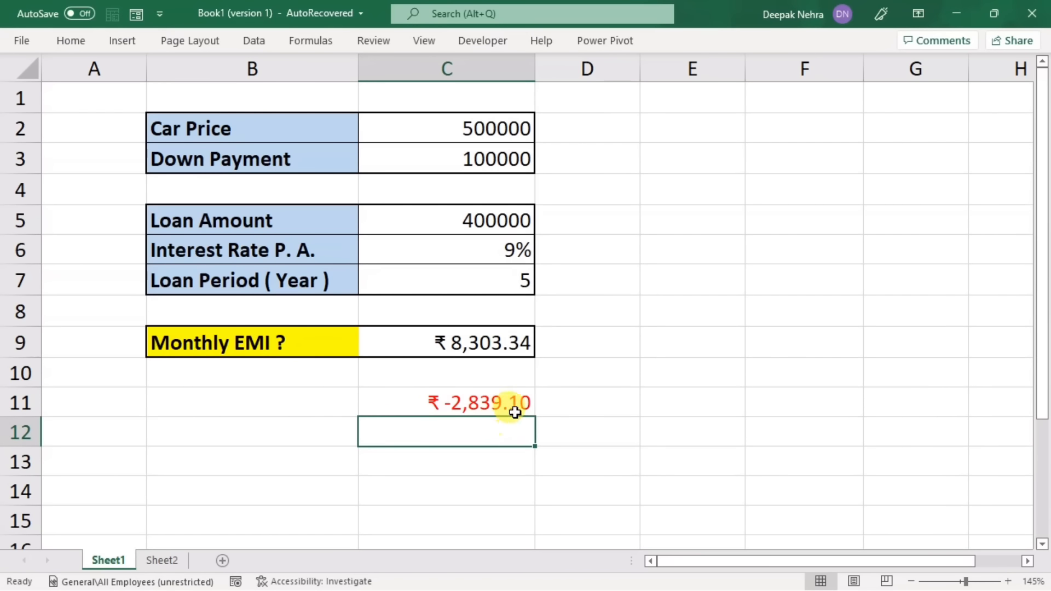
Step: Enter the column headings Months in E2 and Interest in F2 for a monthly interest table
{"action": "left_click", "coordinate": [671, 133]}
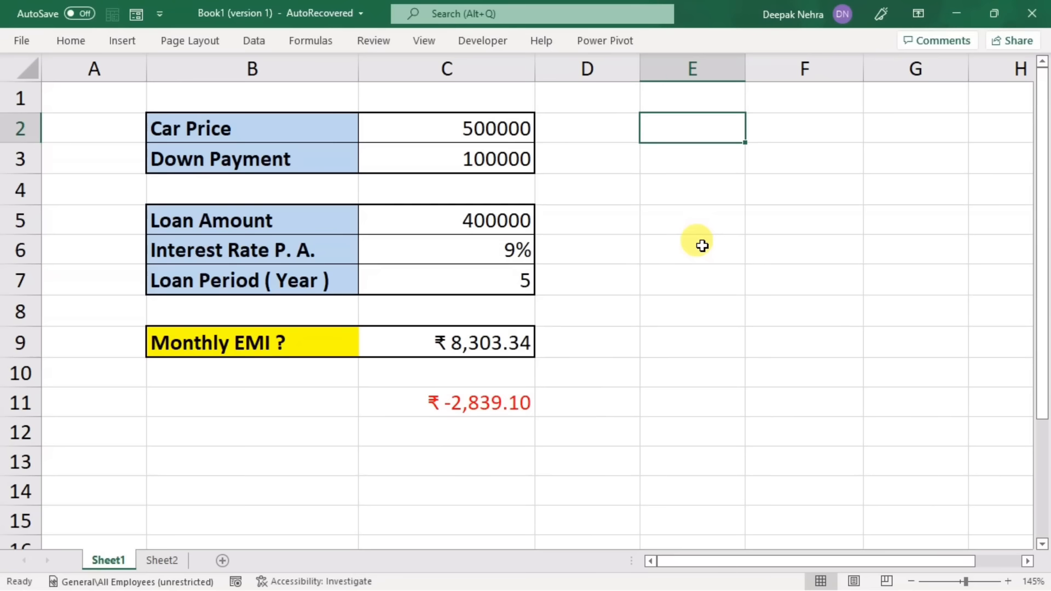
{"action": "type", "text": "Months"}
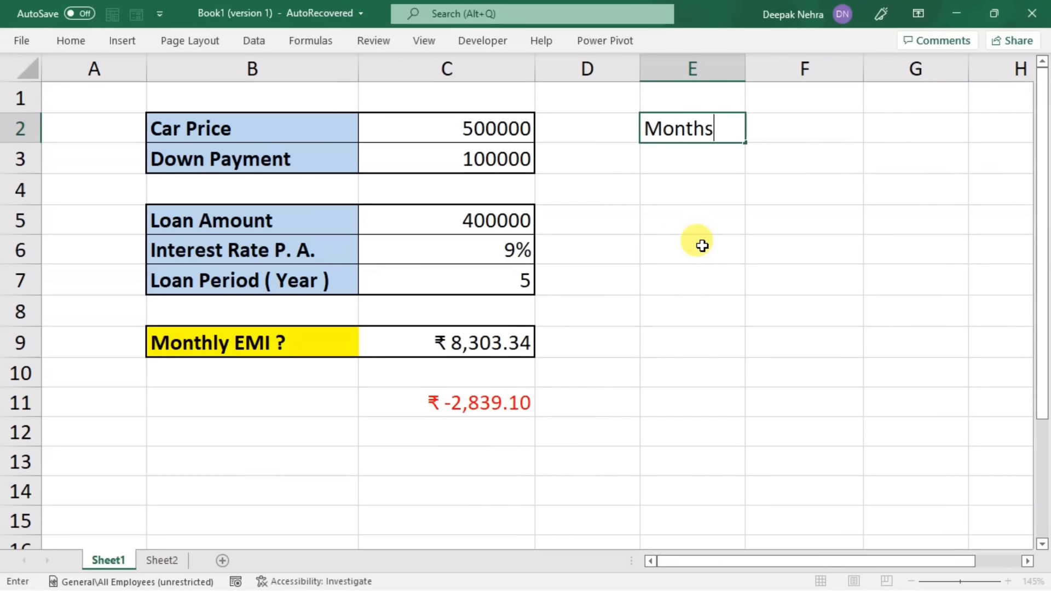
{"action": "key", "text": "Tab"}
{"action": "type", "text": "I"}
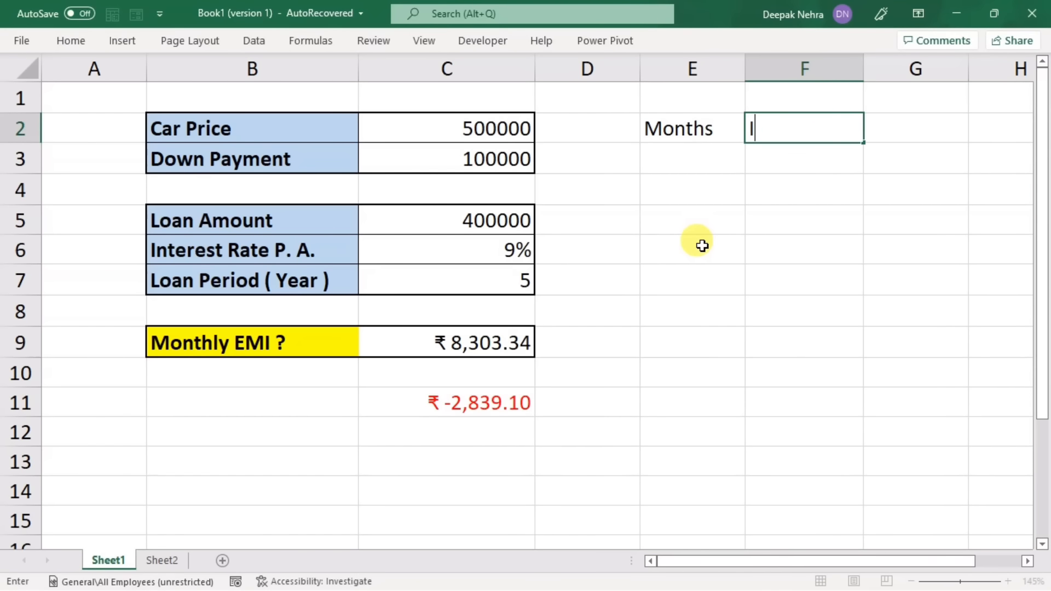
{"action": "type", "text": "nte re"}
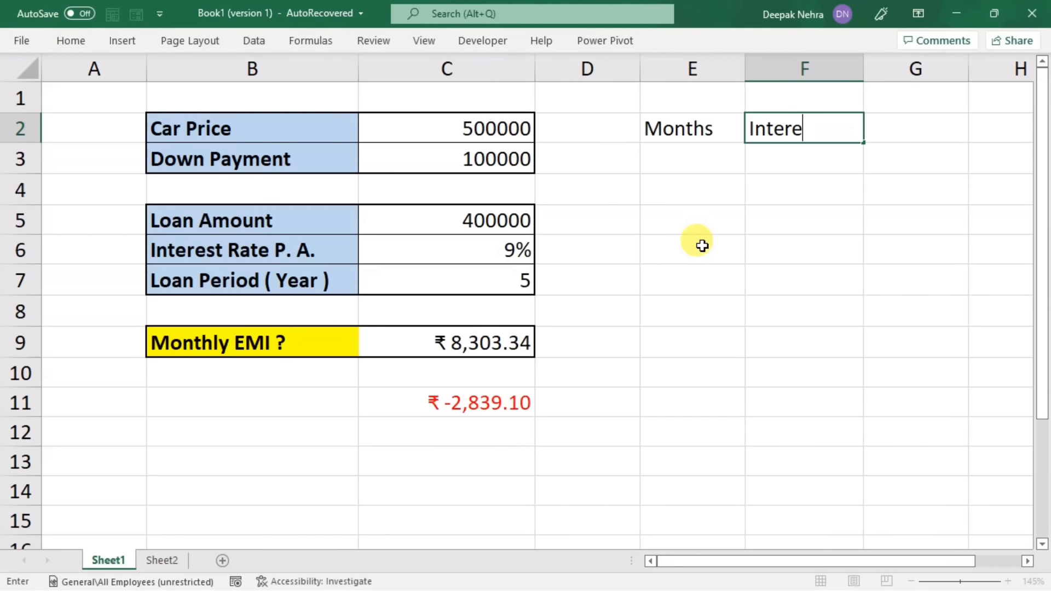
{"action": "type", "text": "st"}
{"action": "key", "text": "Return"}
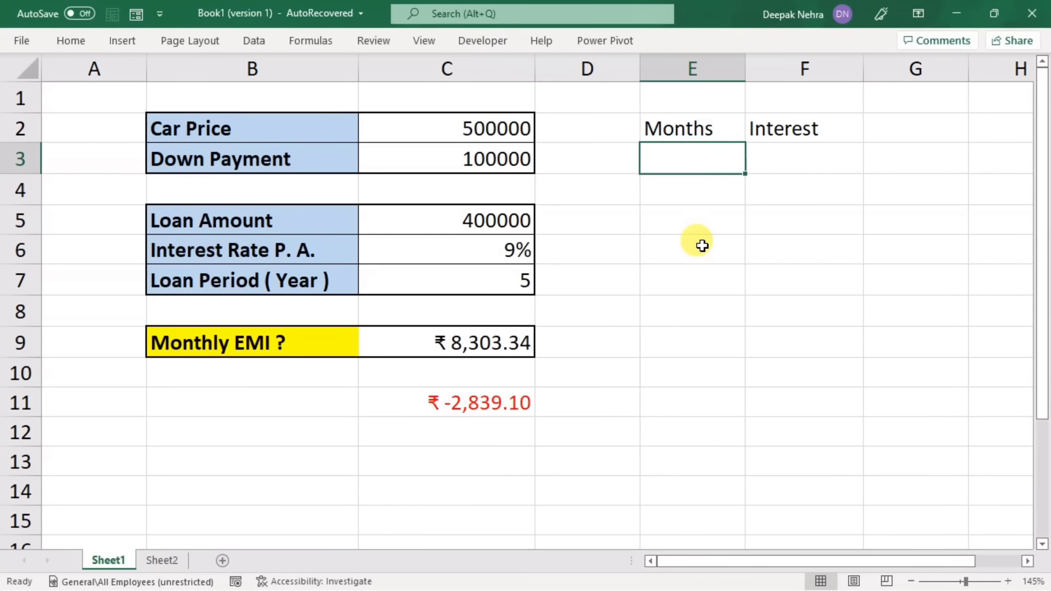
Step: Fill the Months column with the numbers 1 to 12 in E3:E14
{"action": "type", "text": "1"}
{"action": "key", "text": "Return"}
{"action": "type", "text": "2"}
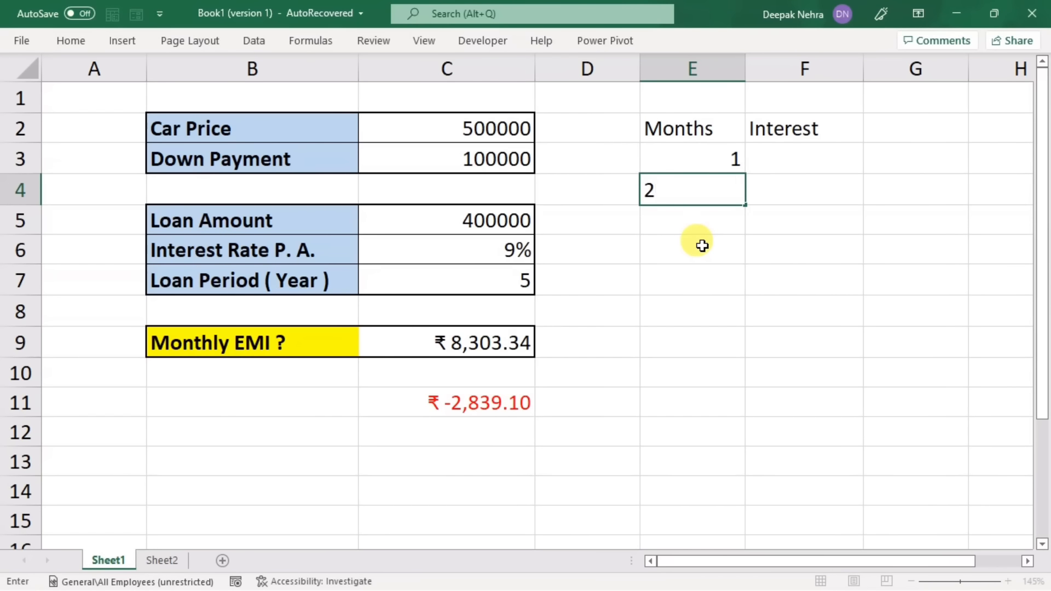
{"action": "key", "text": "Return"}
{"action": "left_click_drag", "start_coordinate": [704, 164], "coordinate": [739, 499]}
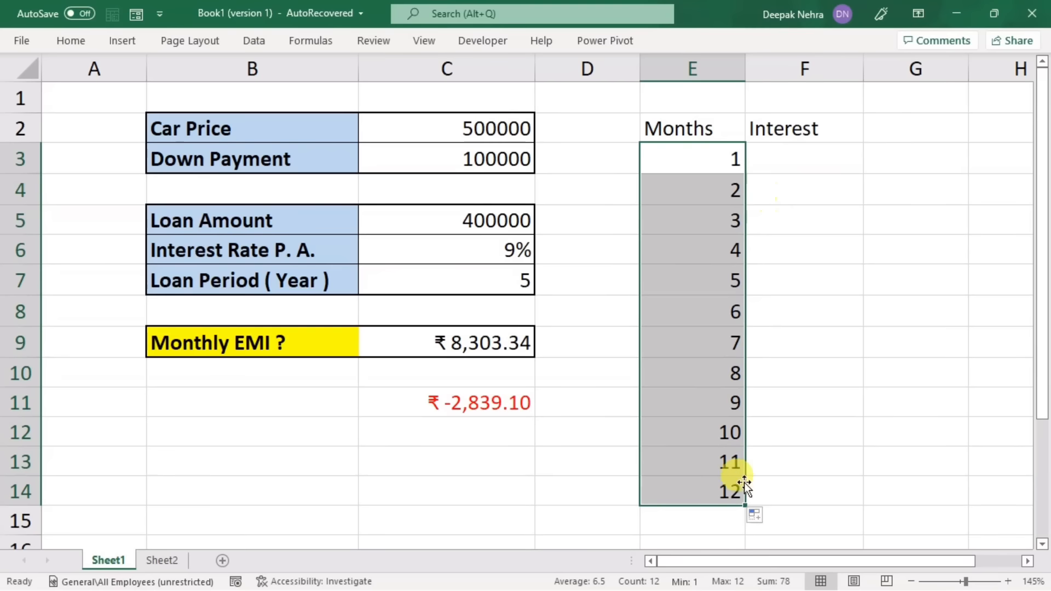
Step: Enter =IPMT($C$6/12,E3,$C$7*12,$C$5) in F3 to calculate the first month's interest with fixed references to the loan inputs
{"action": "left_click", "coordinate": [798, 162]}
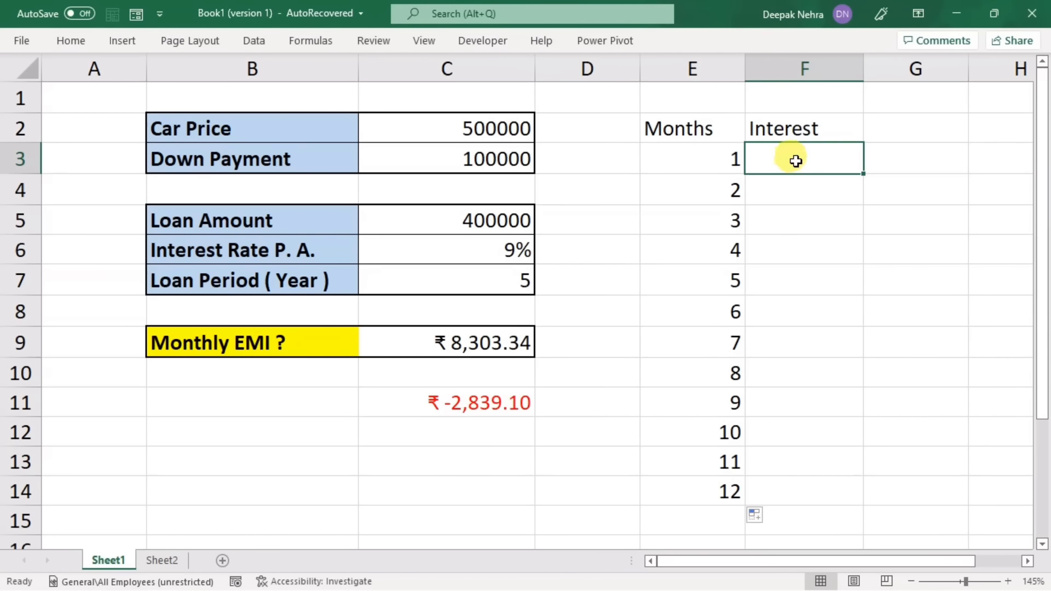
{"action": "type", "text": "="}
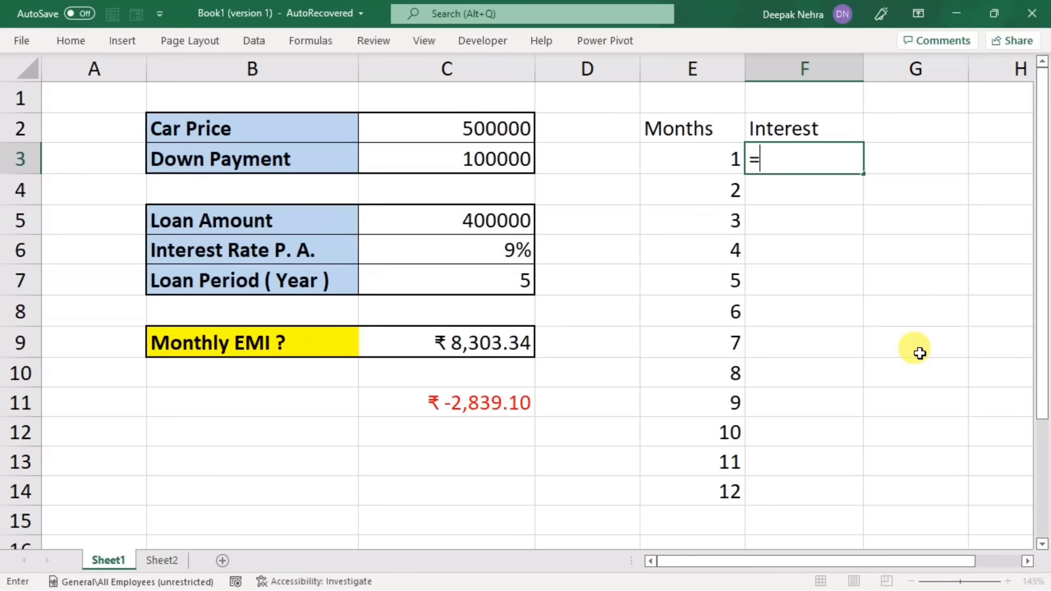
{"action": "type", "text": "ipmt"}
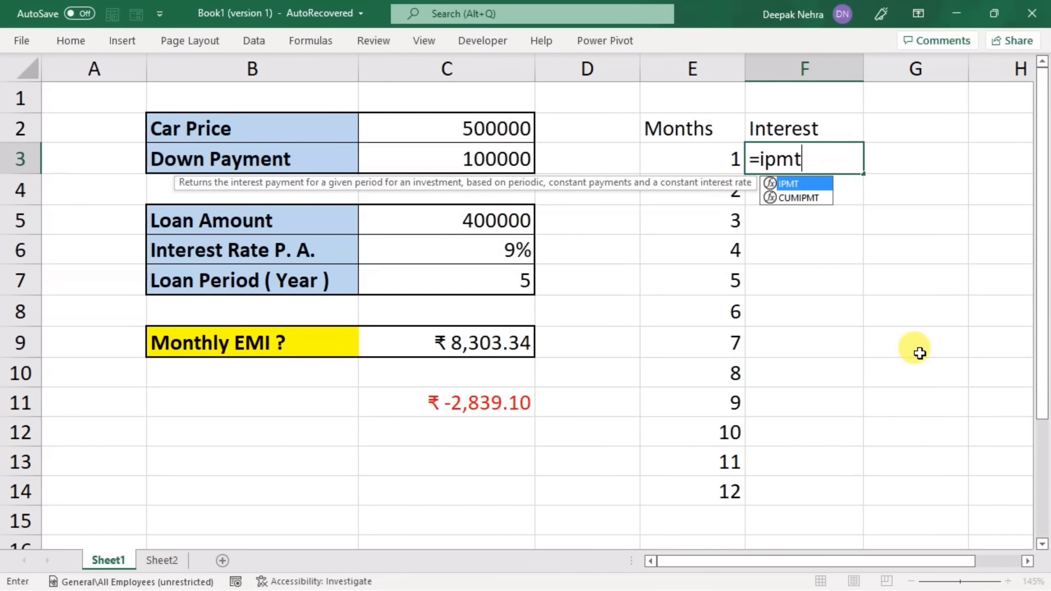
{"action": "key", "text": "Tab"}
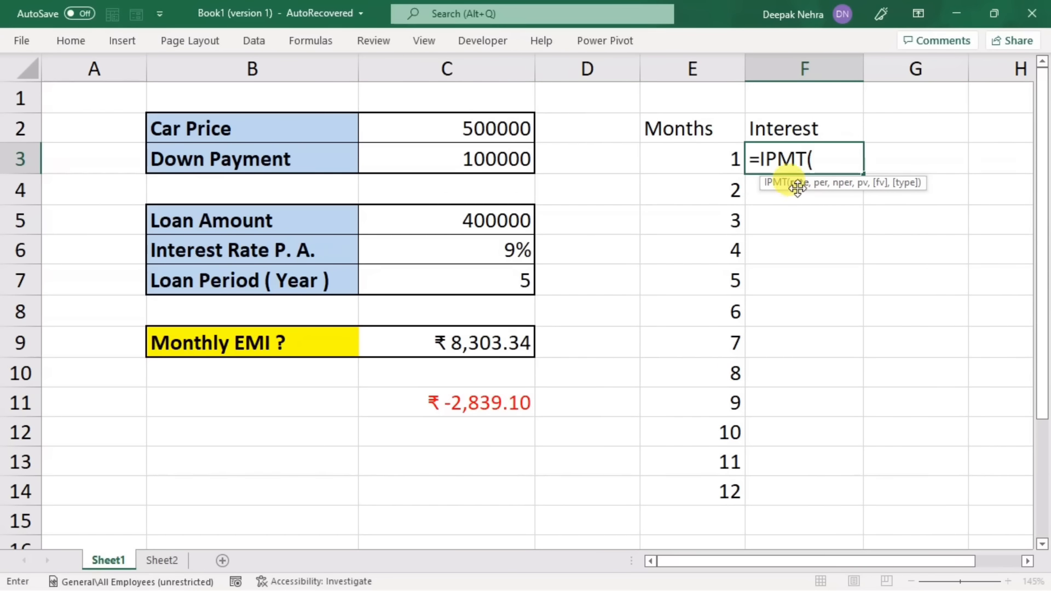
{"action": "left_click", "coordinate": [468, 249]}
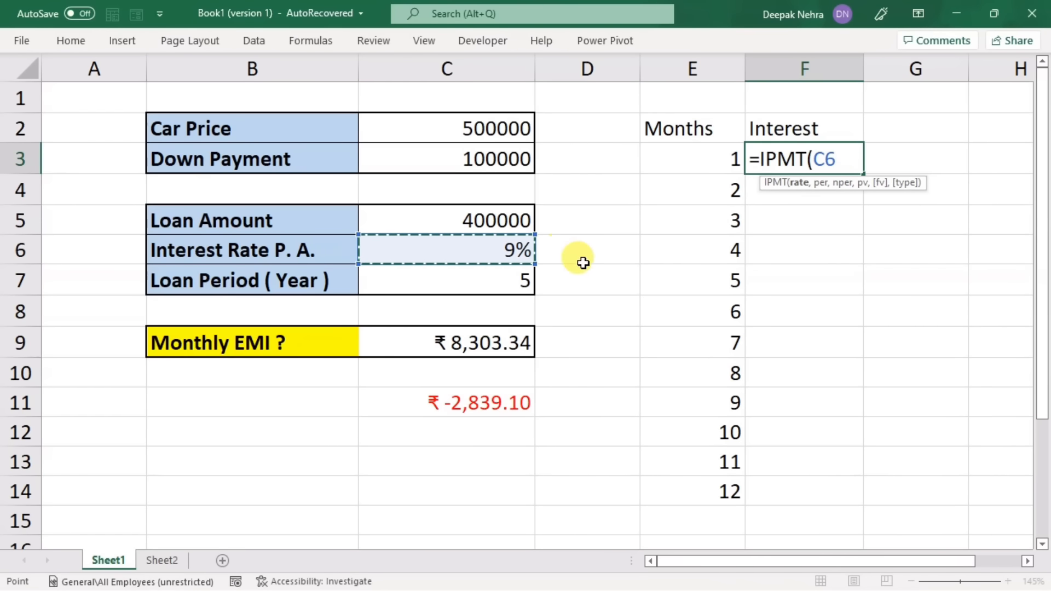
{"action": "key", "text": "F4"}
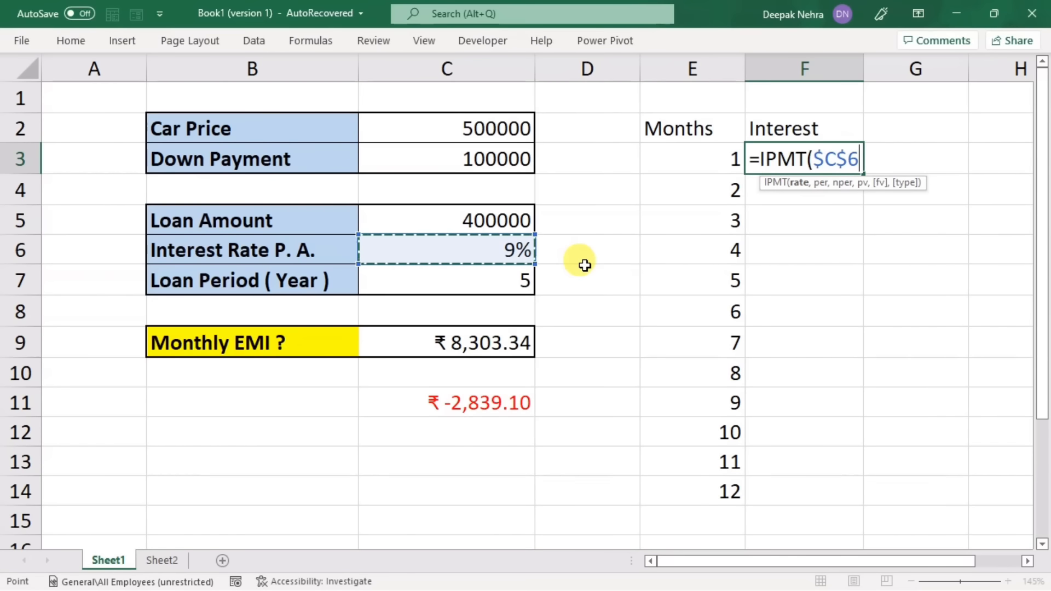
{"action": "type", "text": "/12,"}
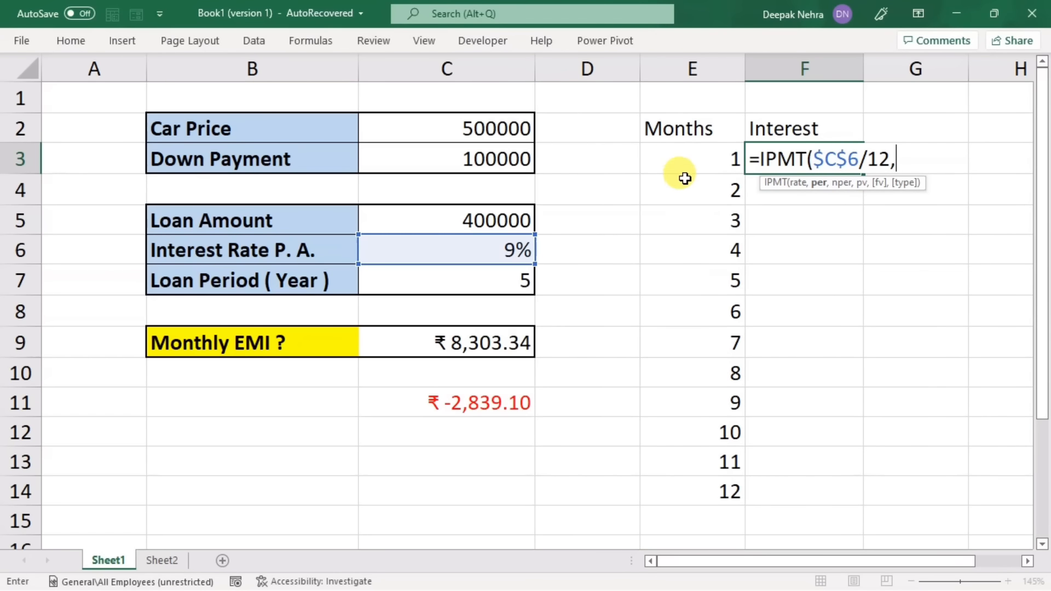
{"action": "left_click", "coordinate": [683, 159]}
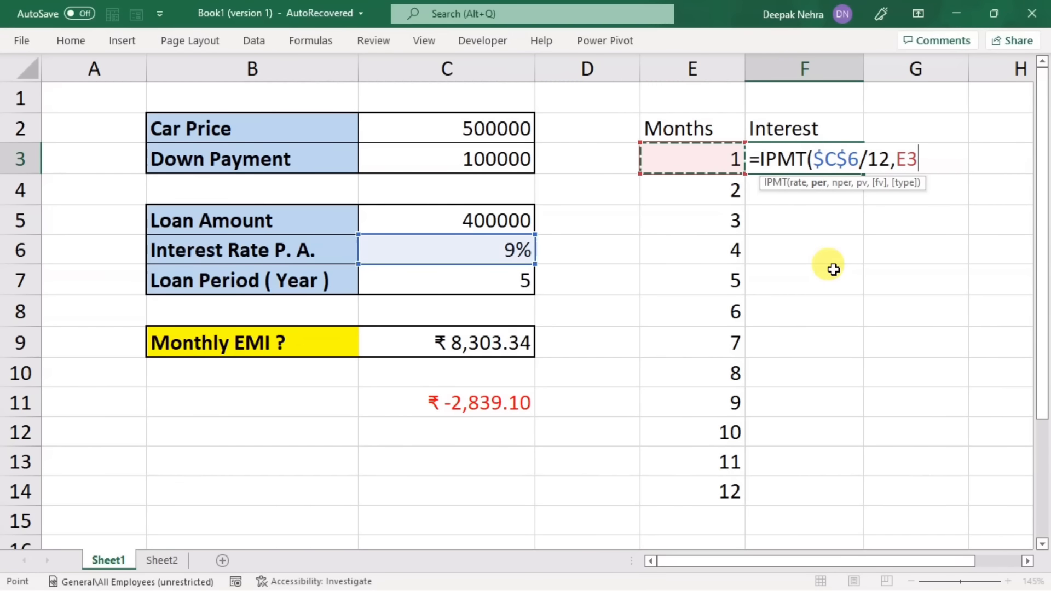
{"action": "type", "text": ","}
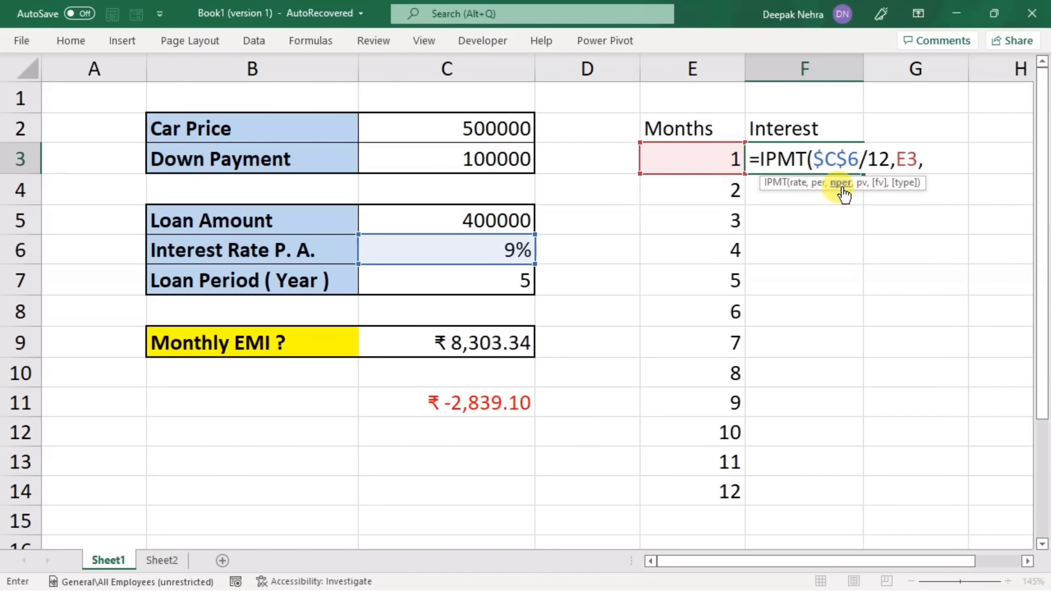
{"action": "left_click", "coordinate": [484, 281]}
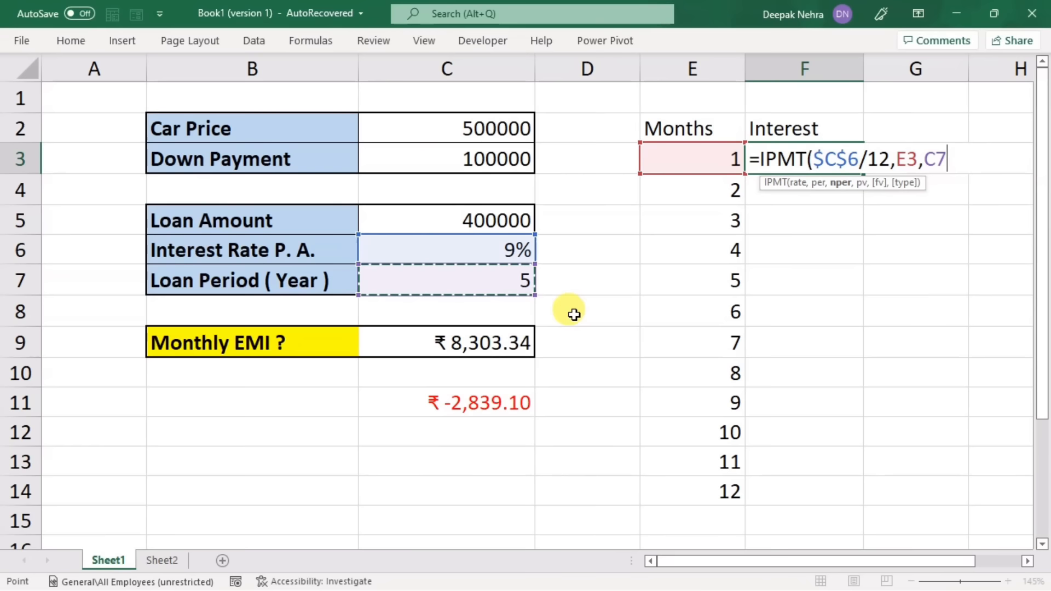
{"action": "key", "text": "F4"}
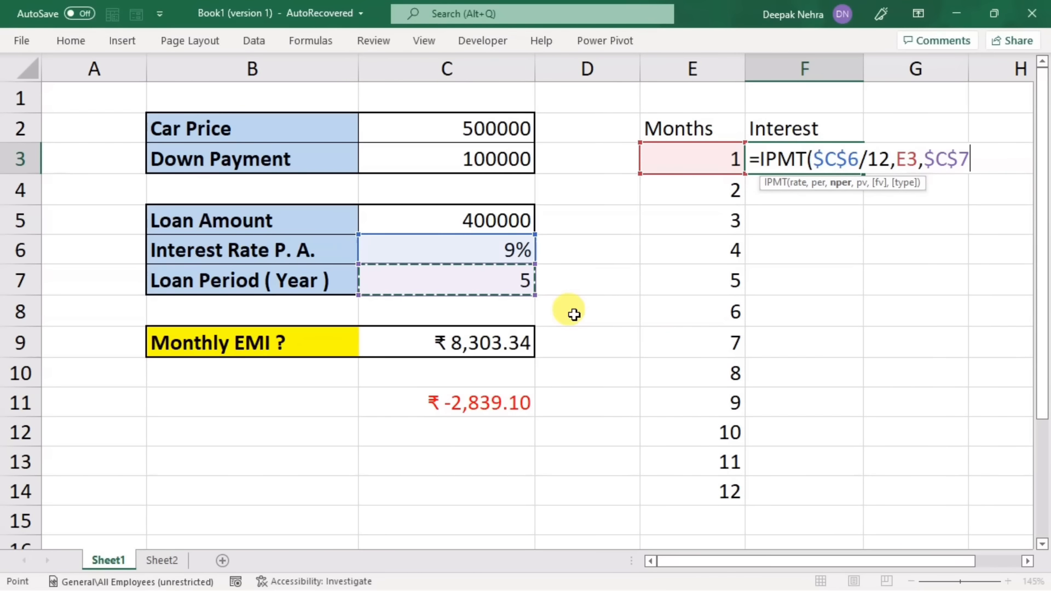
{"action": "type", "text": "*"}
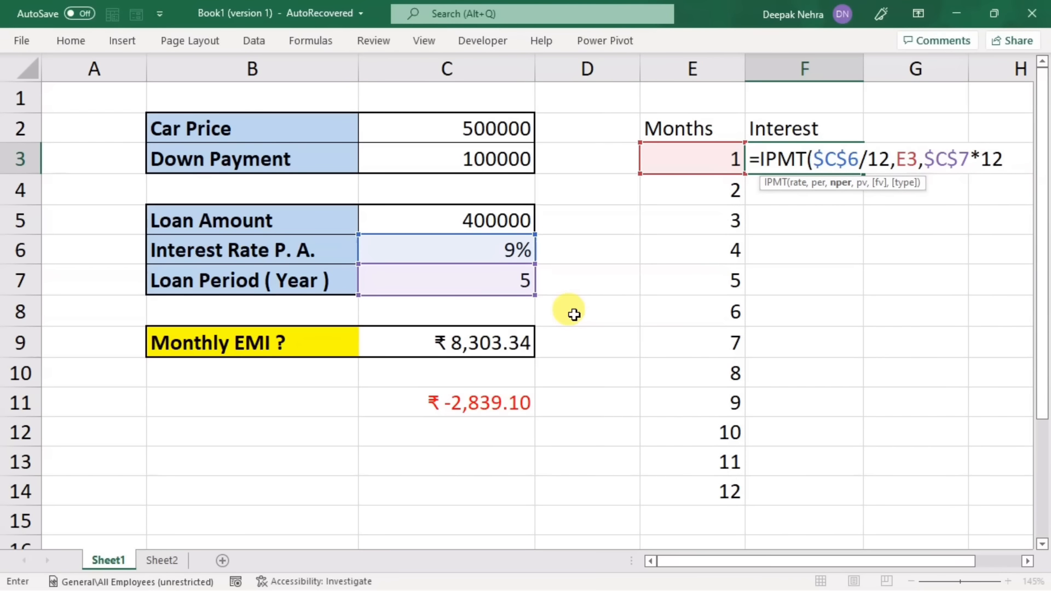
{"action": "type", "text": "12,"}
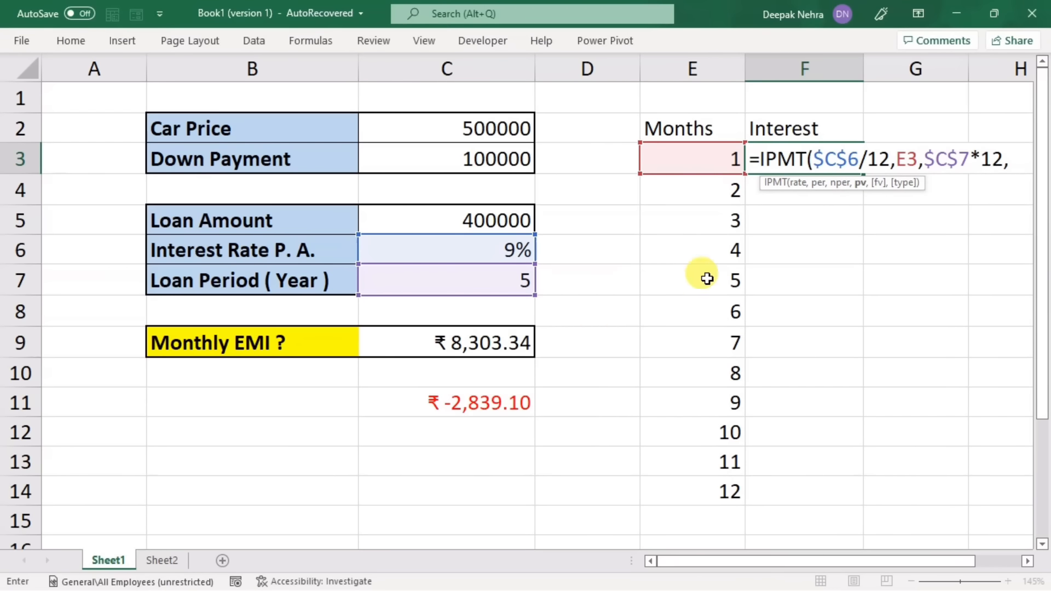
{"action": "left_click", "coordinate": [471, 219]}
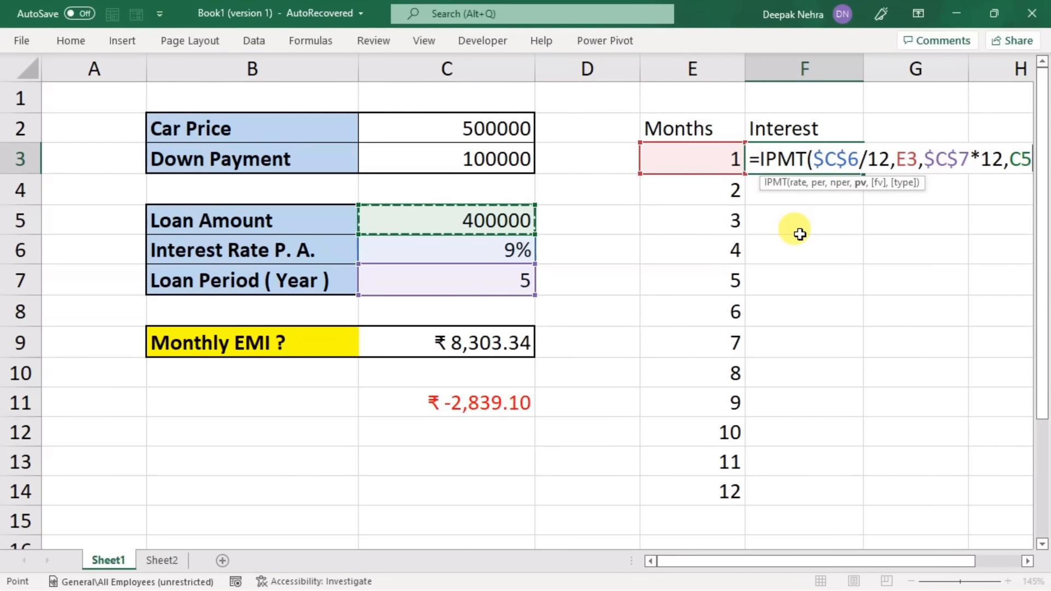
{"action": "key", "text": "F4"}
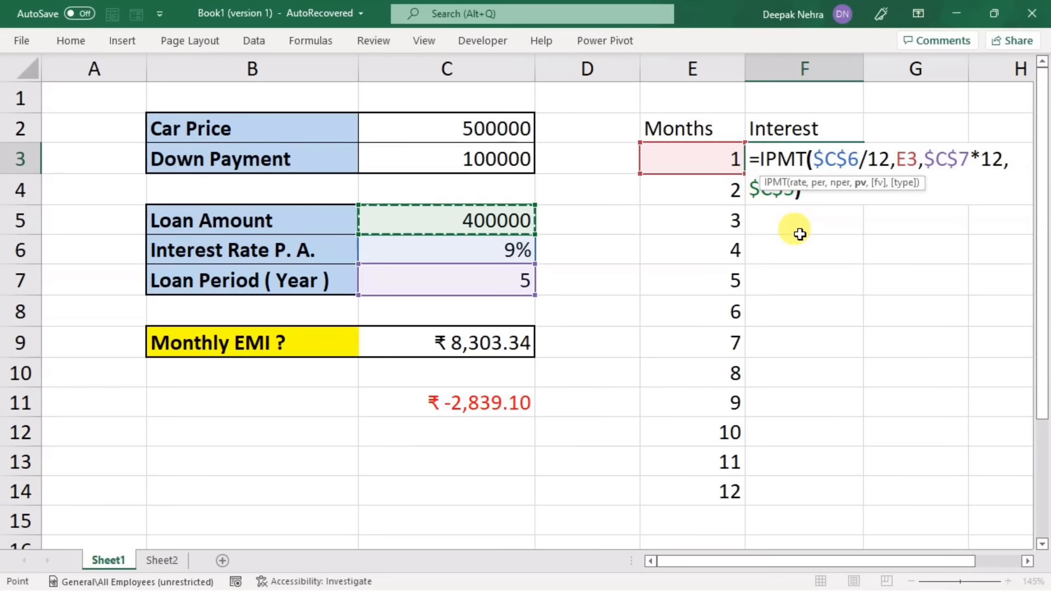
{"action": "type", "text": ")"}
{"action": "key", "text": "Return"}
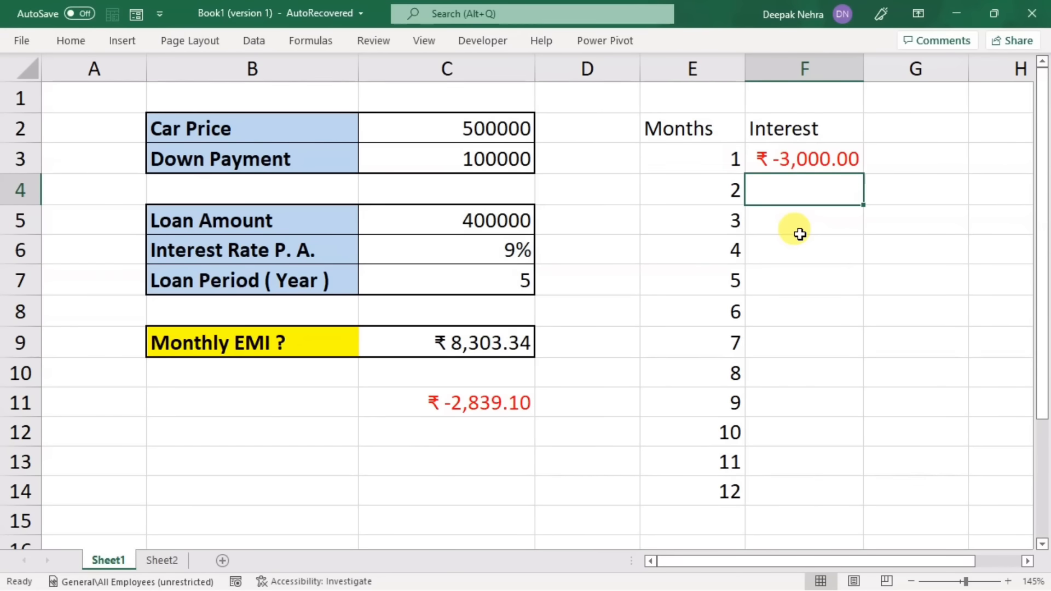
Step: Put a minus sign before IPMT in the F3 formula and fill it down to F14 for all twelve months
{"action": "double_click", "coordinate": [805, 160]}
{"action": "left_click", "coordinate": [758, 159]}
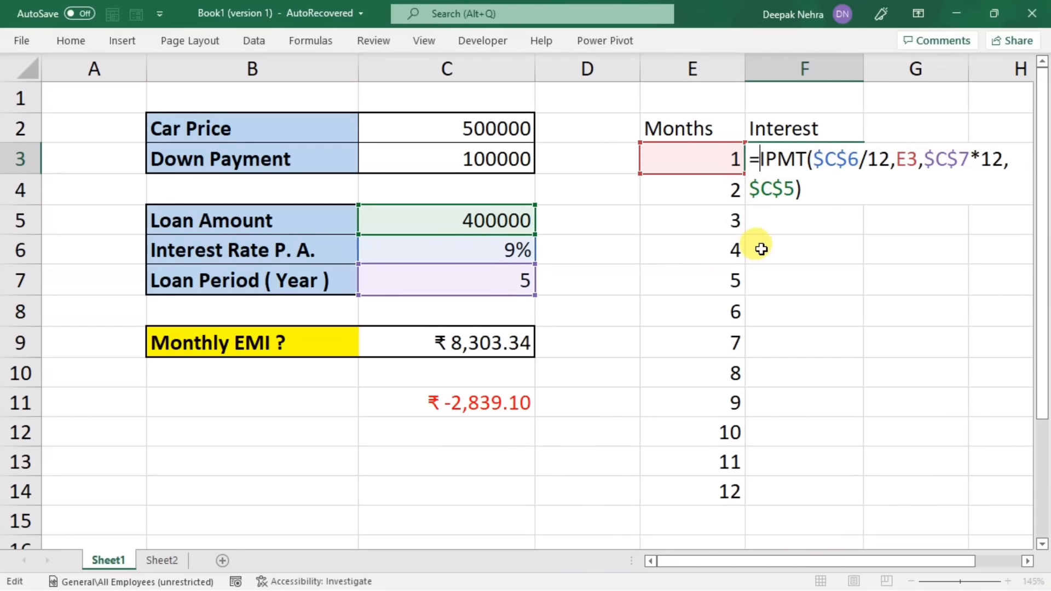
{"action": "type", "text": "-"}
{"action": "key", "text": "Return"}
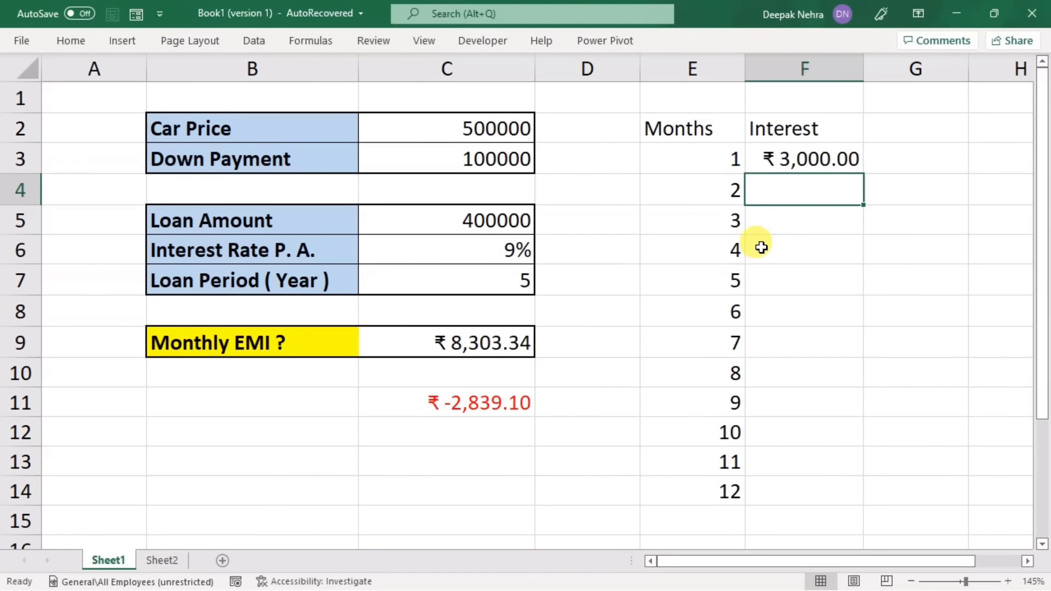
{"action": "left_click", "coordinate": [849, 160]}
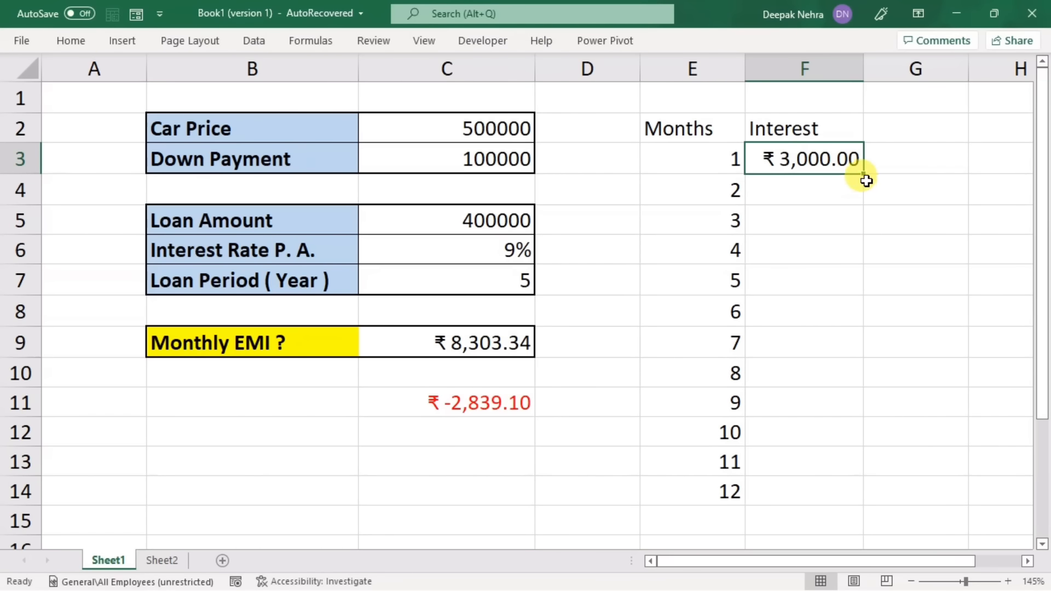
{"action": "left_click_drag", "start_coordinate": [865, 175], "coordinate": [865, 499]}
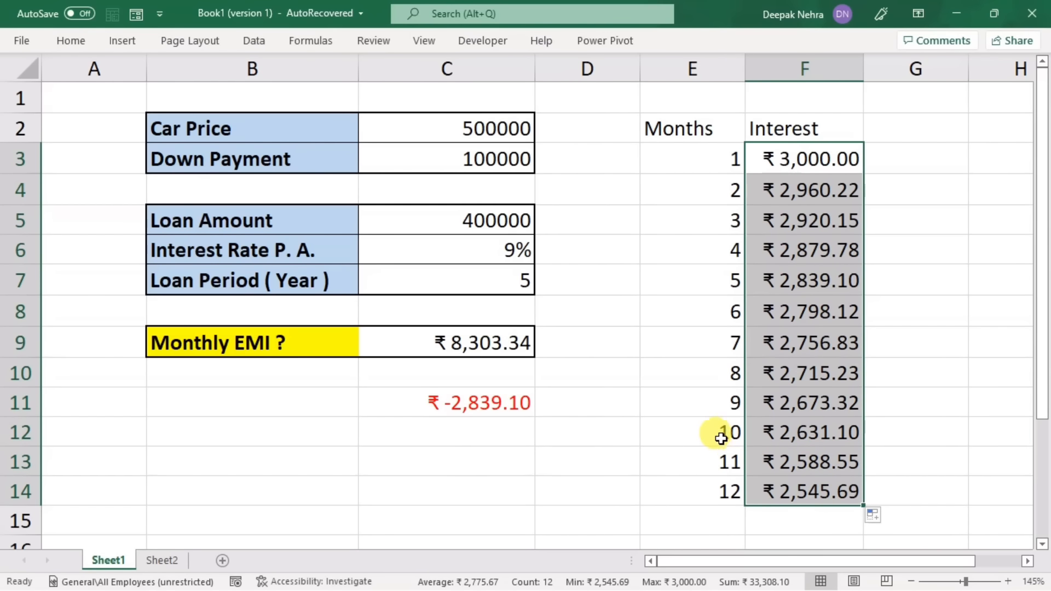
Step: Extend the Months and Interest columns from row 14 down to row 26, reaching month 24
{"action": "left_click_drag", "start_coordinate": [723, 432], "coordinate": [797, 481]}
{"action": "scroll", "coordinate": [887, 459], "scroll_direction": "down", "scroll_amount": 3}
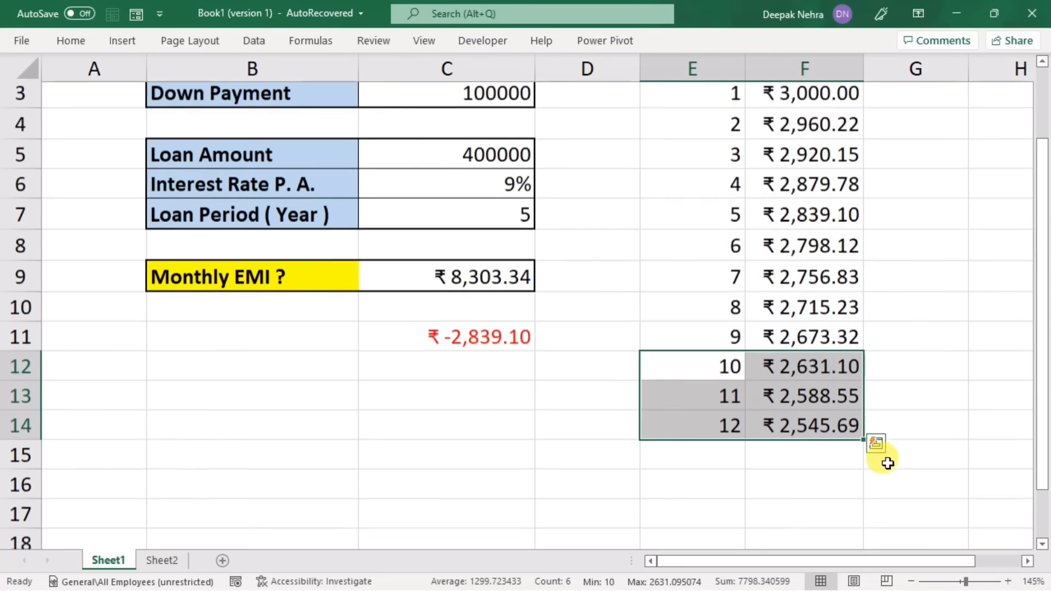
{"action": "left_click_drag", "start_coordinate": [862, 229], "coordinate": [876, 506]}
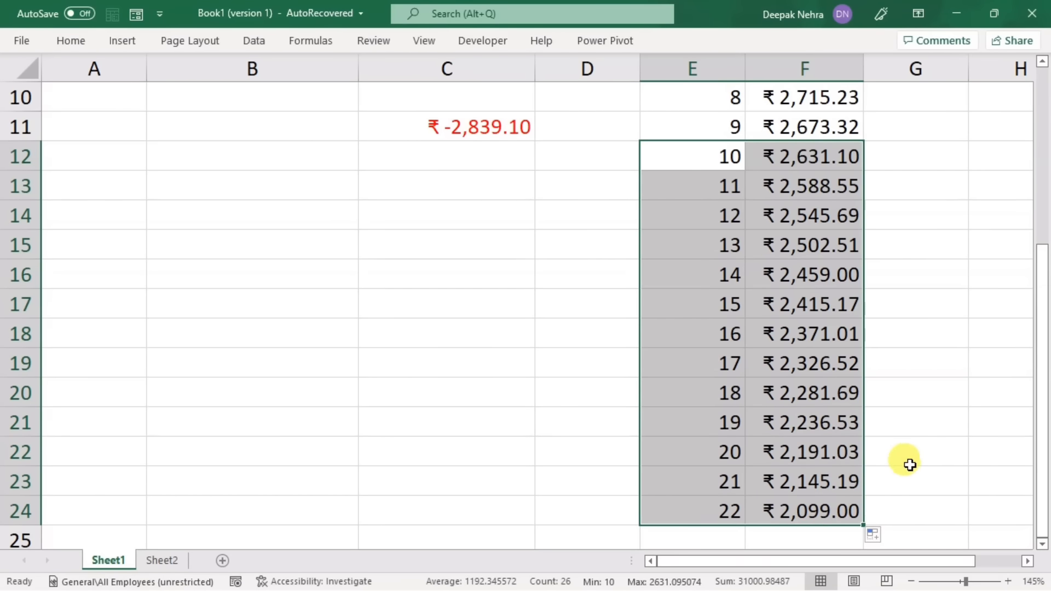
{"action": "scroll", "coordinate": [894, 479], "scroll_direction": "up", "scroll_amount": 1}
{"action": "scroll", "coordinate": [895, 479], "scroll_direction": "down", "scroll_amount": 2}
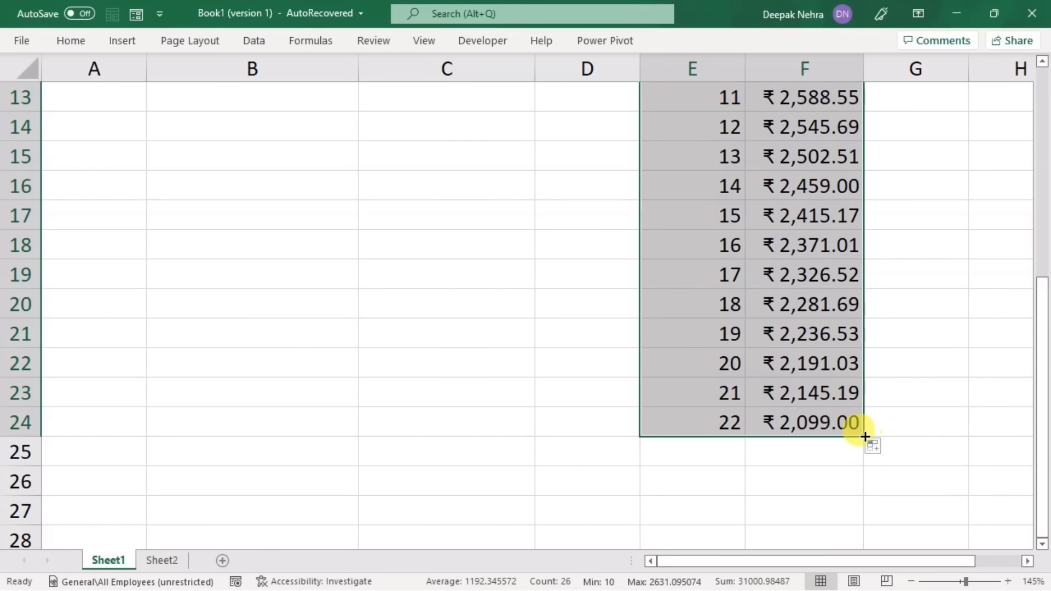
{"action": "left_click_drag", "start_coordinate": [864, 437], "coordinate": [861, 480]}
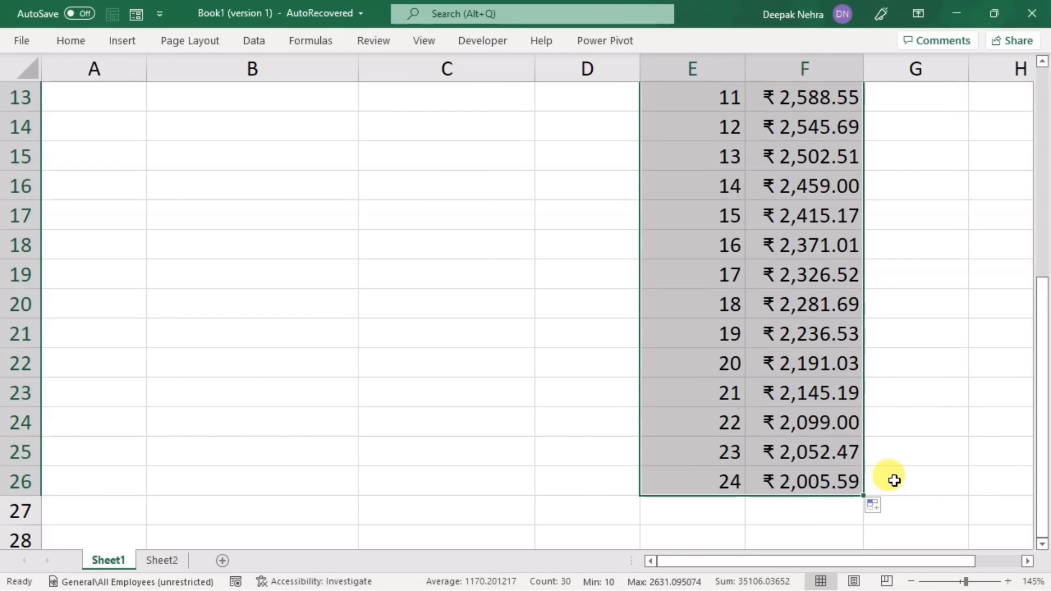
{"action": "scroll", "coordinate": [887, 474], "scroll_direction": "down", "scroll_amount": 1}
{"action": "scroll", "coordinate": [878, 469], "scroll_direction": "up", "scroll_amount": 5}
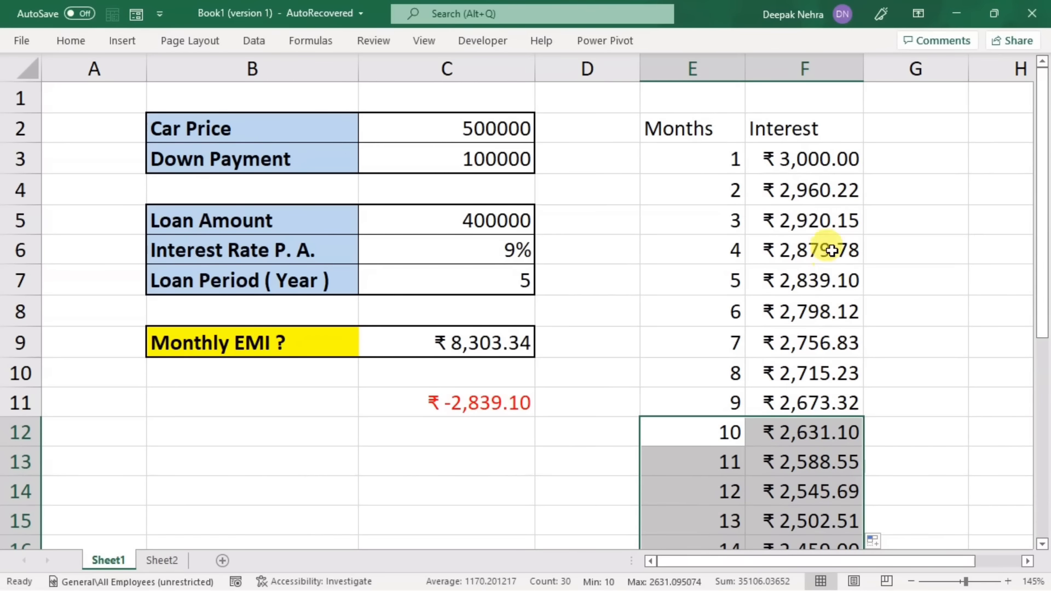
{"action": "left_click", "coordinate": [826, 222]}
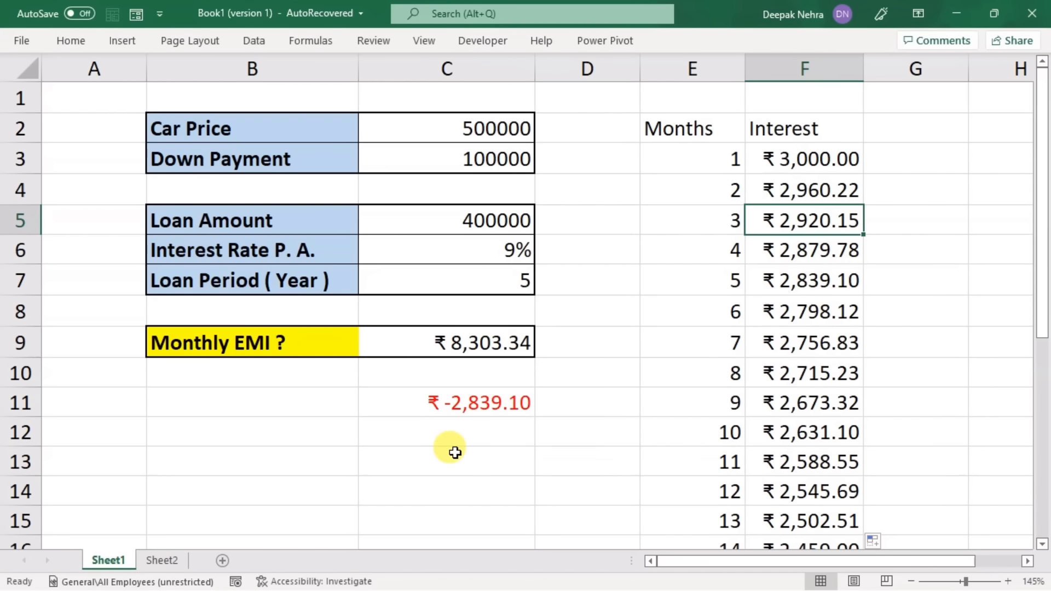
Step: Enter =PPMT(C6/12,1,C7*12,C5) in C12 to calculate the principal portion of the first month's payment
{"action": "left_click", "coordinate": [477, 433]}
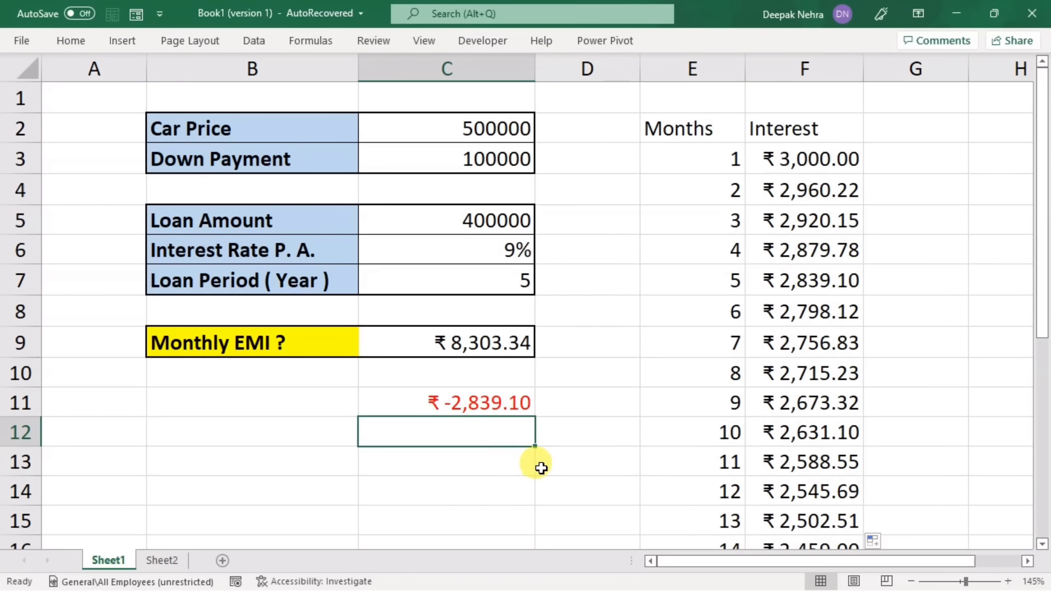
{"action": "type", "text": "=pp"}
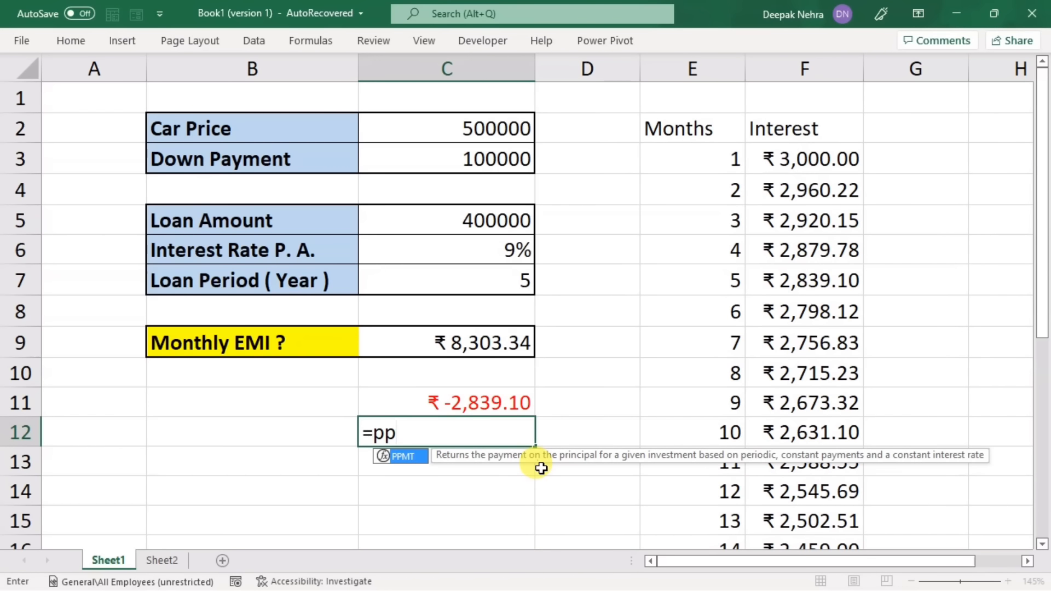
{"action": "type", "text": "mt"}
{"action": "key", "text": "Tab"}
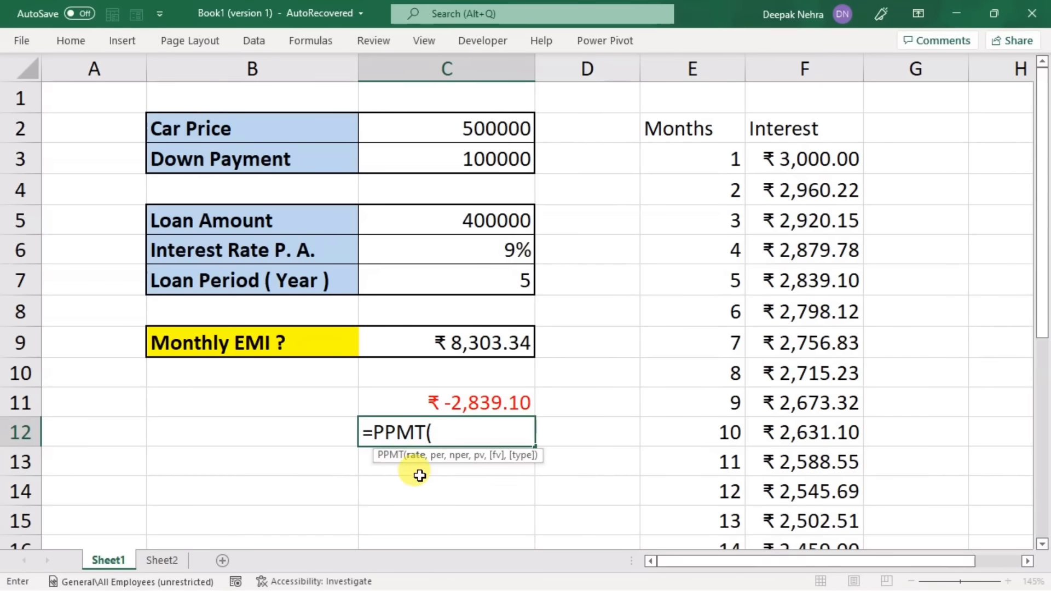
{"action": "left_click", "coordinate": [457, 250]}
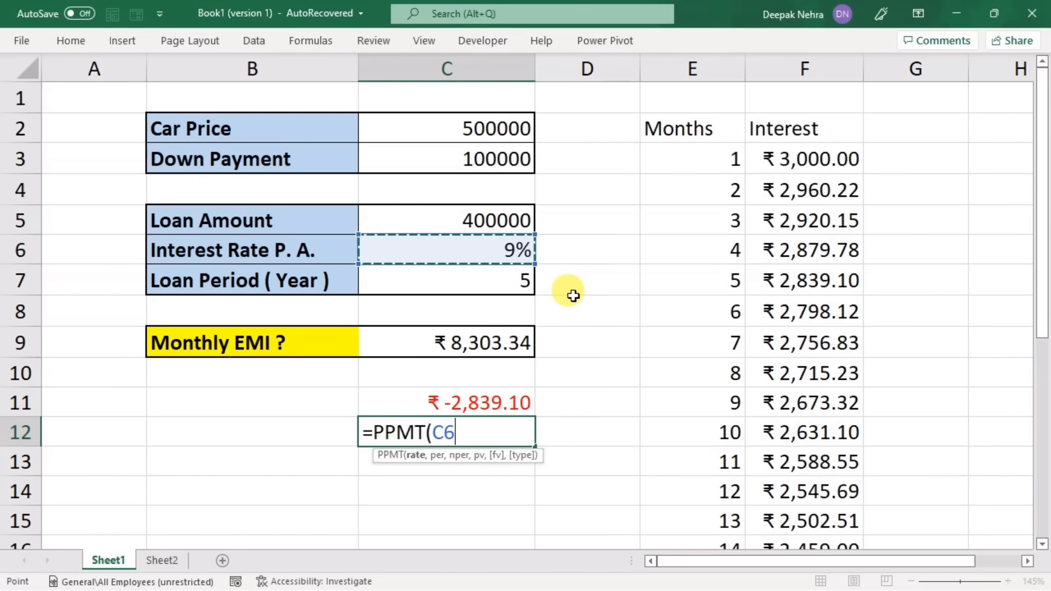
{"action": "type", "text": "/12"}
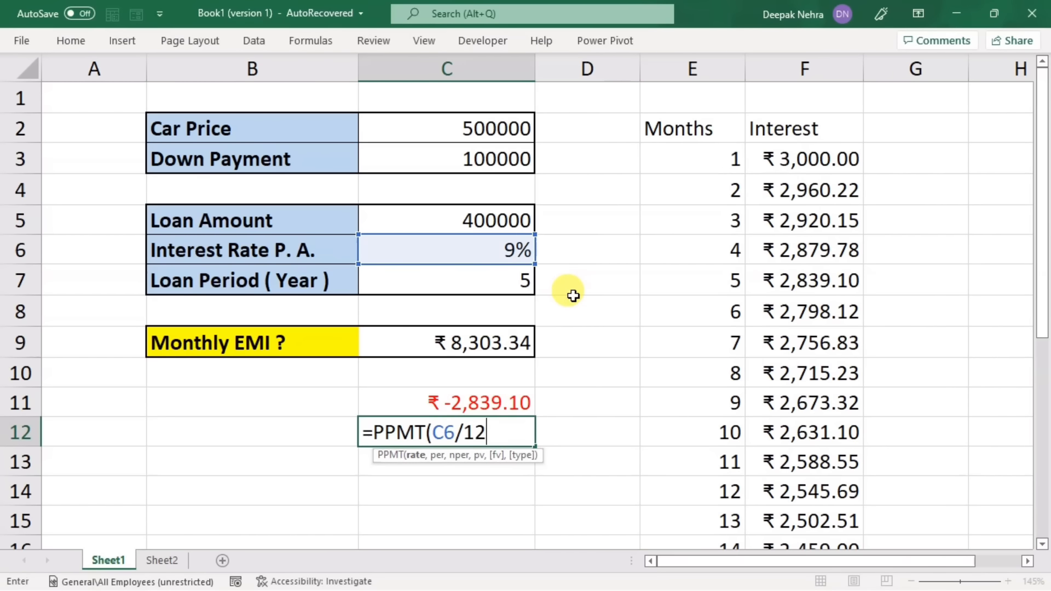
{"action": "type", "text": ","}
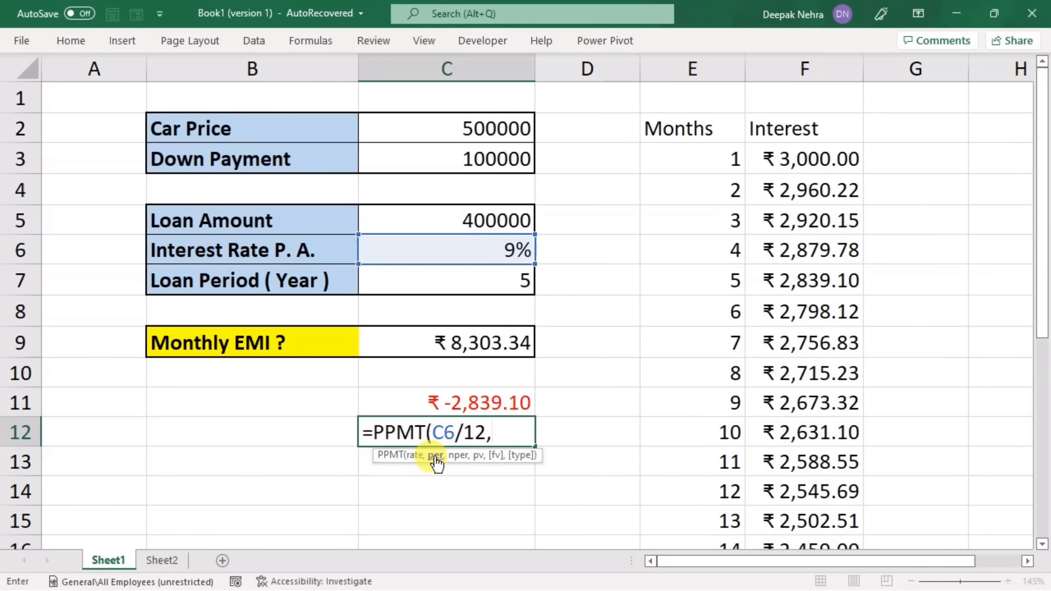
{"action": "type", "text": "1,"}
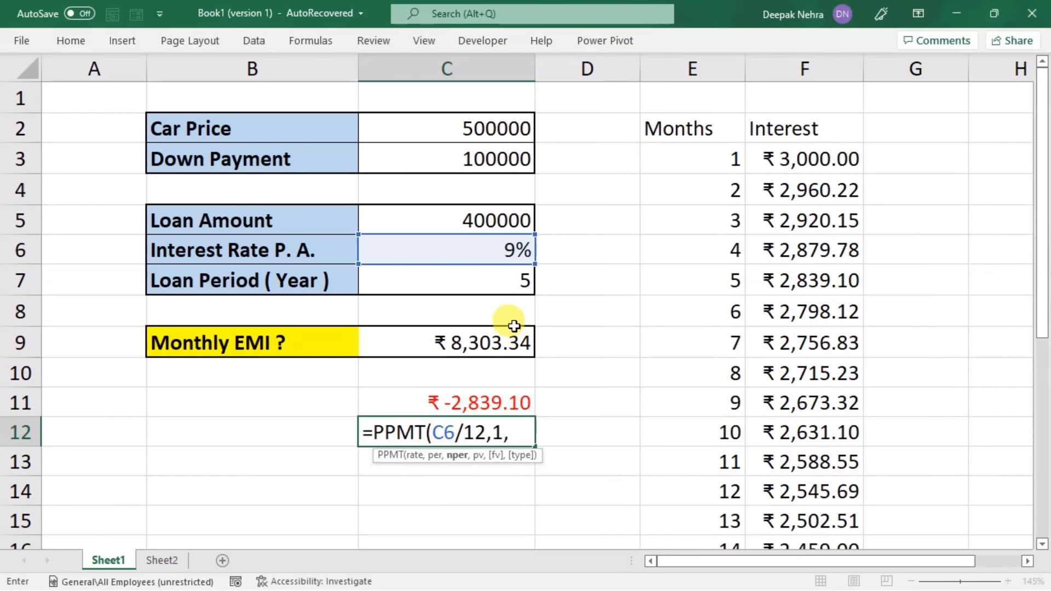
{"action": "left_click", "coordinate": [501, 279]}
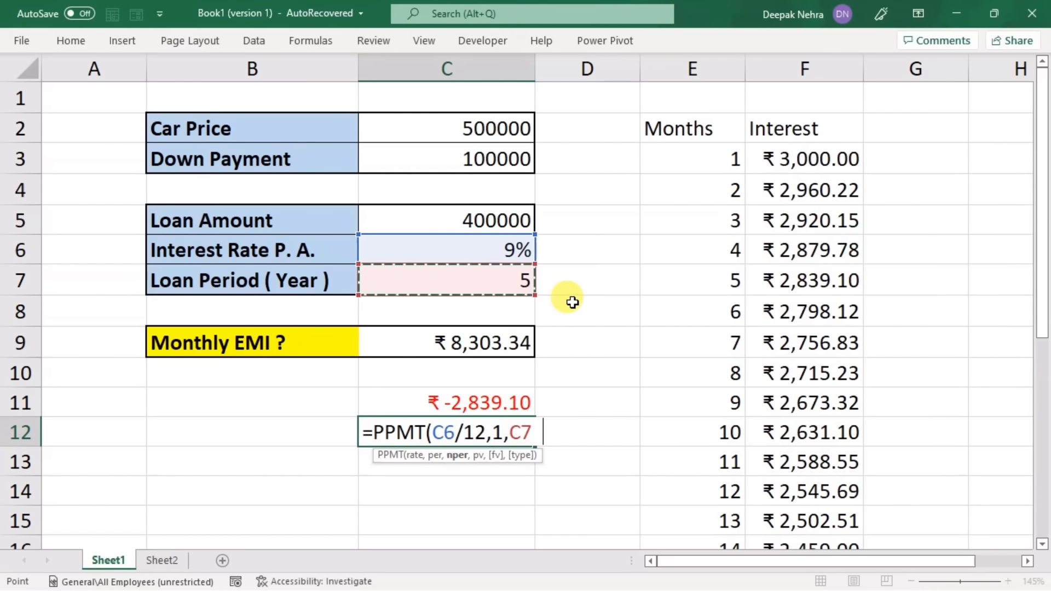
{"action": "type", "text": "*12,"}
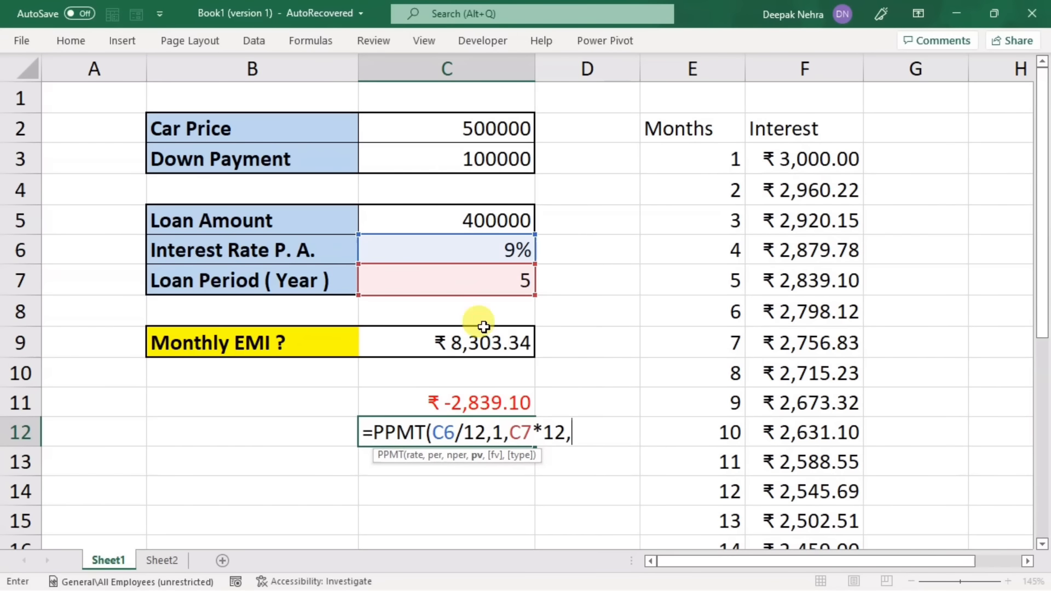
{"action": "left_click", "coordinate": [469, 219]}
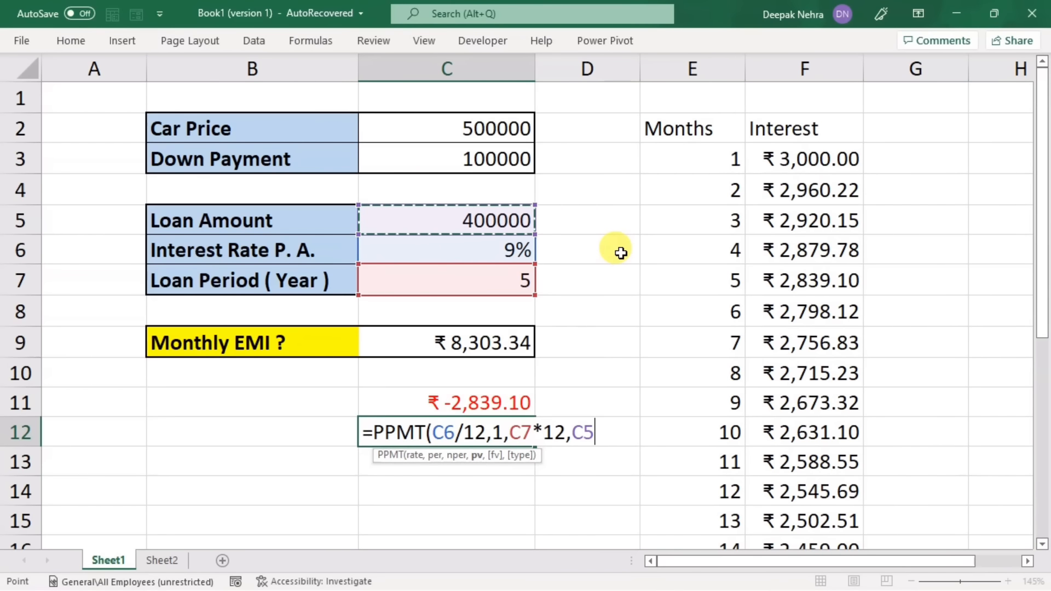
{"action": "key", "text": "Return"}
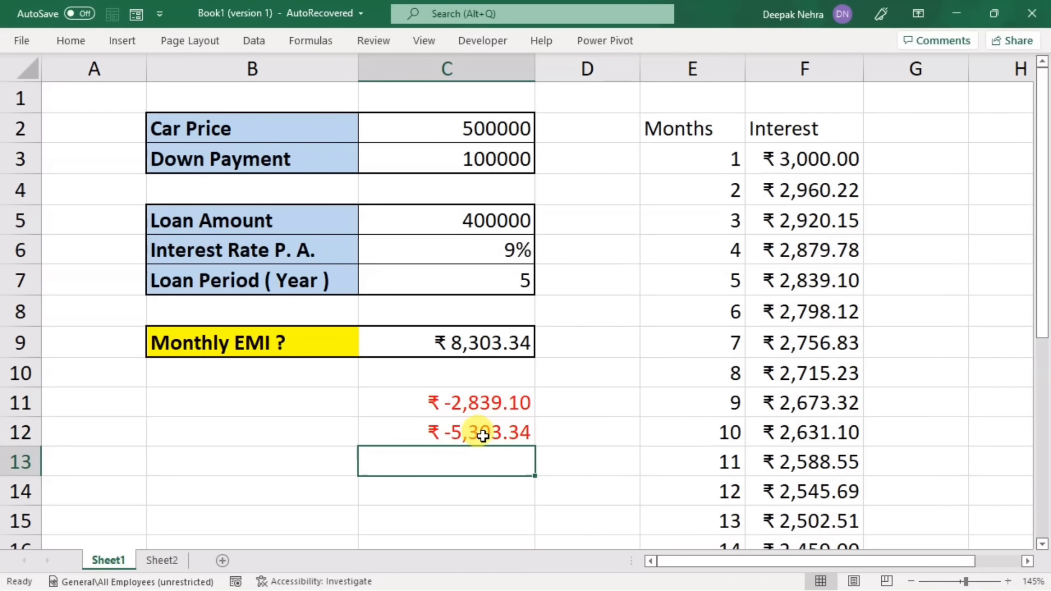
Step: Change the period in the C11 IPMT formula to 1 so it calculates the first month's interest
{"action": "double_click", "coordinate": [482, 404]}
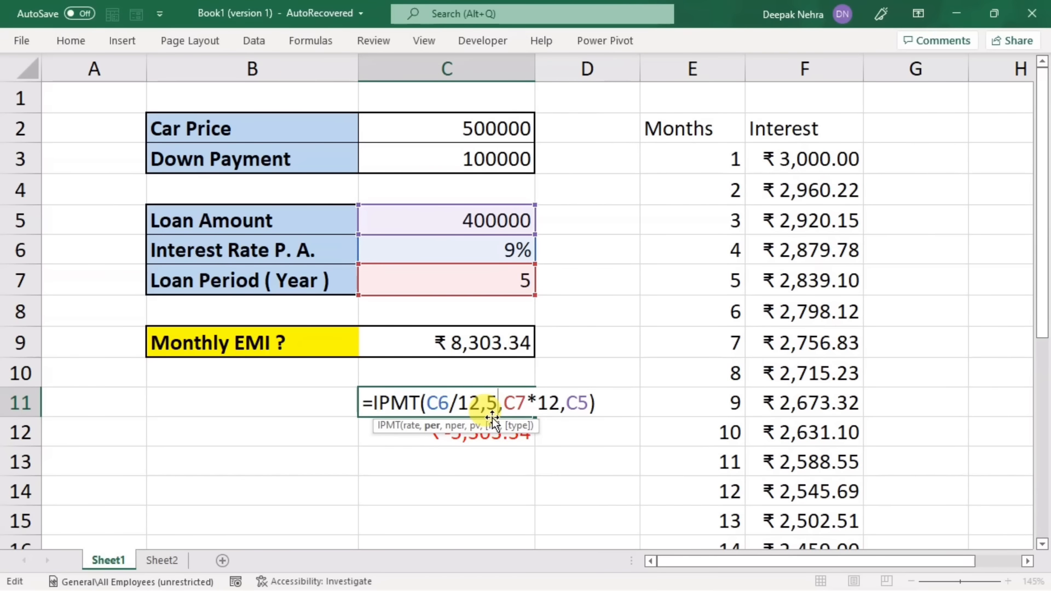
{"action": "key", "text": "BackSpace"}
{"action": "type", "text": "1"}
{"action": "key", "text": "Return"}
{"action": "key", "text": "Return"}
{"action": "left_click", "coordinate": [499, 402]}
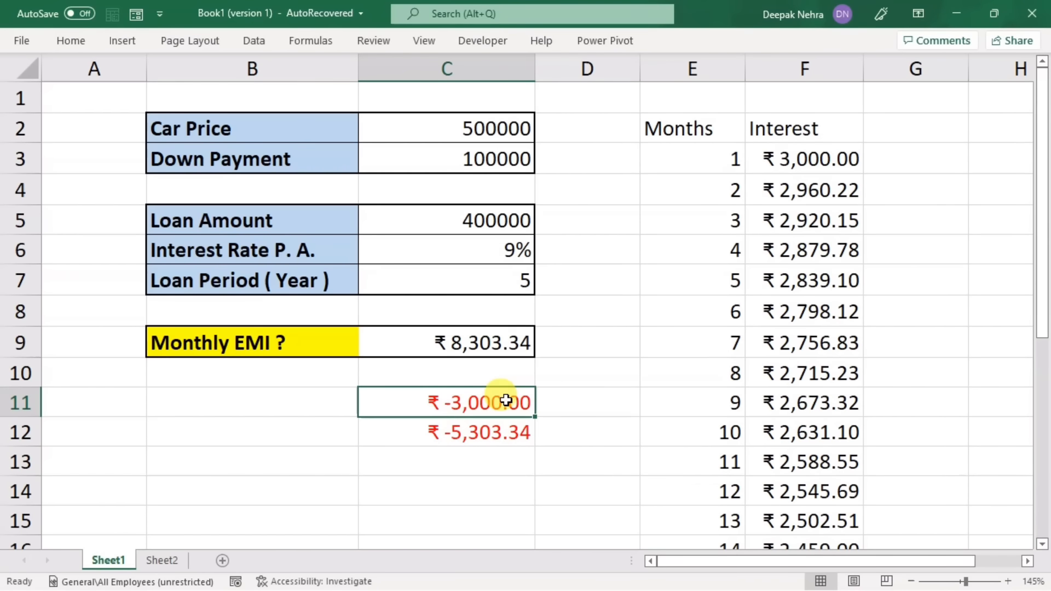
{"action": "left_click", "coordinate": [506, 435]}
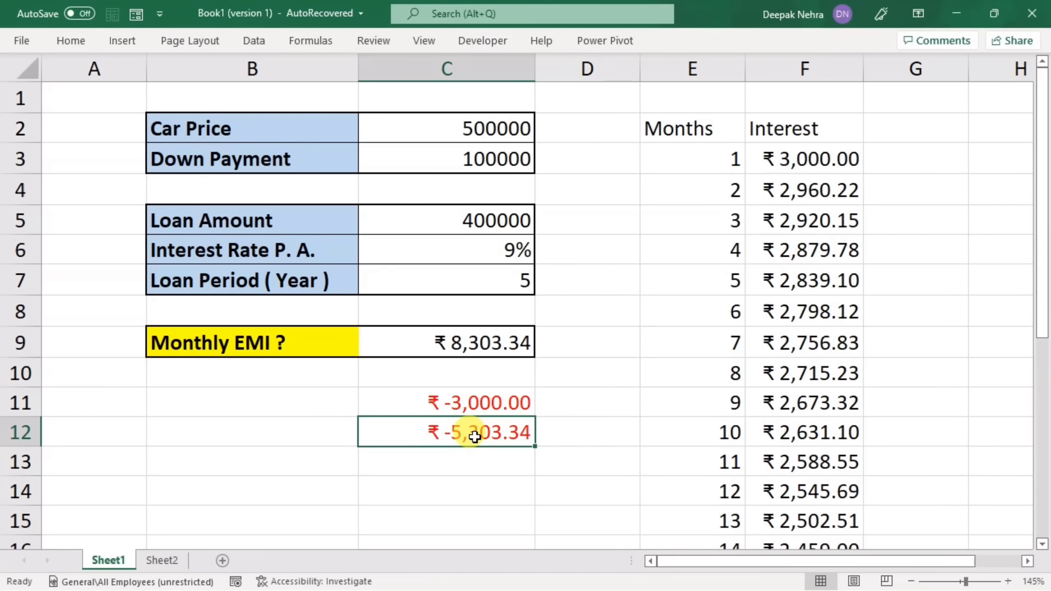
Step: Add the column heading "Pri." in G2 beside the Interest heading
{"action": "left_click", "coordinate": [912, 159]}
{"action": "left_click", "coordinate": [894, 123]}
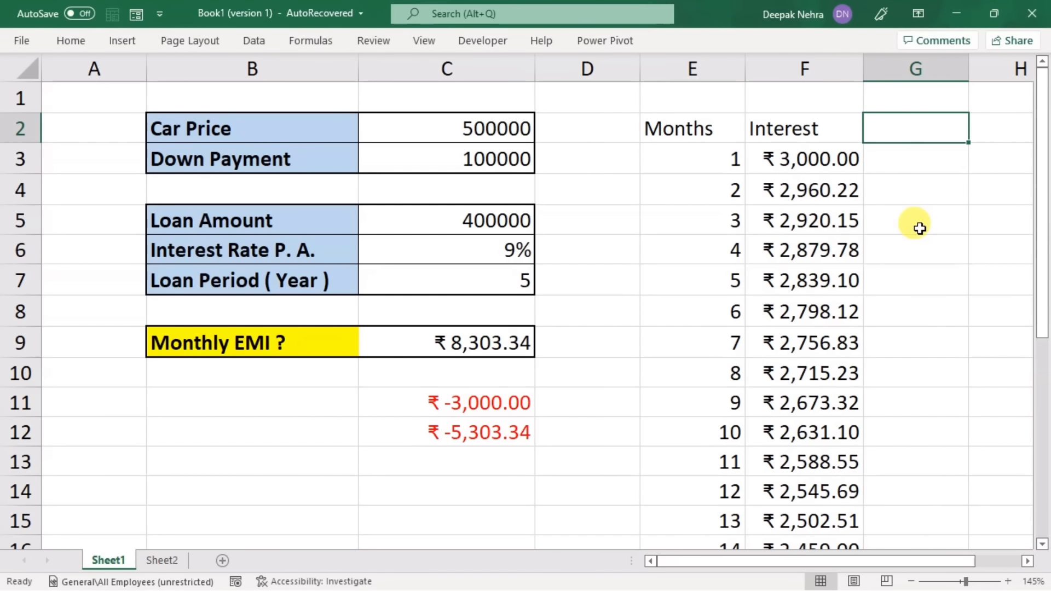
{"action": "type", "text": "Pri"}
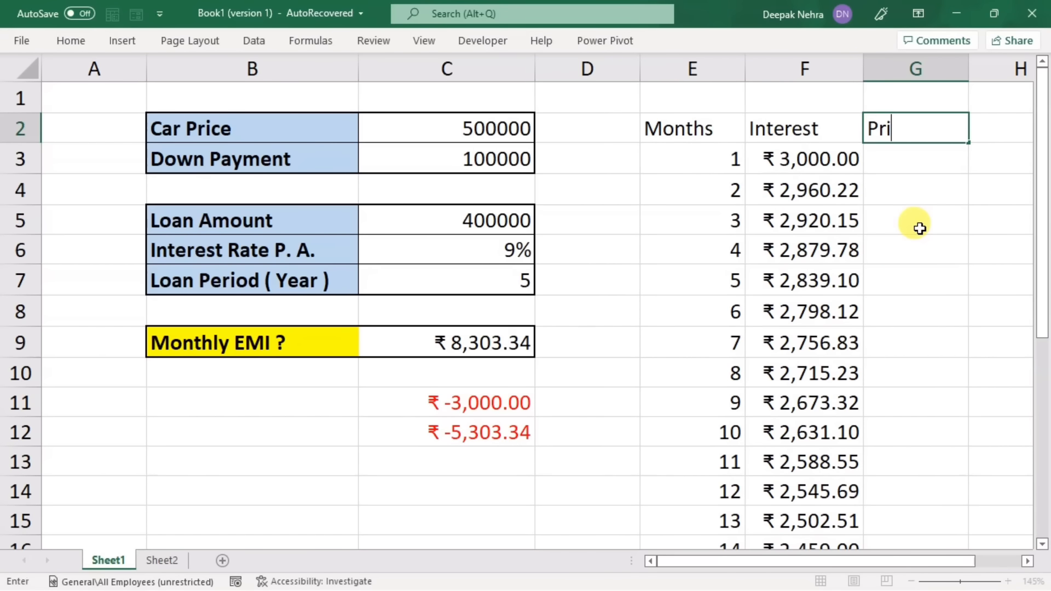
{"action": "type", "text": "."}
{"action": "key", "text": "Return"}
Step: Enter =PPMT($C$6/12,E3,$C$7*12,$C$5) in G3 to calculate the first month's principal with fixed references to the loan inputs
{"action": "scroll", "coordinate": [807, 242], "scroll_direction": "right", "scroll_amount": 1}
{"action": "type", "text": "="}
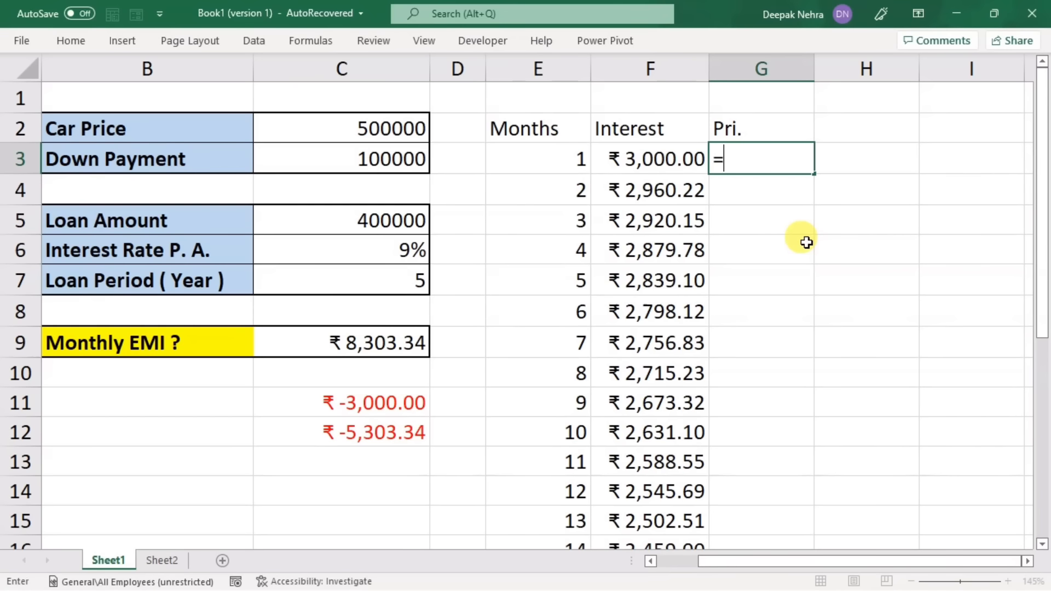
{"action": "type", "text": "ppm"}
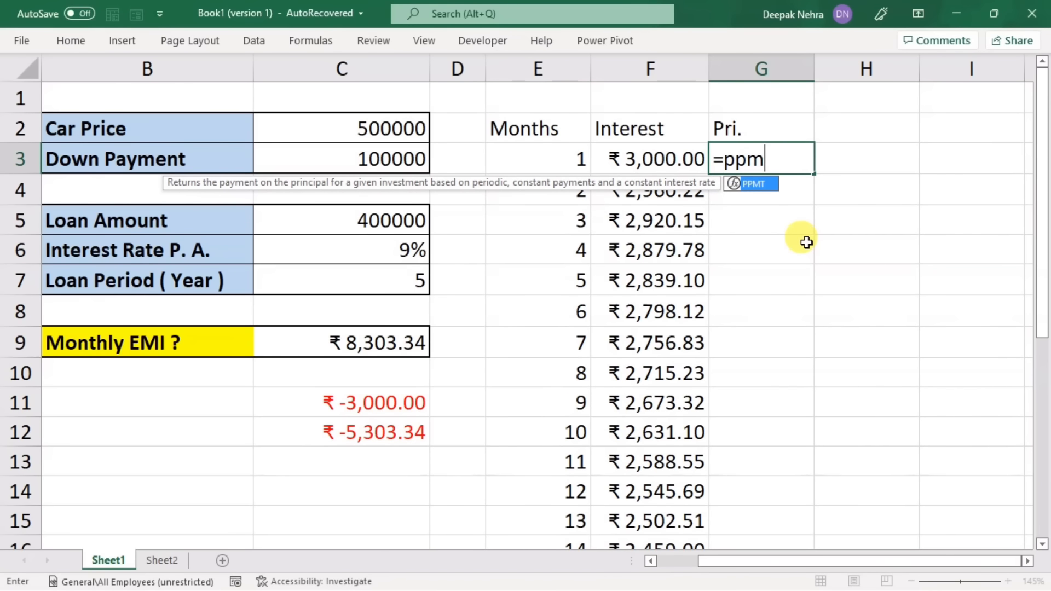
{"action": "type", "text": "t"}
{"action": "key", "text": "Tab"}
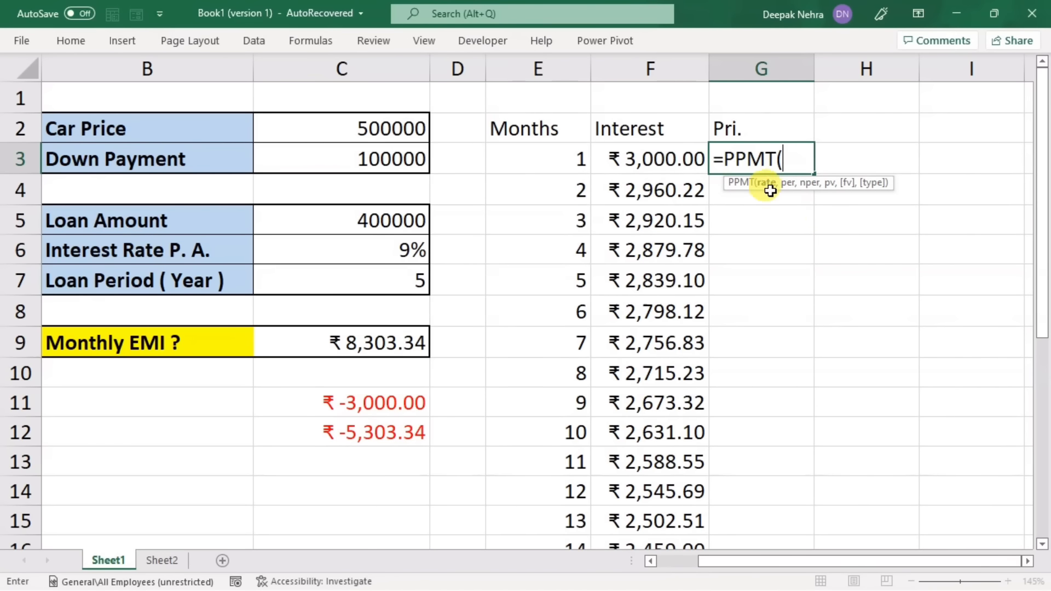
{"action": "left_click", "coordinate": [347, 250]}
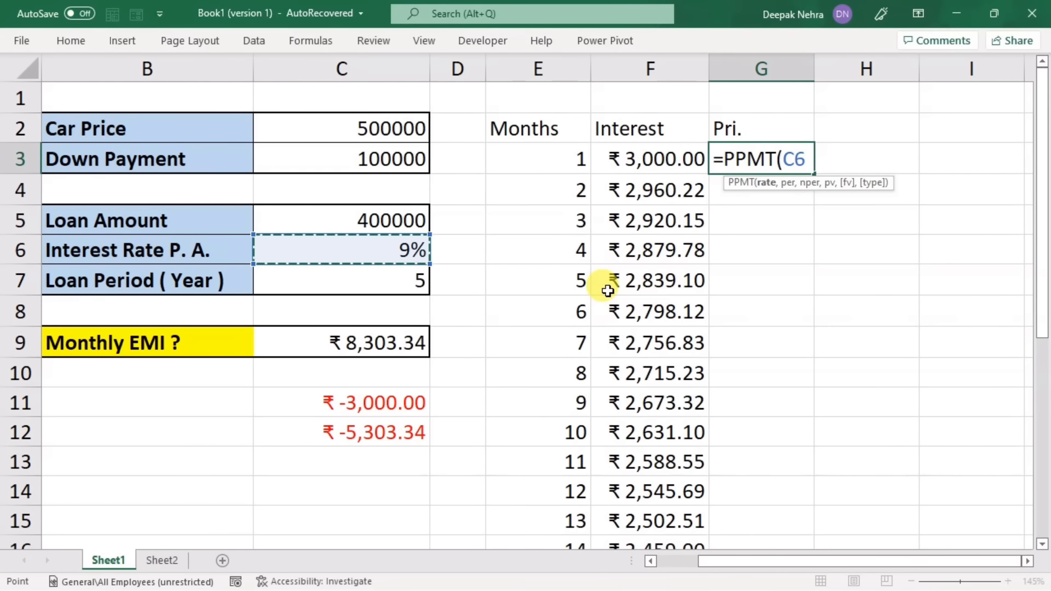
{"action": "key", "text": "F4"}
{"action": "type", "text": "/"}
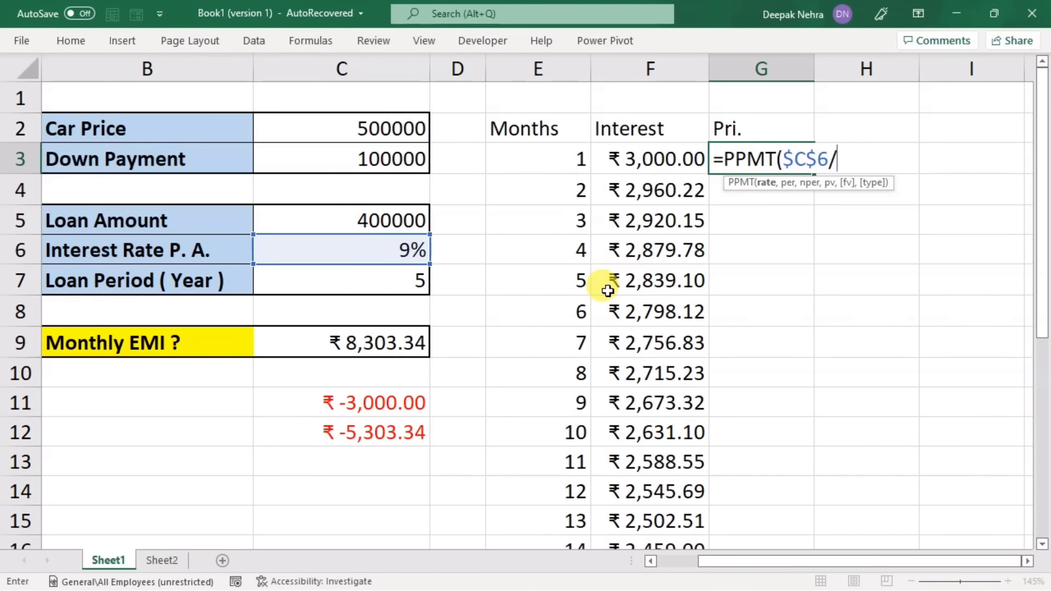
{"action": "type", "text": "12,"}
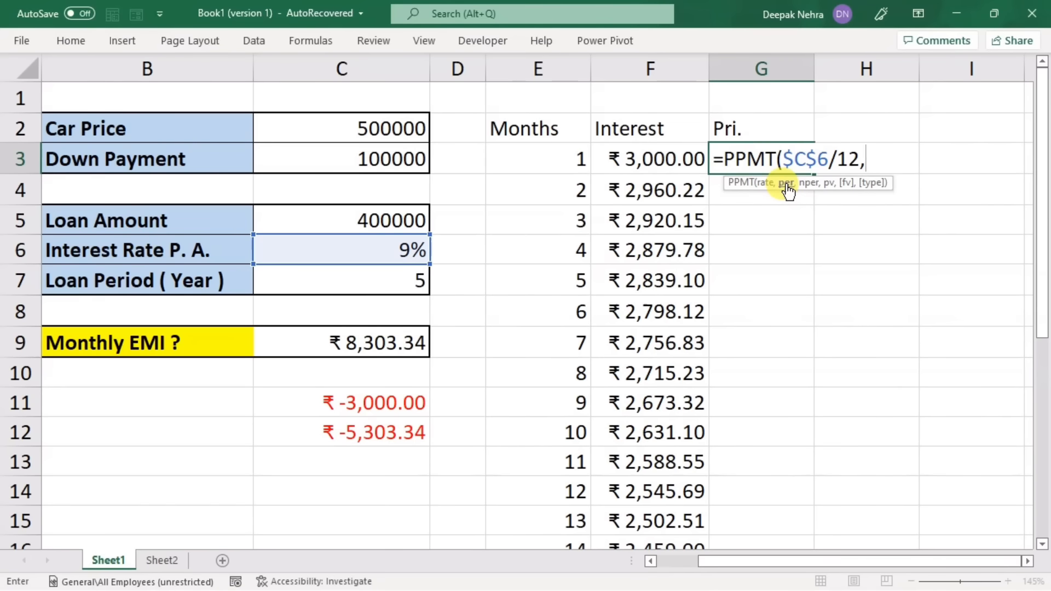
{"action": "left_click", "coordinate": [531, 160]}
{"action": "type", "text": ","}
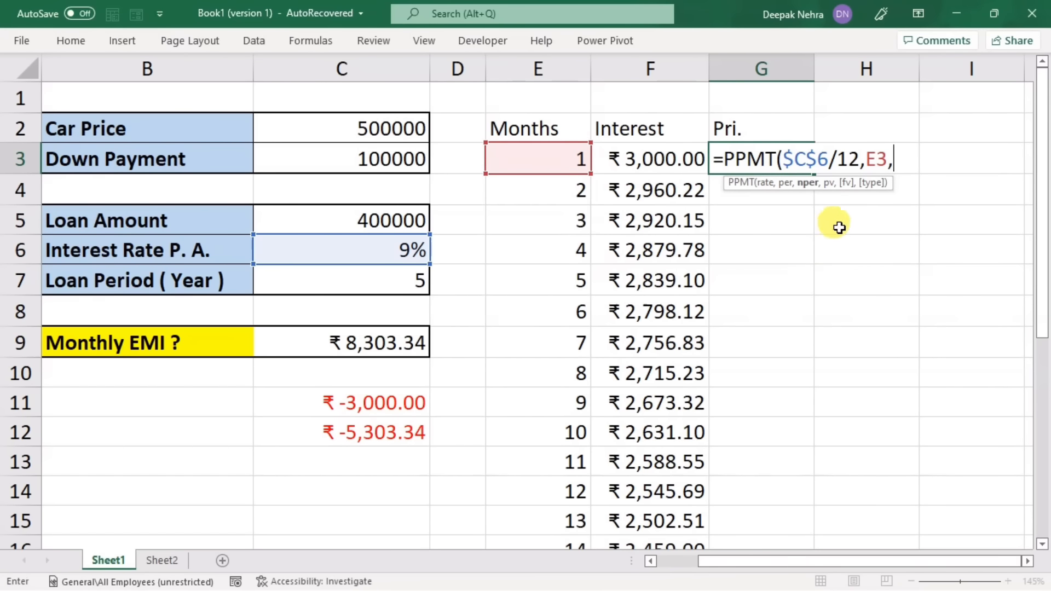
{"action": "left_click", "coordinate": [348, 278]}
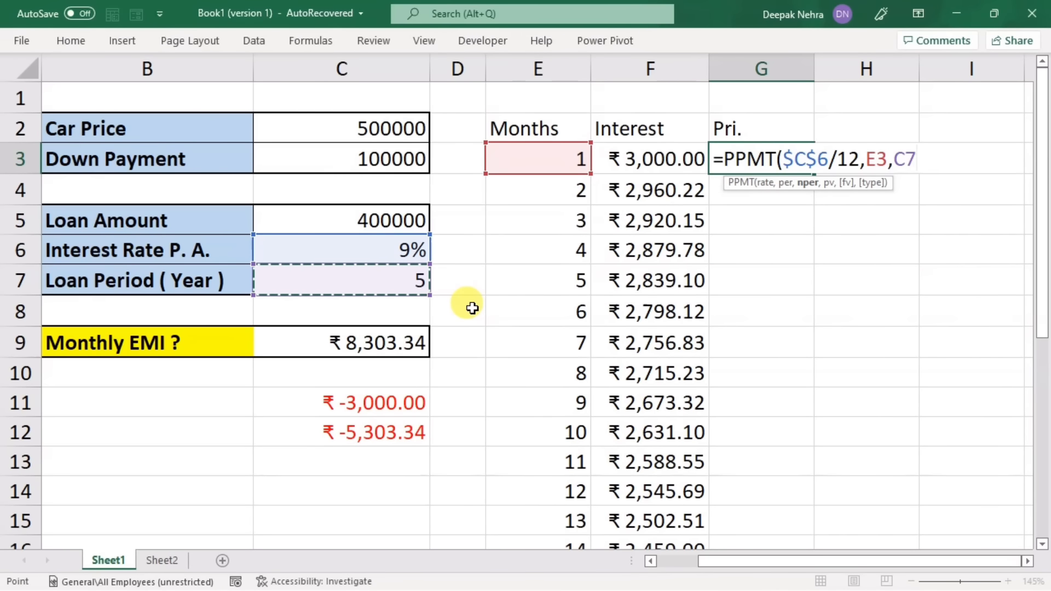
{"action": "key", "text": "F4"}
{"action": "type", "text": "*"}
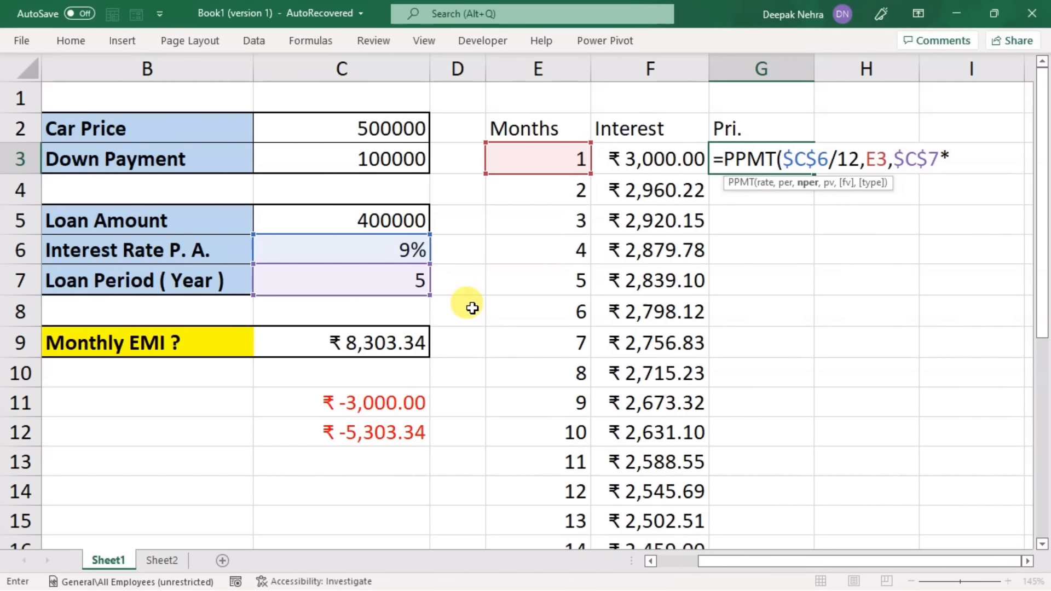
{"action": "type", "text": "12,"}
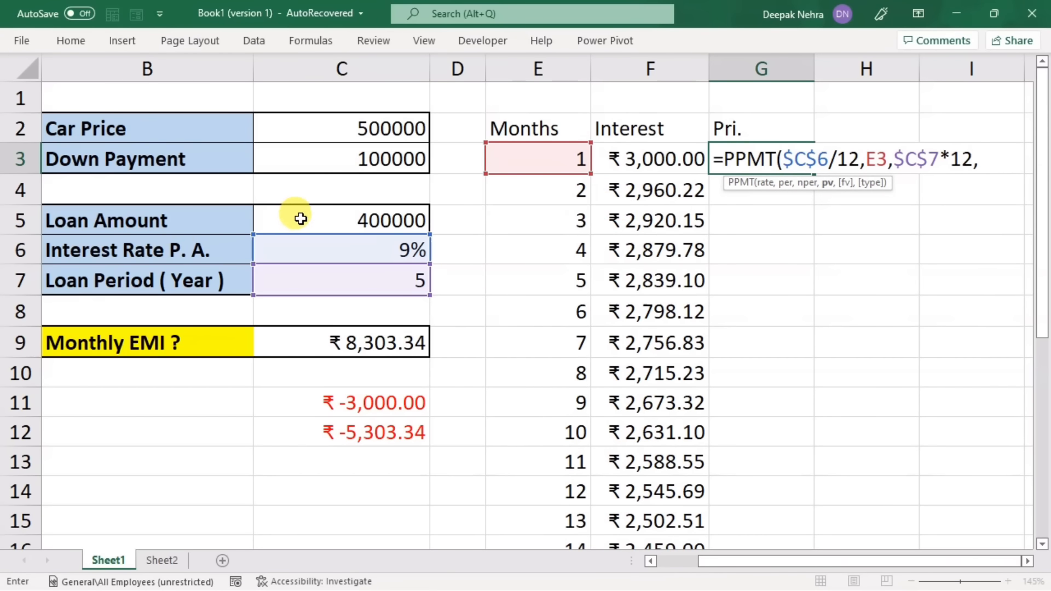
{"action": "left_click", "coordinate": [329, 219]}
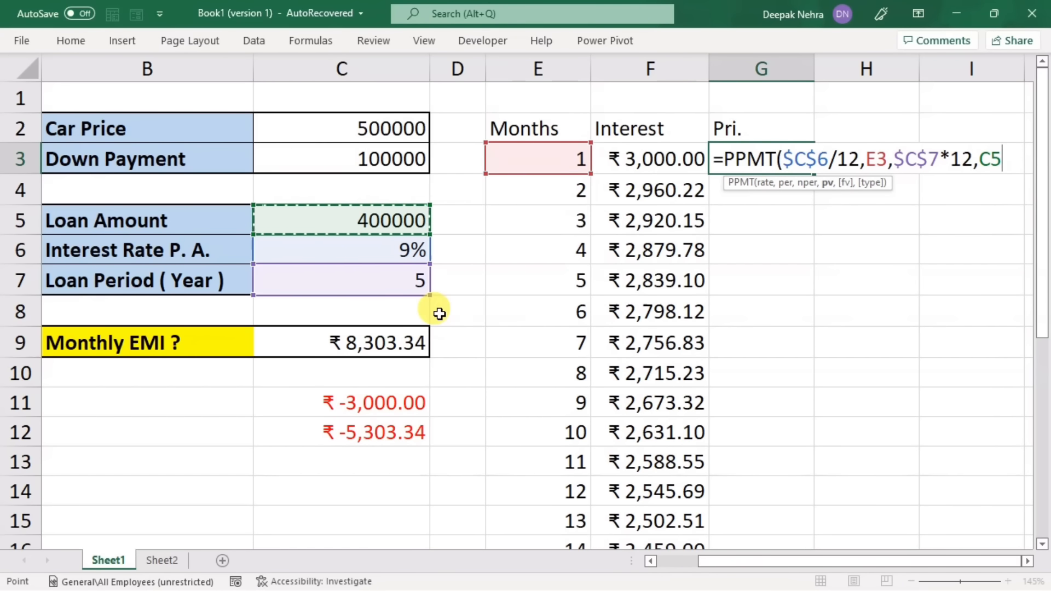
{"action": "key", "text": "F4"}
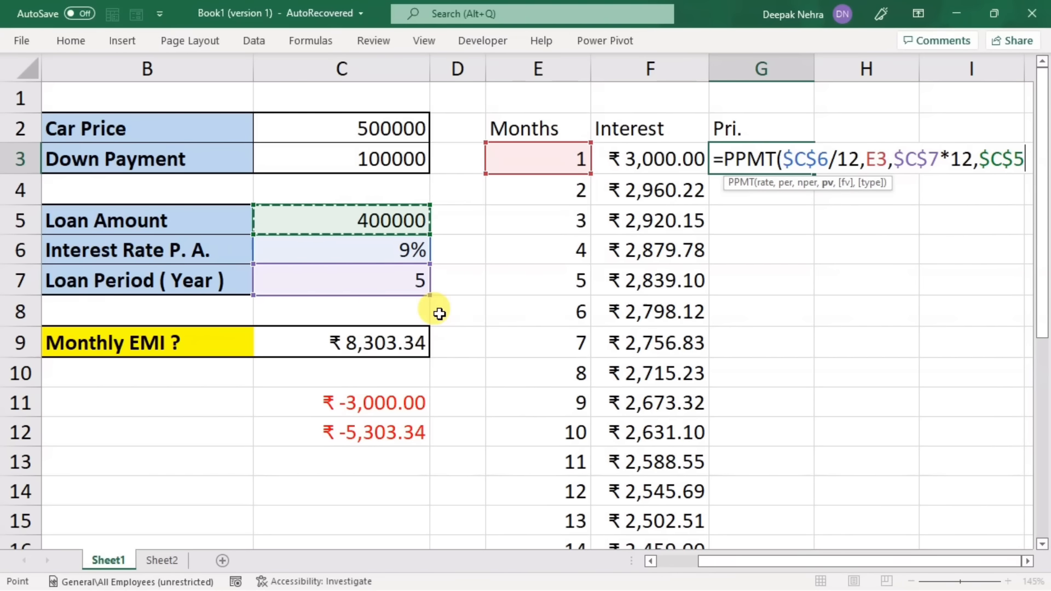
{"action": "type", "text": ")"}
{"action": "key", "text": "Return"}
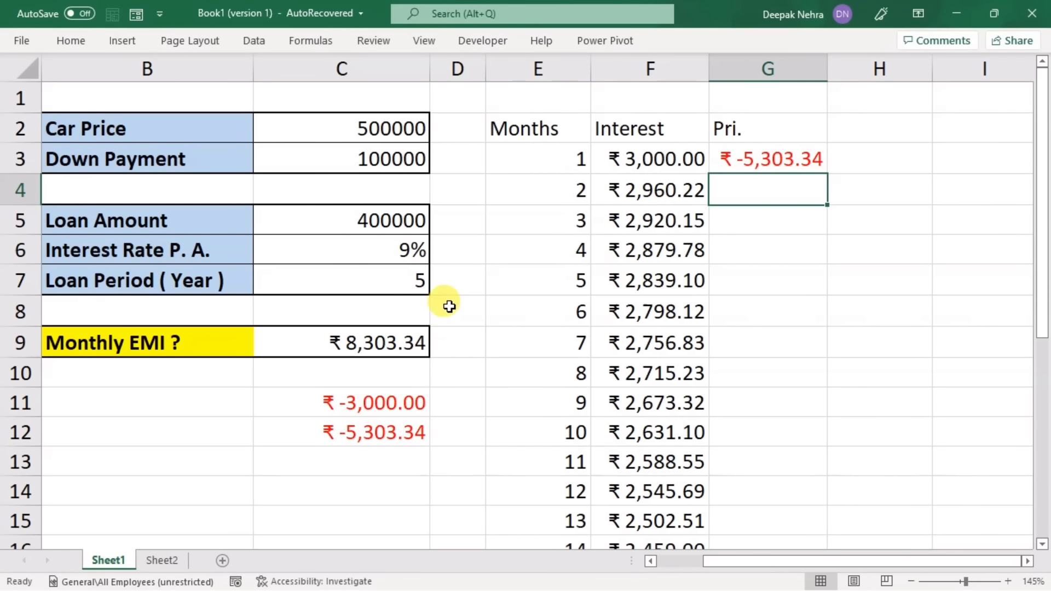
Step: Put a minus sign before PPMT in the G3 formula and fill it down to G12 for the first ten months
{"action": "double_click", "coordinate": [755, 156]}
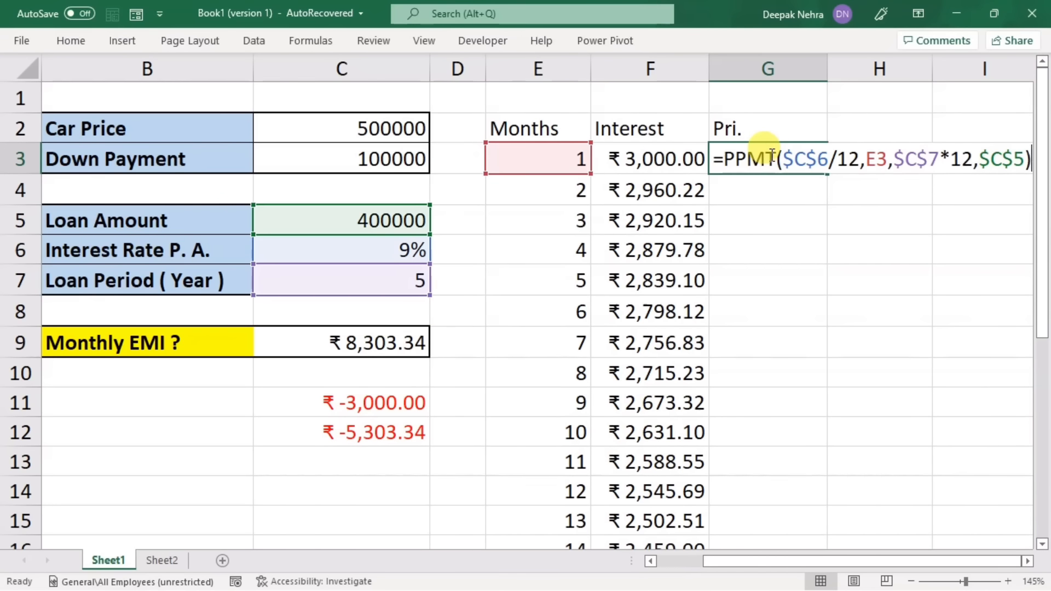
{"action": "left_click", "coordinate": [726, 159]}
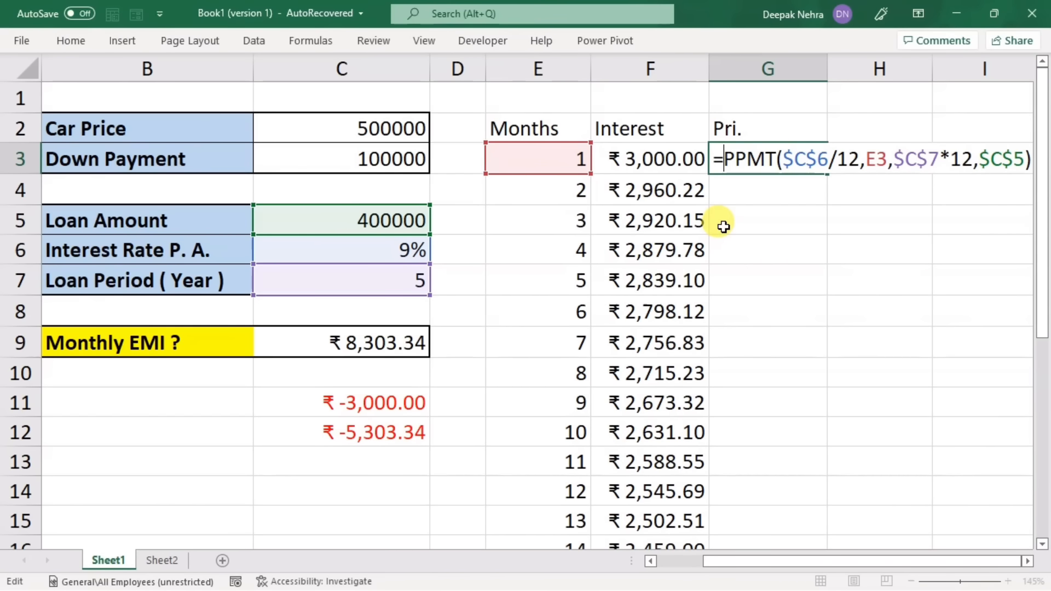
{"action": "type", "text": "-"}
{"action": "key", "text": "Return"}
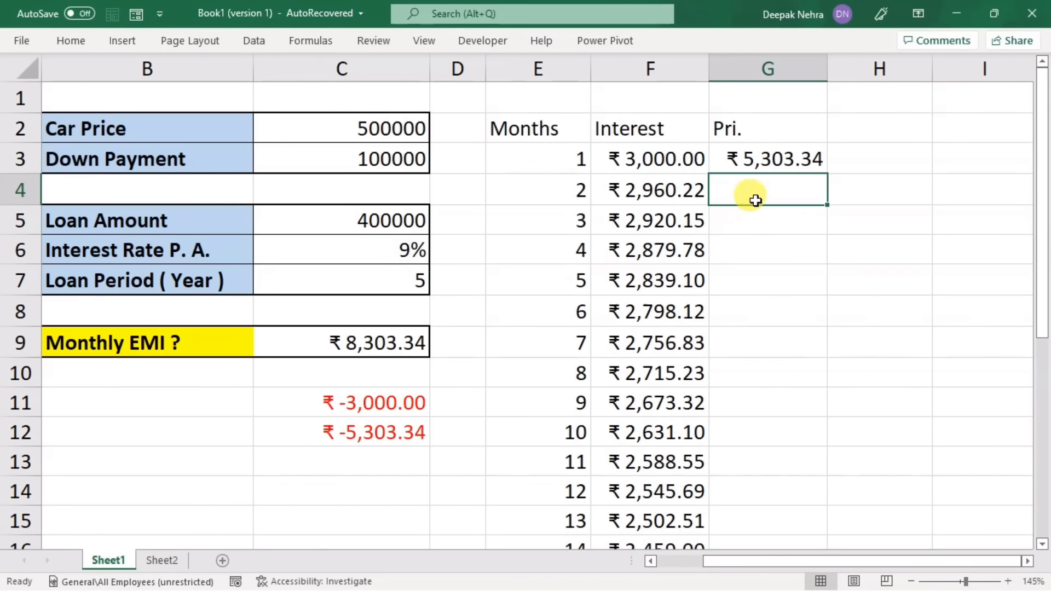
{"action": "left_click", "coordinate": [755, 160]}
{"action": "left_click_drag", "start_coordinate": [828, 176], "coordinate": [781, 438]}
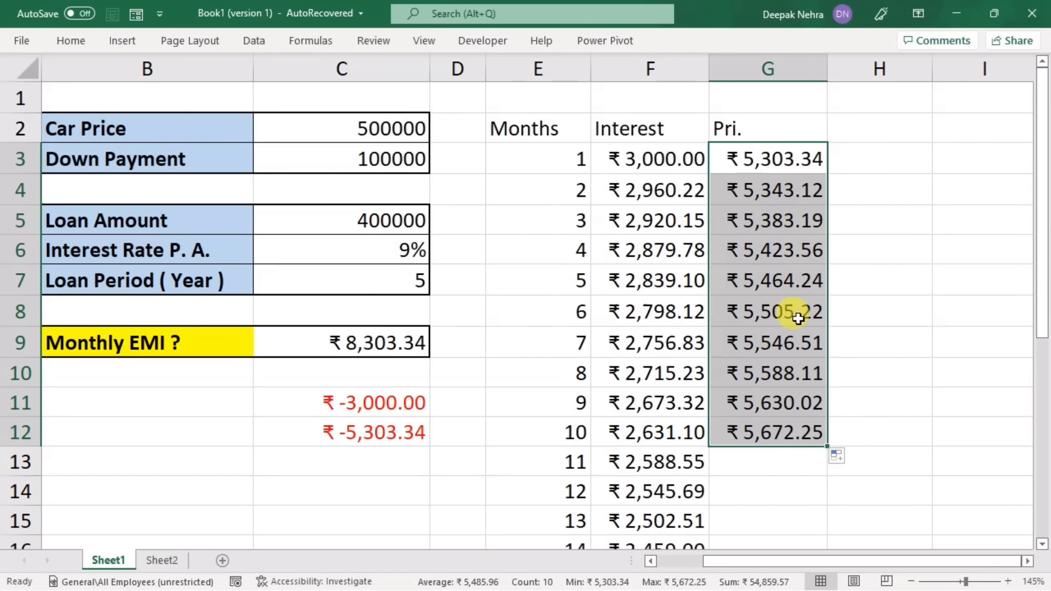
Step: Enter =F3+G3 in H3 to add the first month's interest and principal, and fill the formula down to H10
{"action": "left_click", "coordinate": [878, 162]}
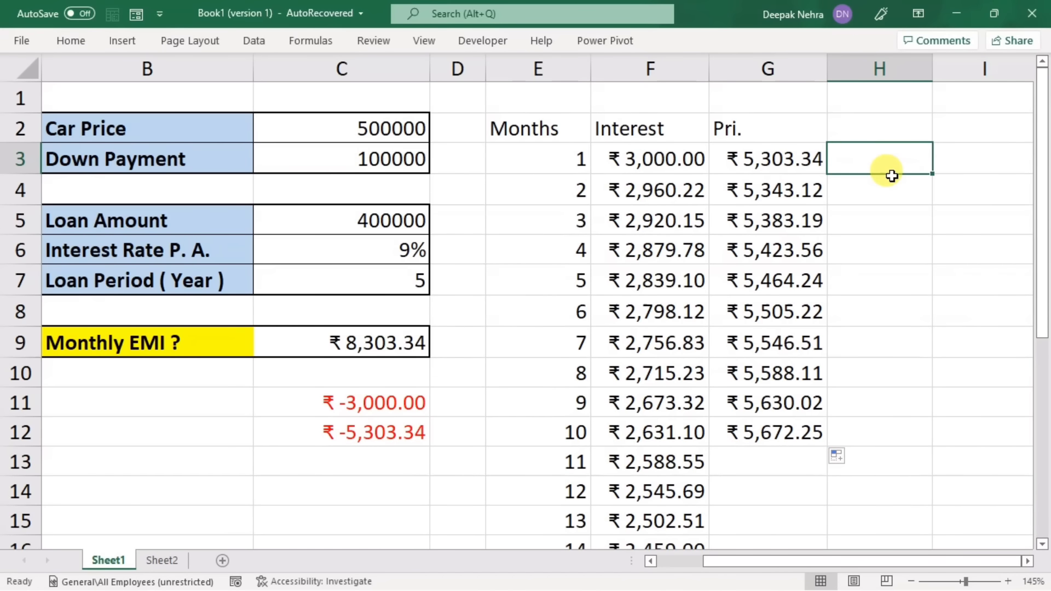
{"action": "type", "text": "="}
{"action": "left_click", "coordinate": [681, 161]}
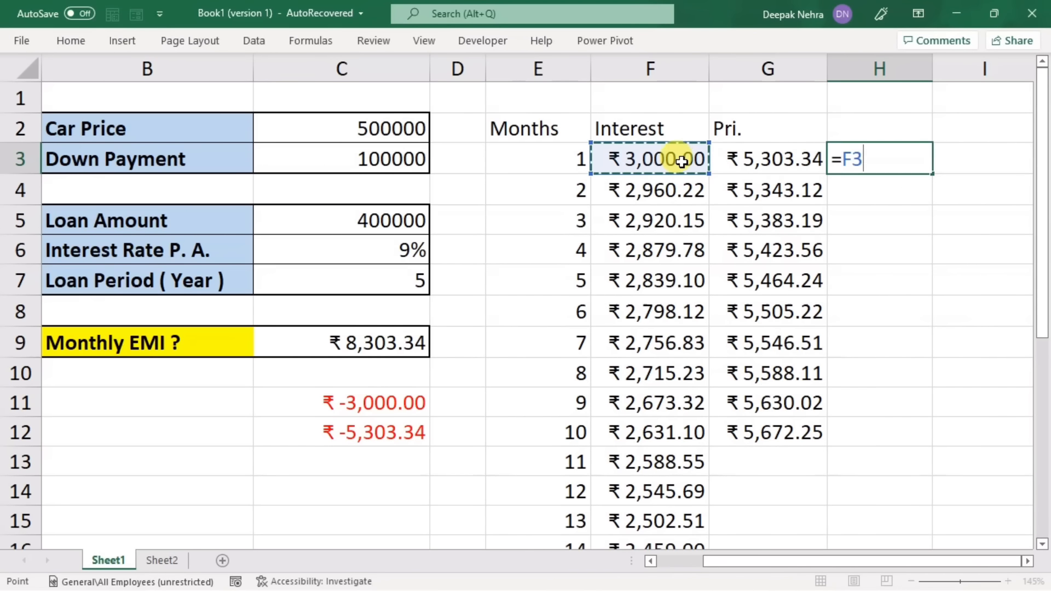
{"action": "type", "text": "+"}
{"action": "left_click", "coordinate": [764, 152]}
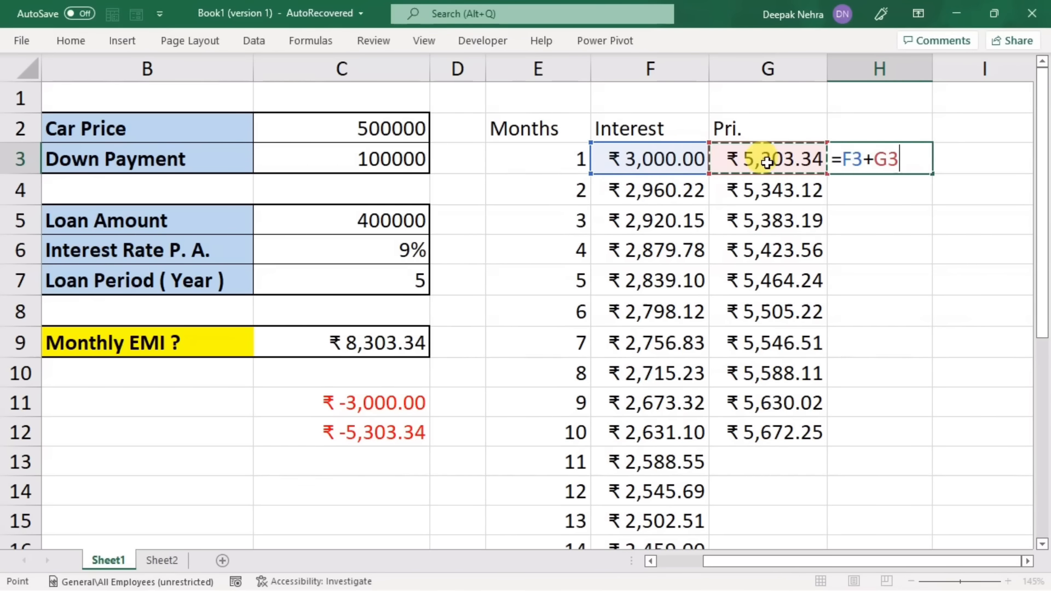
{"action": "key", "text": "Return"}
{"action": "left_click", "coordinate": [898, 160]}
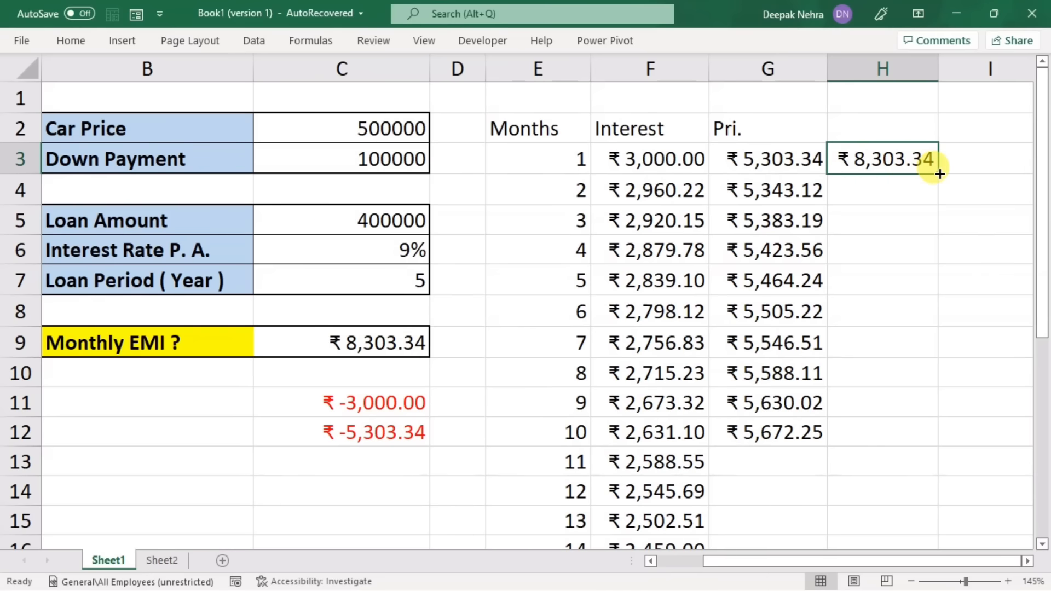
{"action": "left_click_drag", "start_coordinate": [938, 173], "coordinate": [908, 375]}
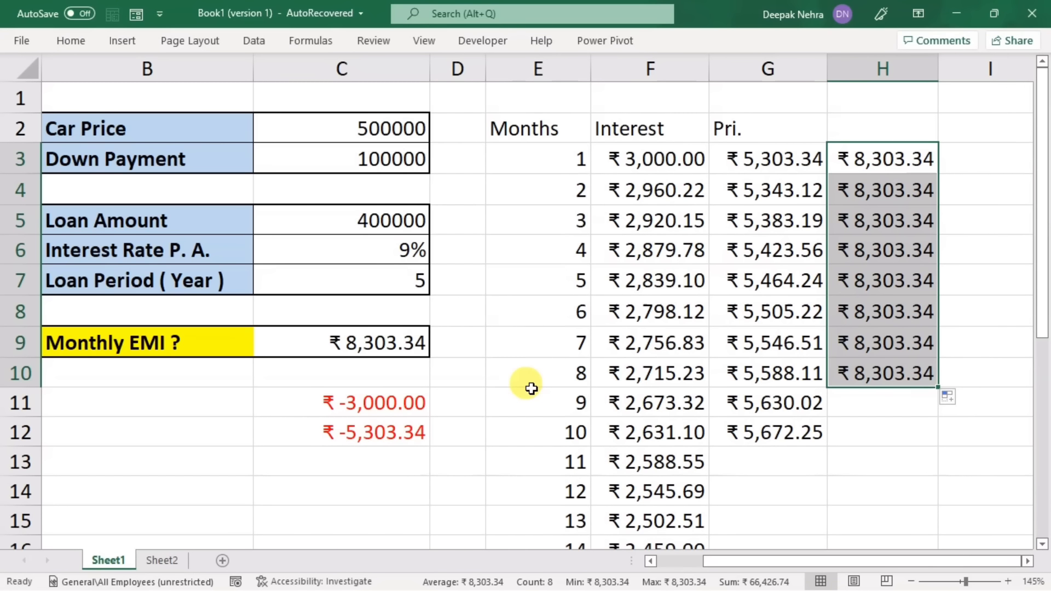
Step: Inspect the Monthly EMI formula in C9 without changing it, and try a loan period of 0 in C7
{"action": "double_click", "coordinate": [370, 343]}
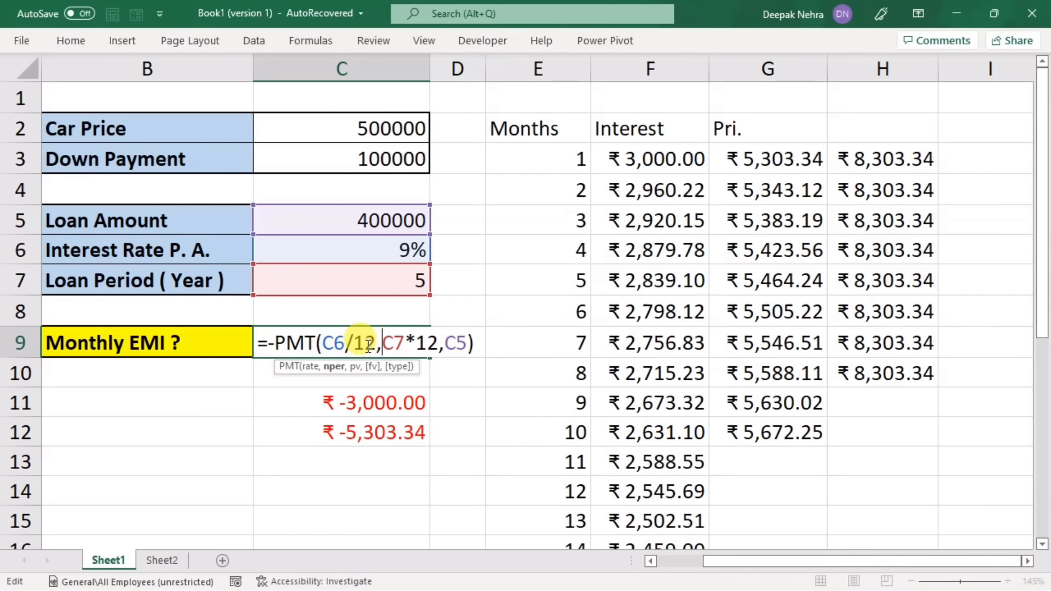
{"action": "key", "text": "Escape"}
{"action": "left_click", "coordinate": [408, 282]}
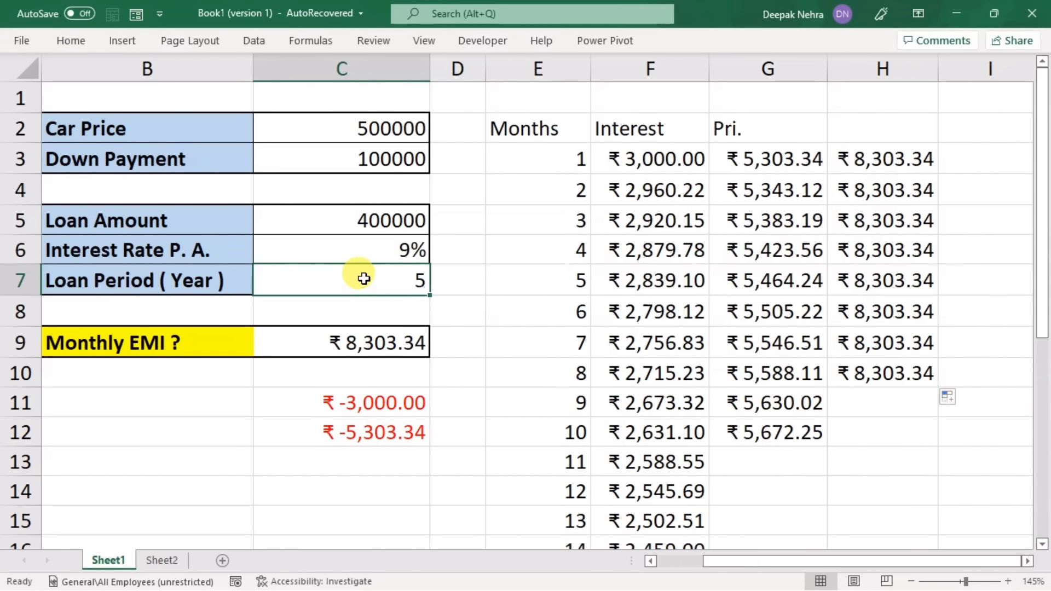
{"action": "type", "text": "0"}
{"action": "left_click", "coordinate": [470, 269]}
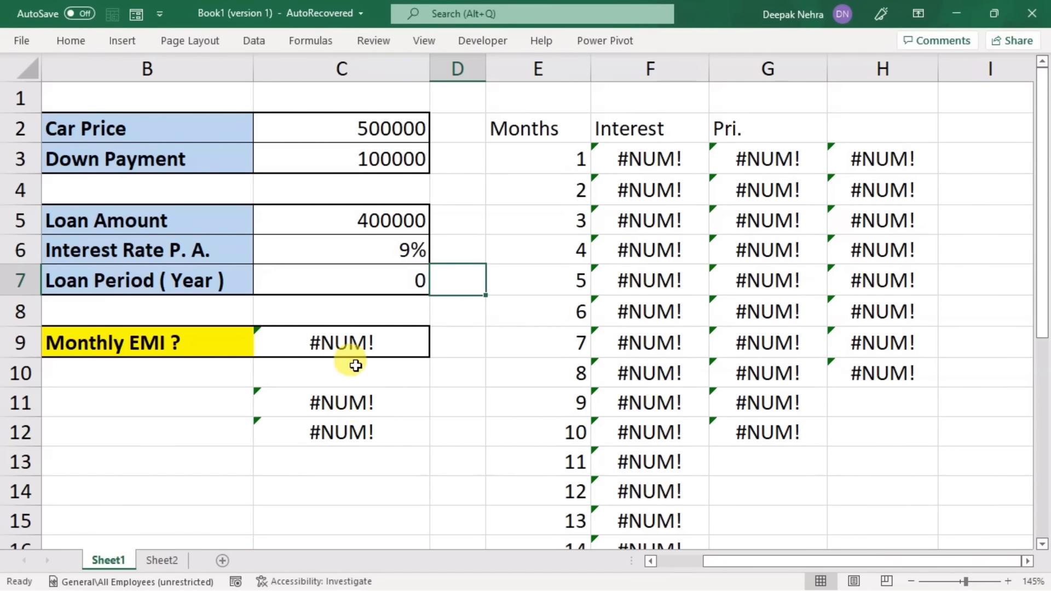
Step: Set the loan period in C7 to 3 years
{"action": "left_click", "coordinate": [396, 285]}
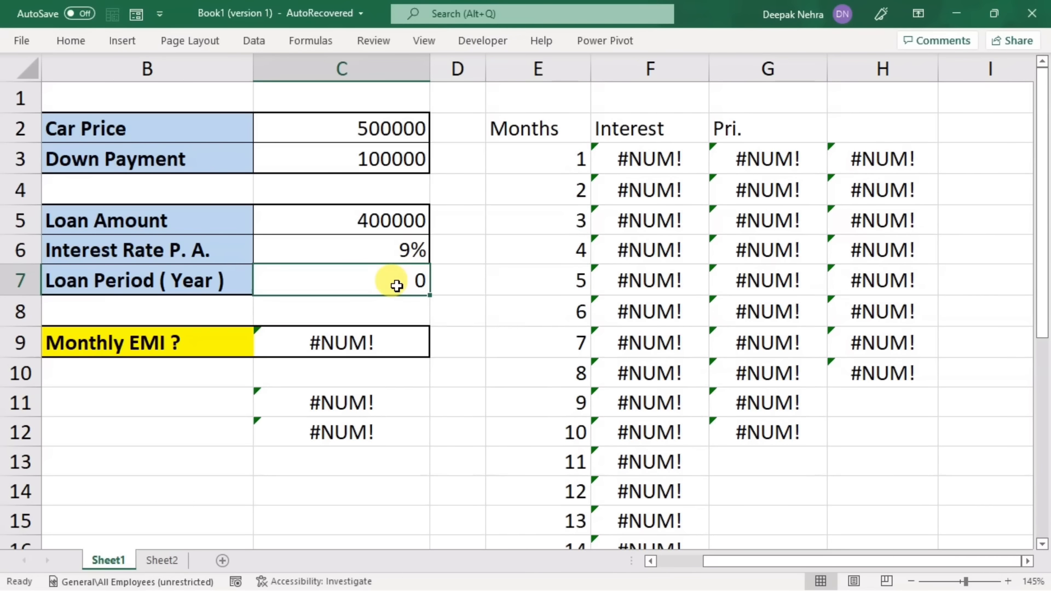
{"action": "type", "text": "3"}
{"action": "left_click", "coordinate": [486, 278]}
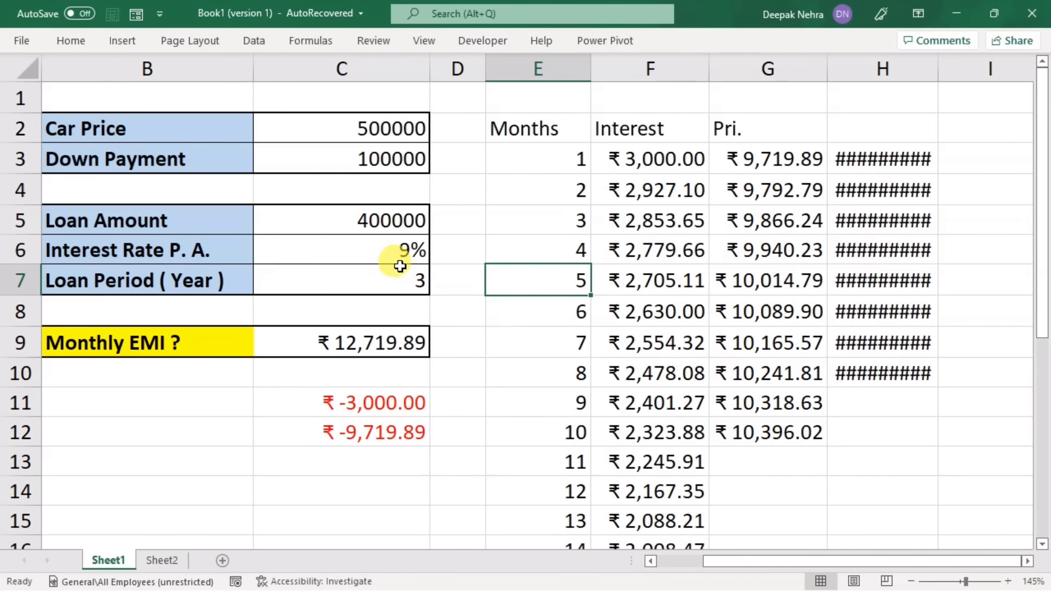
Step: Try the text "sd" as the interest rate in C6, and undo that entry
{"action": "left_click", "coordinate": [397, 258]}
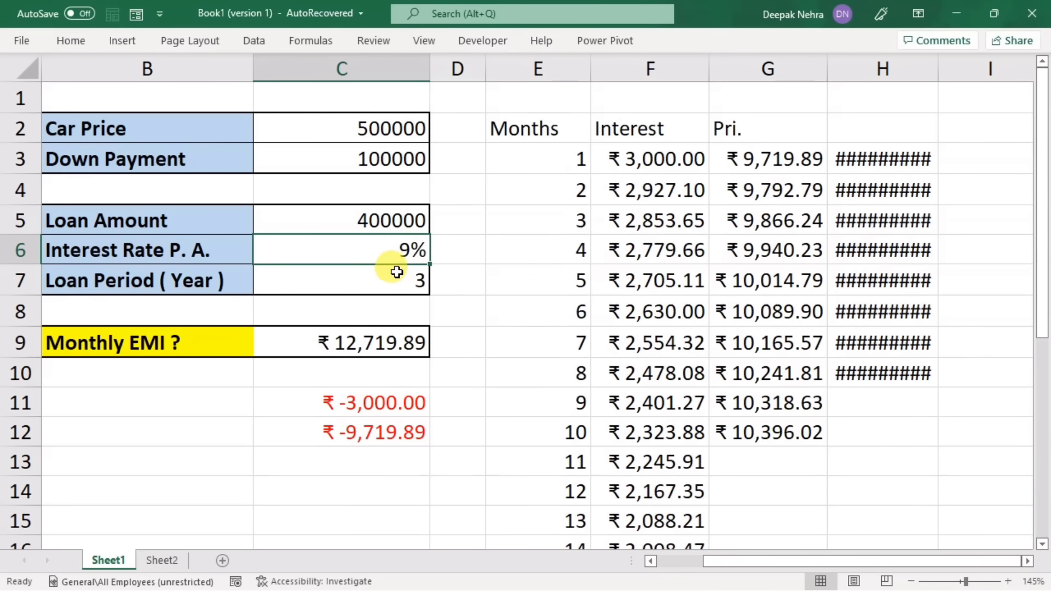
{"action": "type", "text": "sd"}
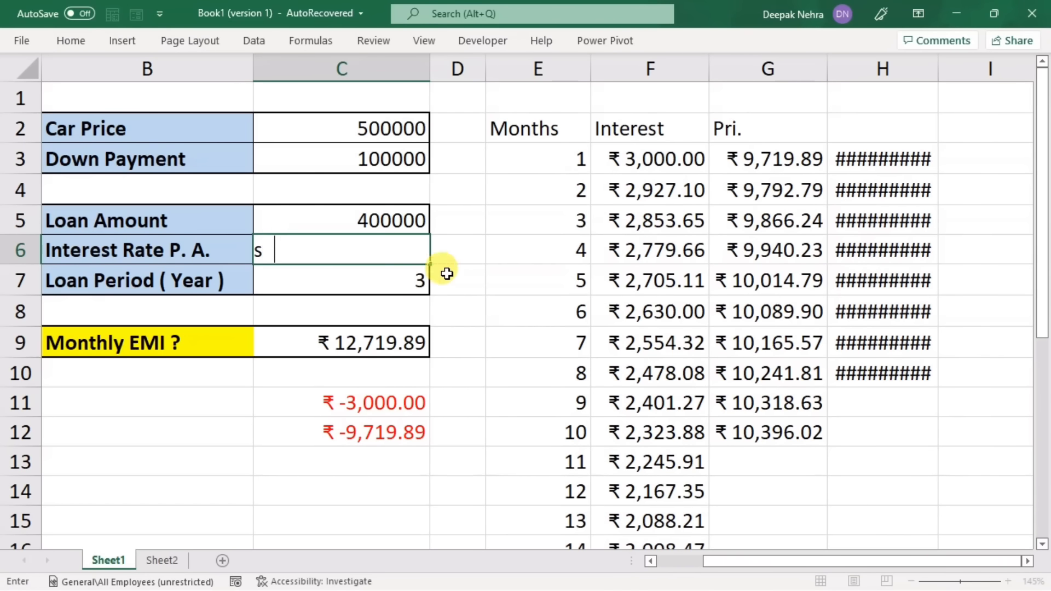
{"action": "left_click", "coordinate": [491, 290]}
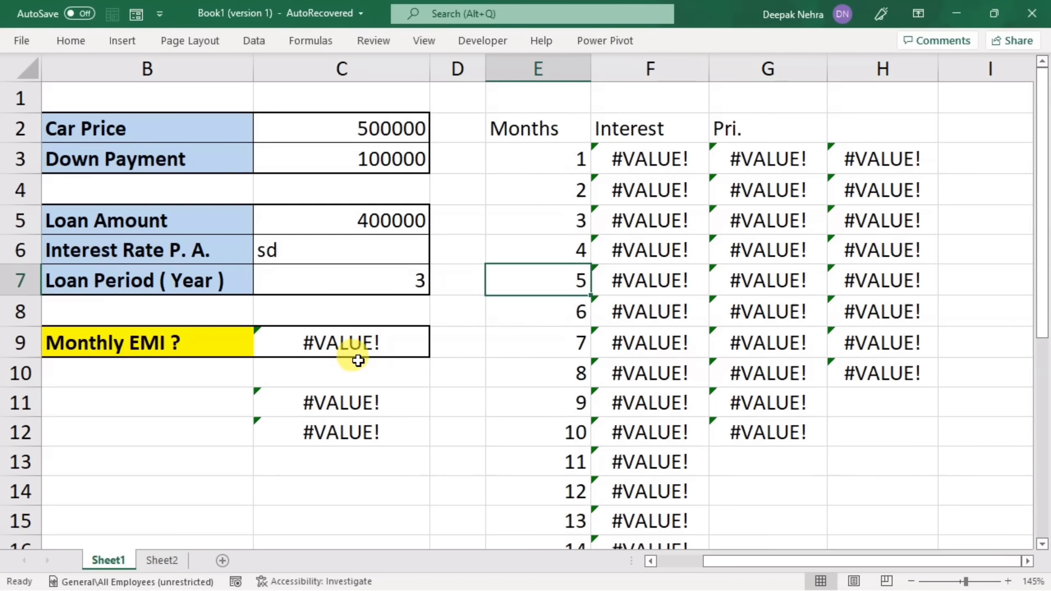
{"action": "key", "text": "ctrl+z"}
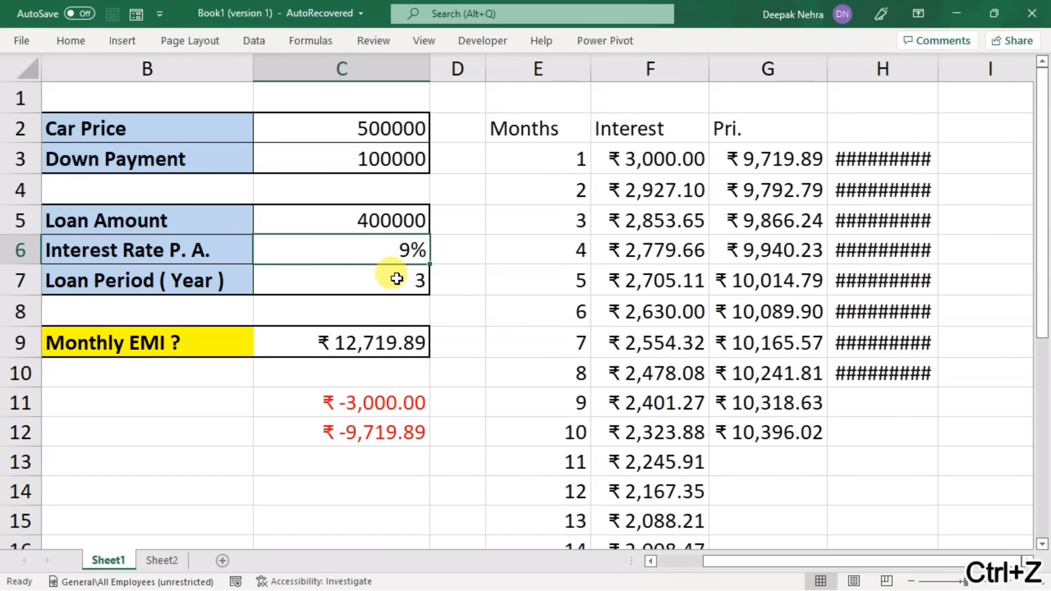